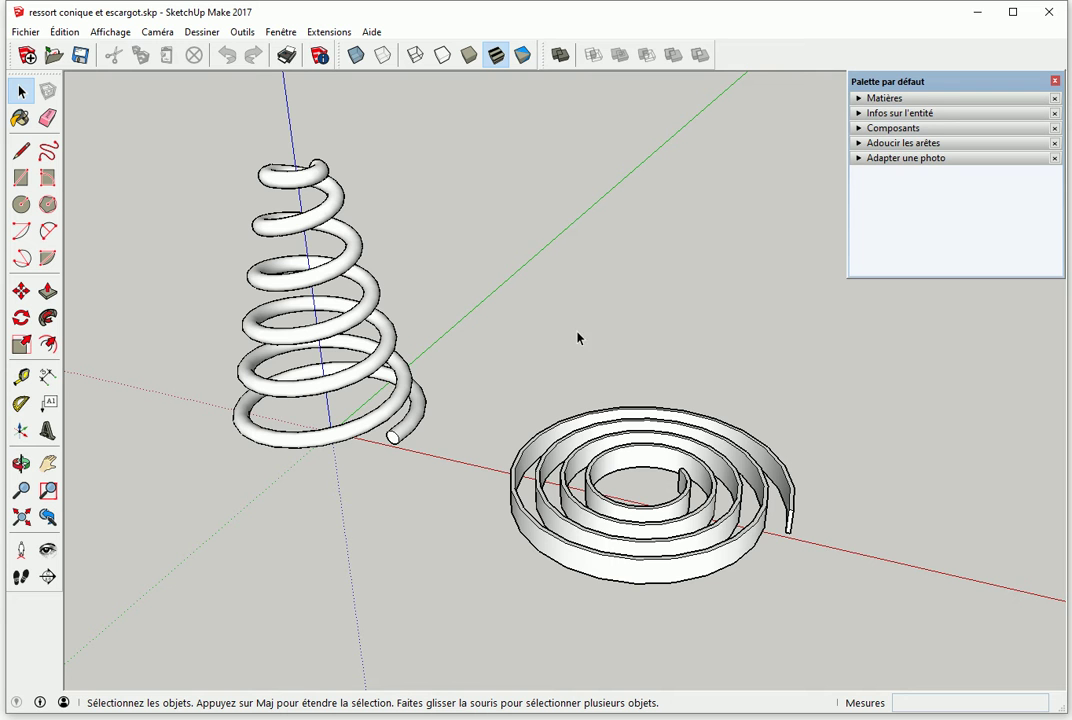
- Box-select the conical spring and the snail spiral and delete both
drag(178, 125, 828, 648)
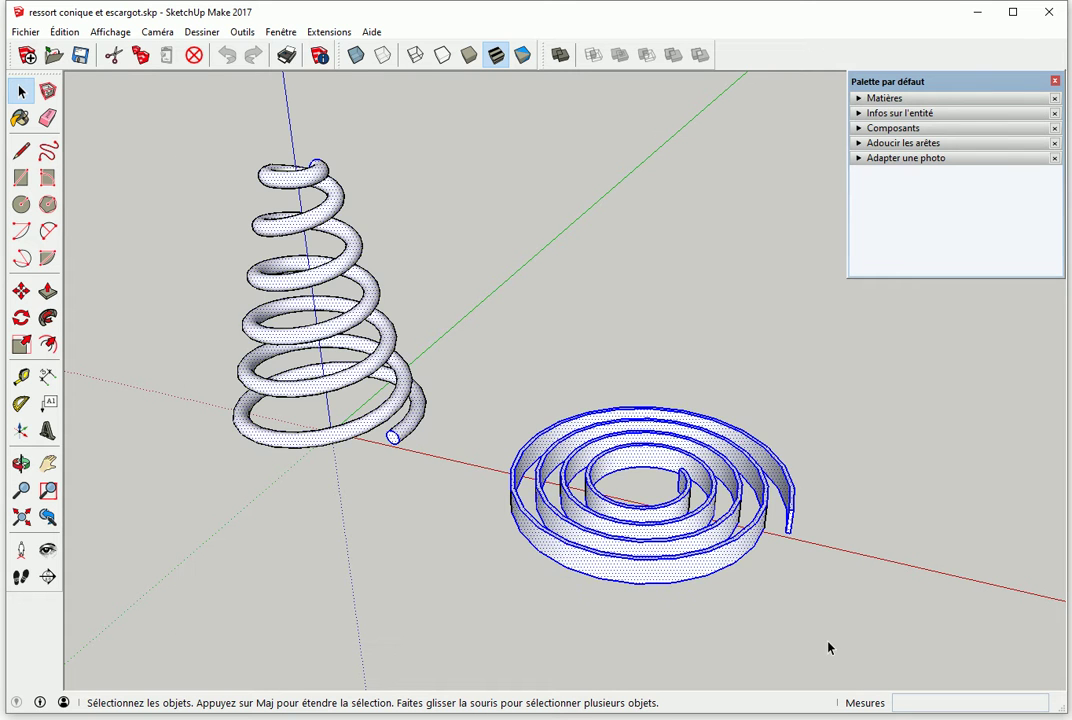
key(Delete)
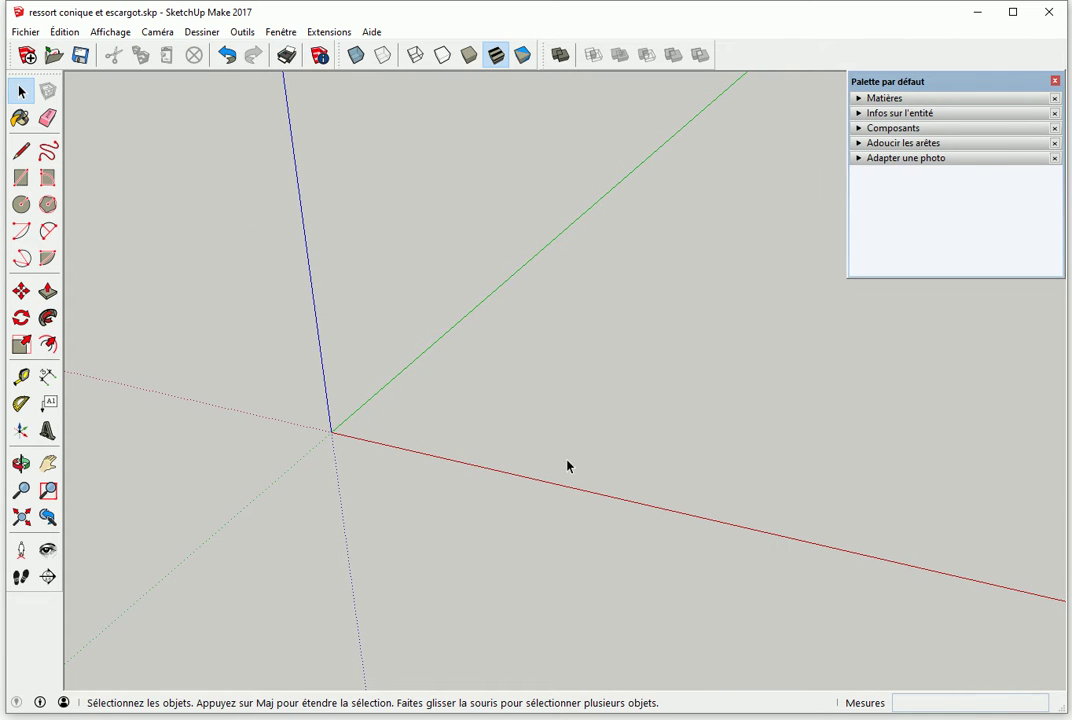
- Draw a circle centred at the origin and push/pull it up into a 509 mm cylinder
key(c)
click(331, 432)
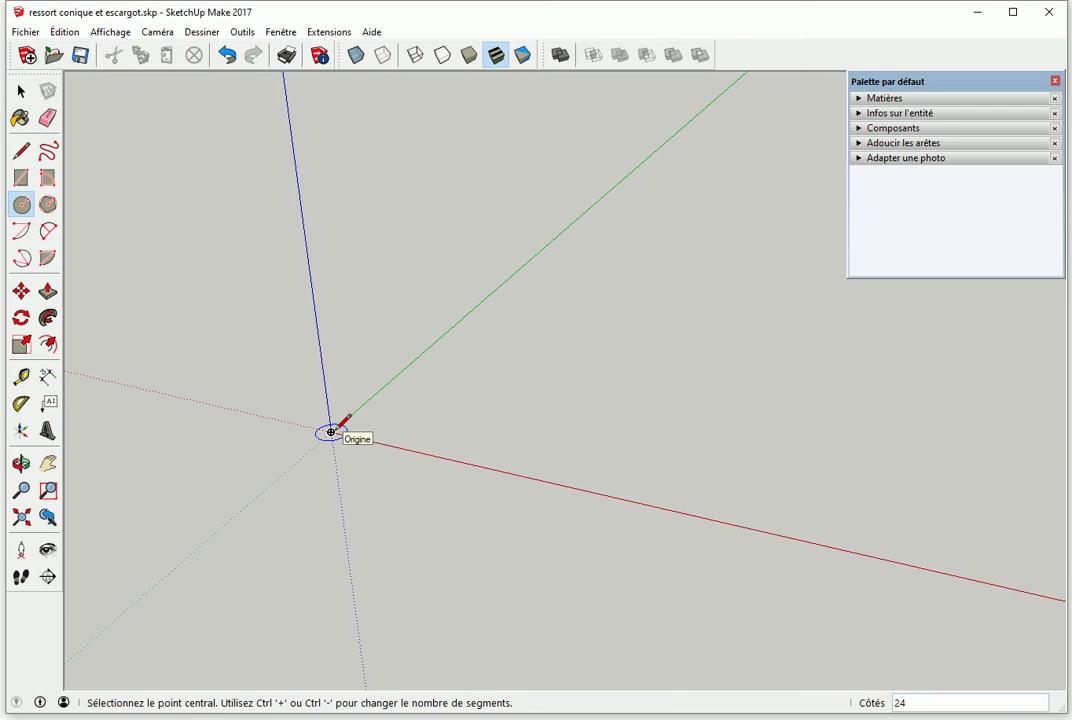
click(411, 440)
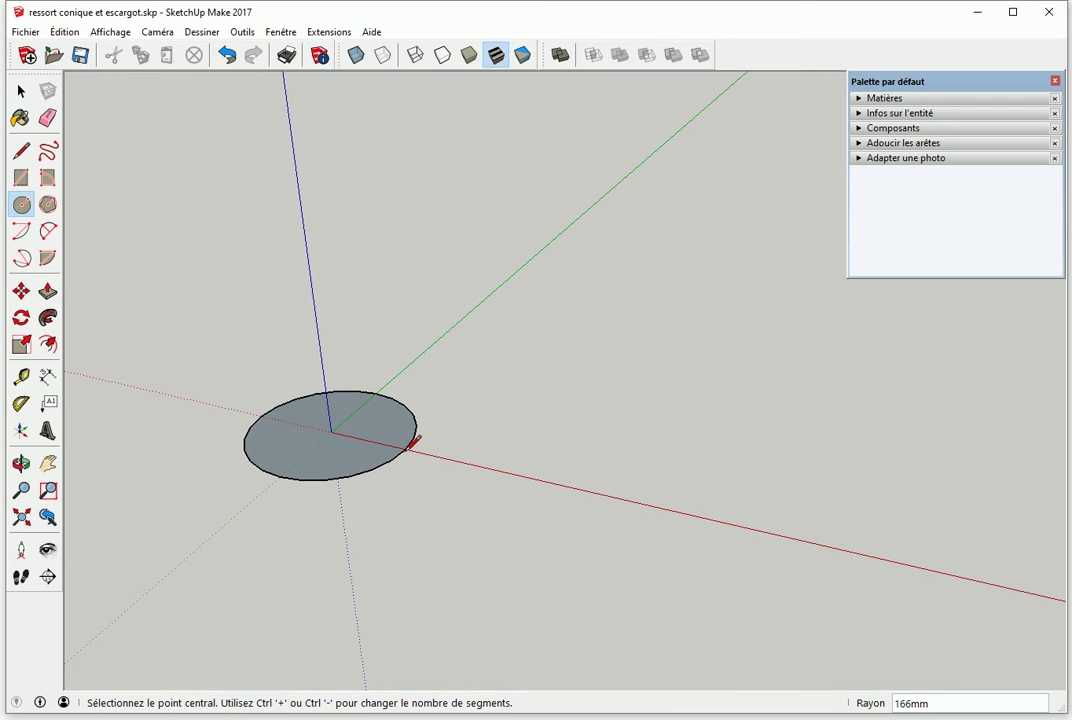
key(p)
click(360, 438)
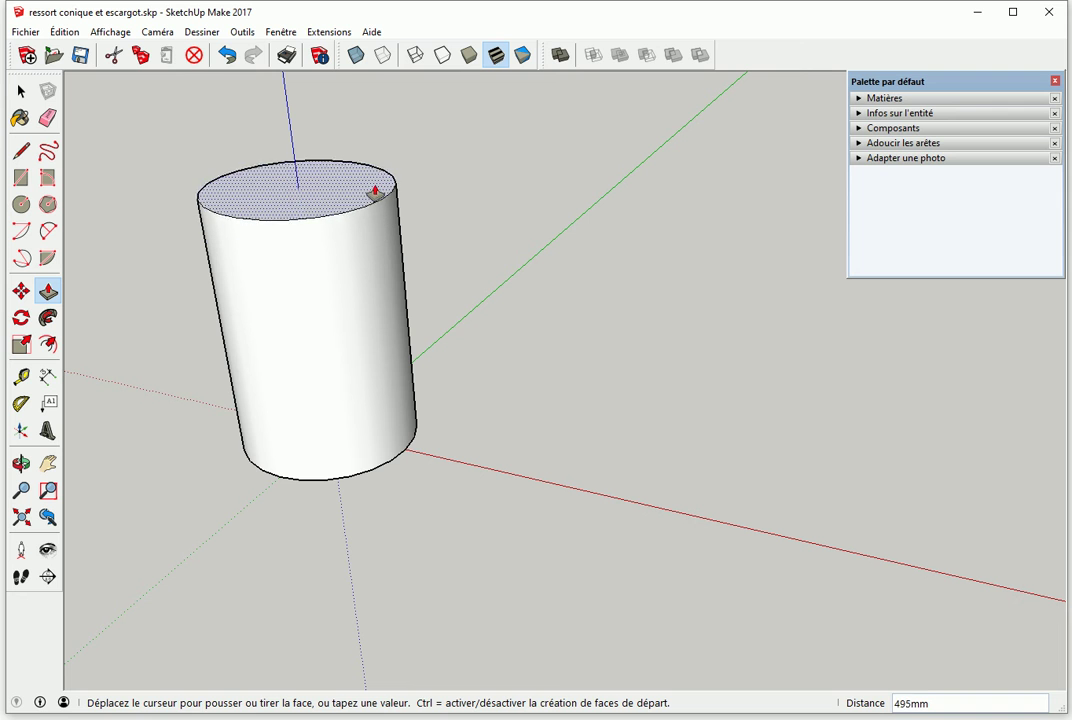
click(376, 184)
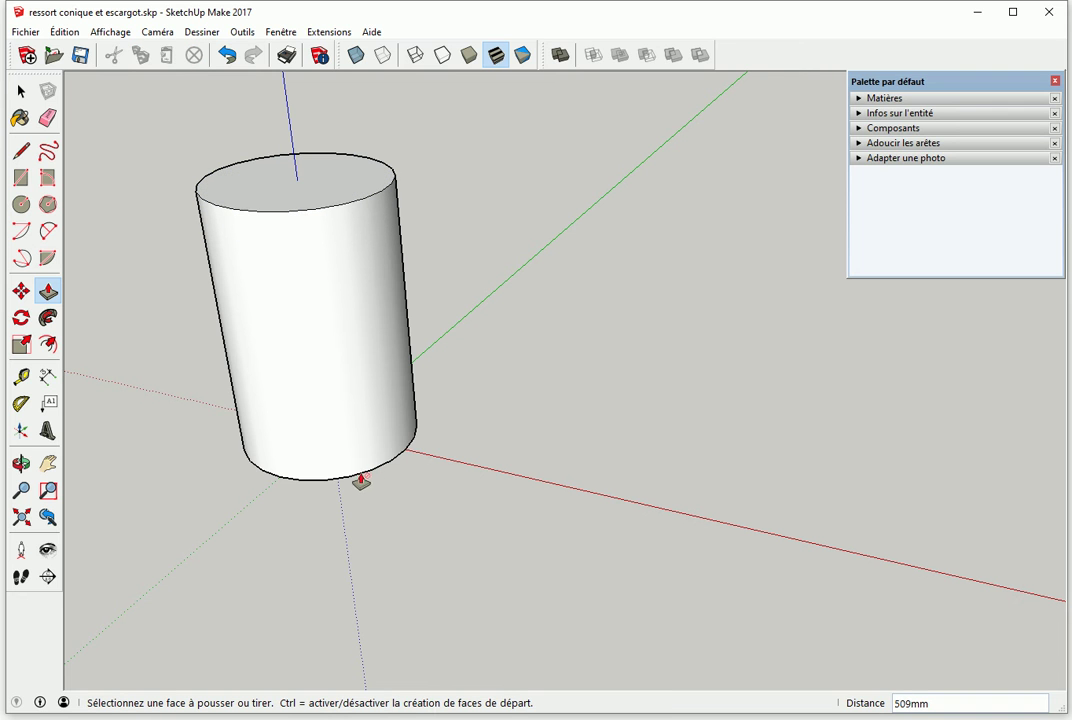
middle_drag(354, 476, 402, 500)
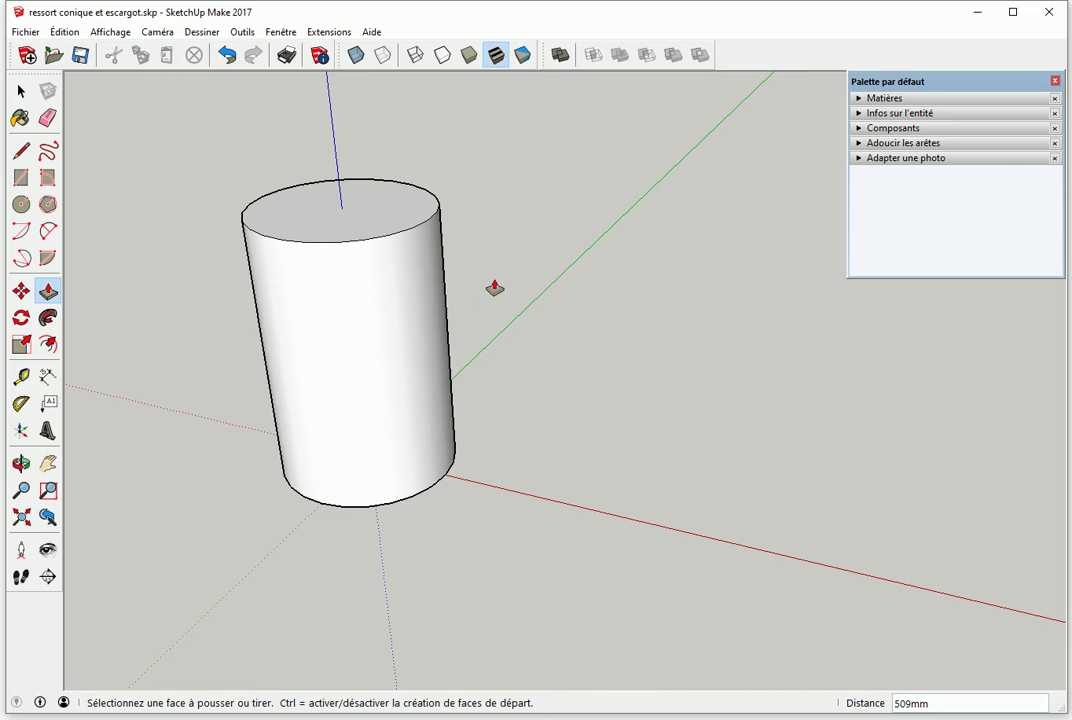
key(space)
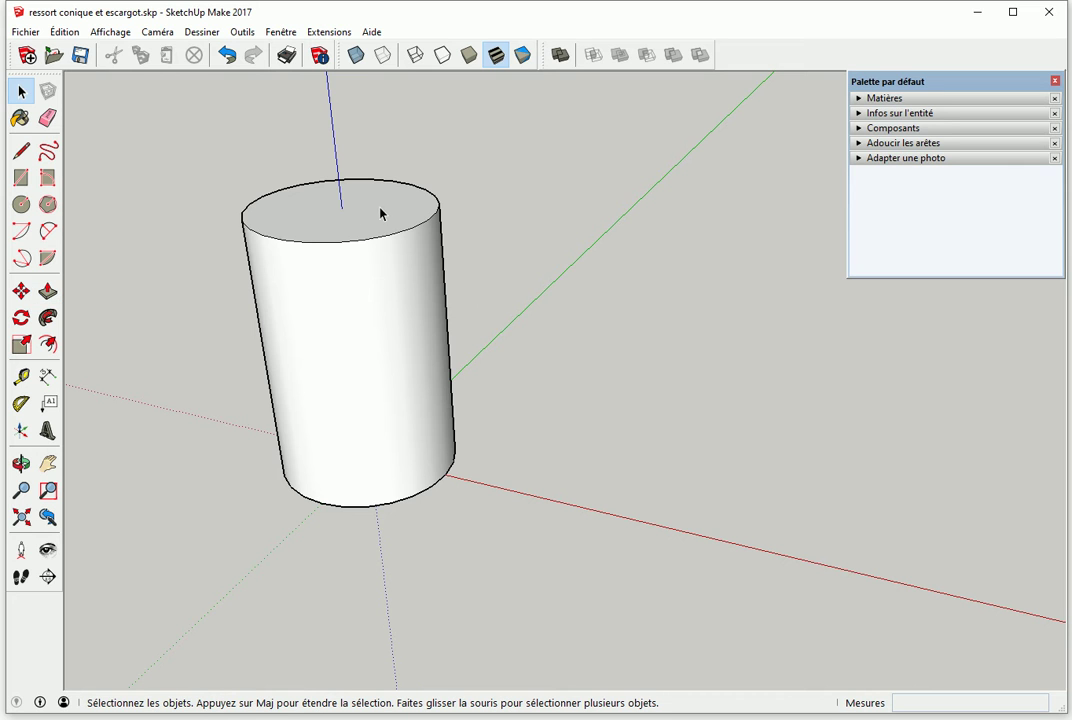
click(352, 224)
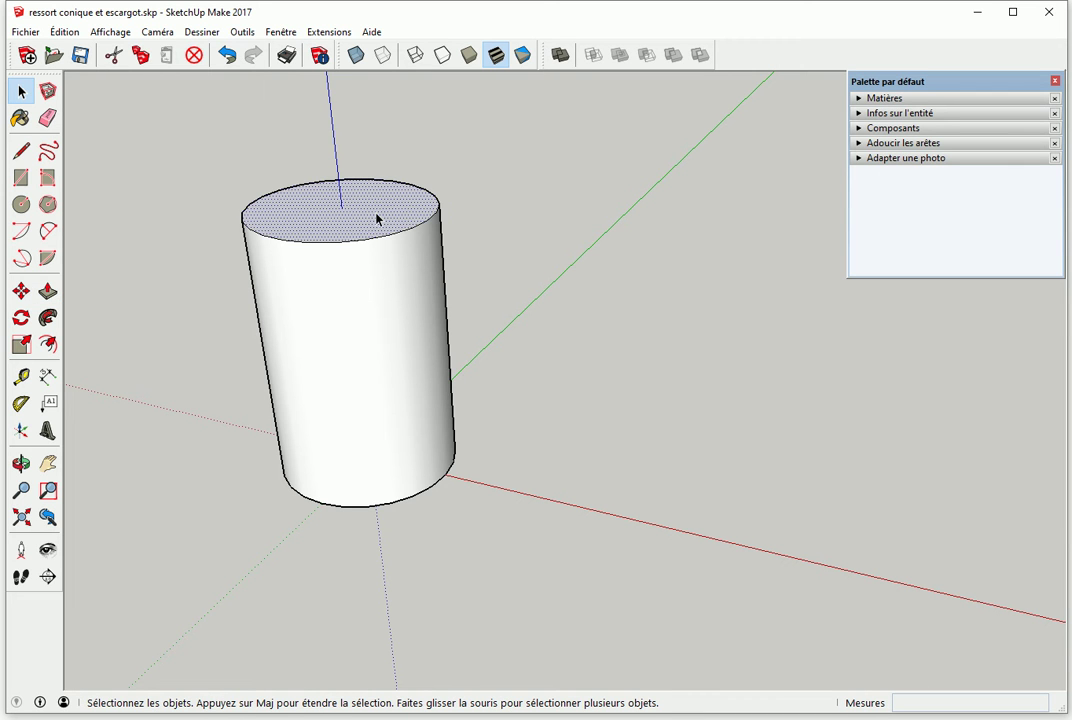
click(22, 345)
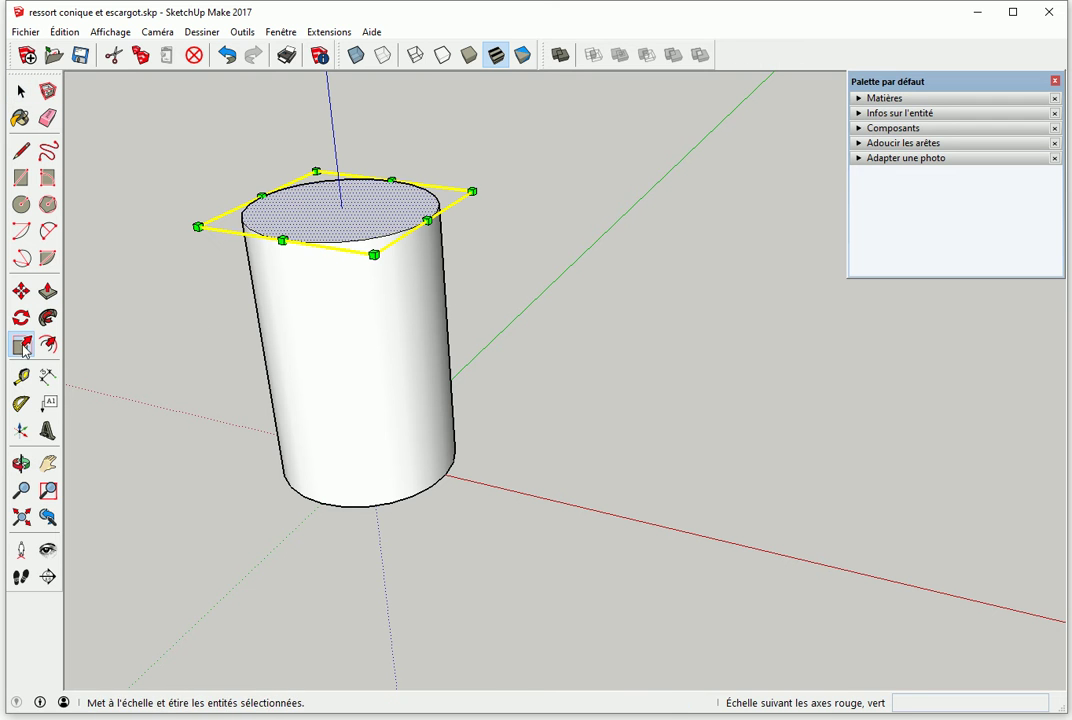
drag(472, 191, 397, 201)
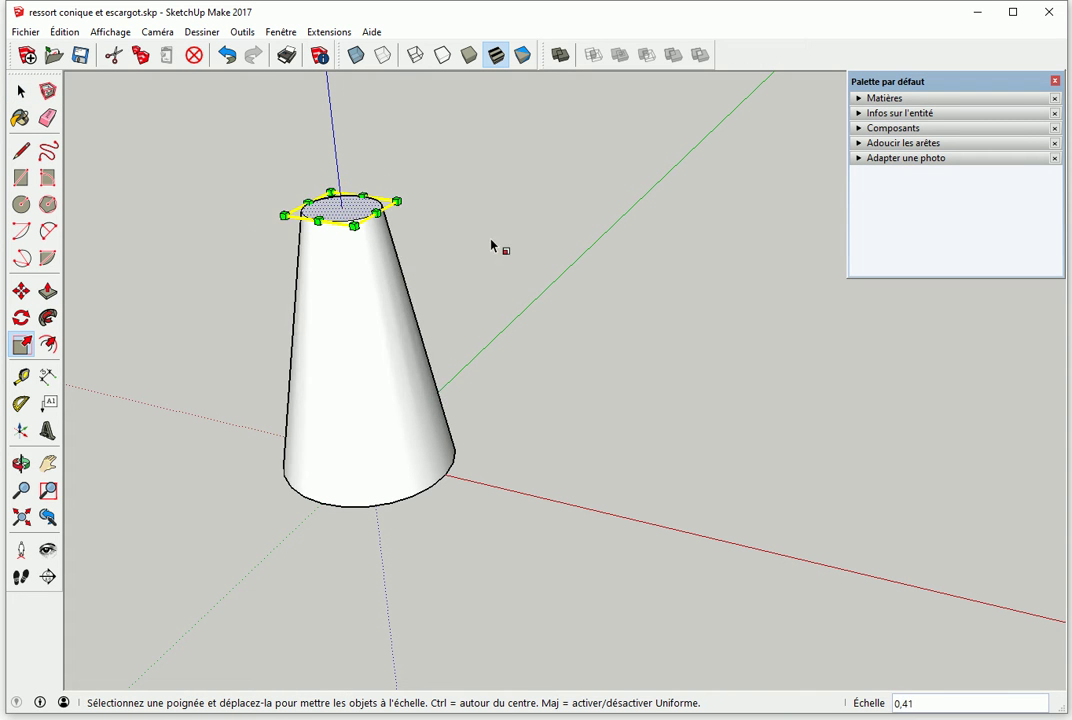
click(227, 55)
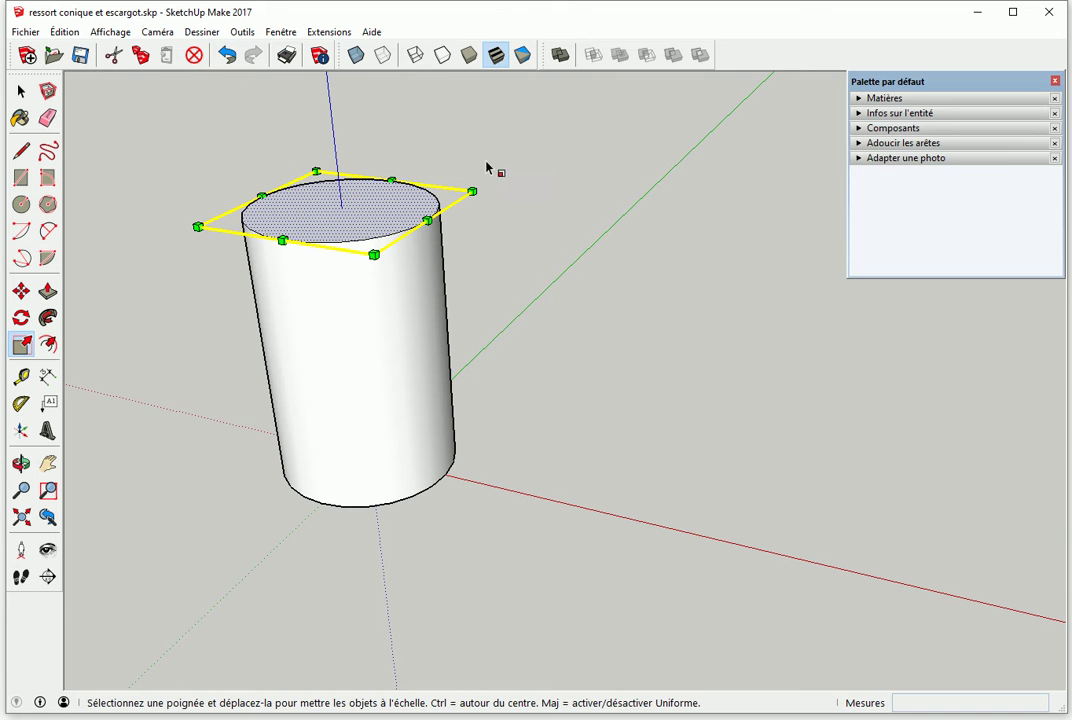
key(space)
click(545, 218)
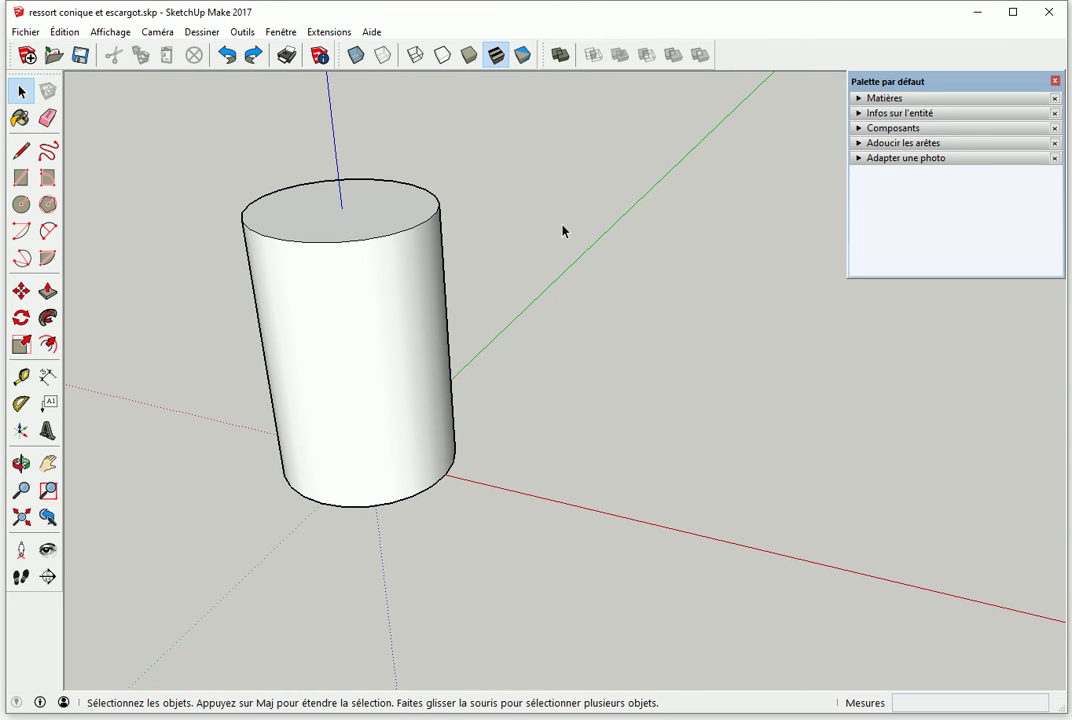
- Try moving the cylinder's top circle, then undo the move and clear the selection
key(m)
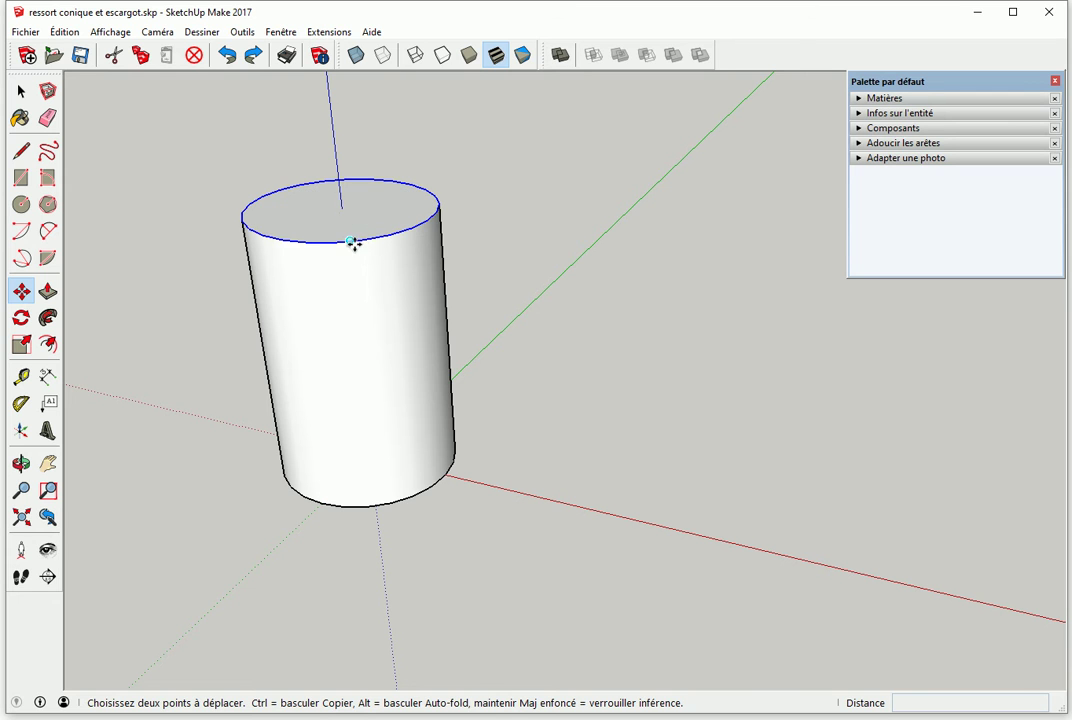
click(357, 238)
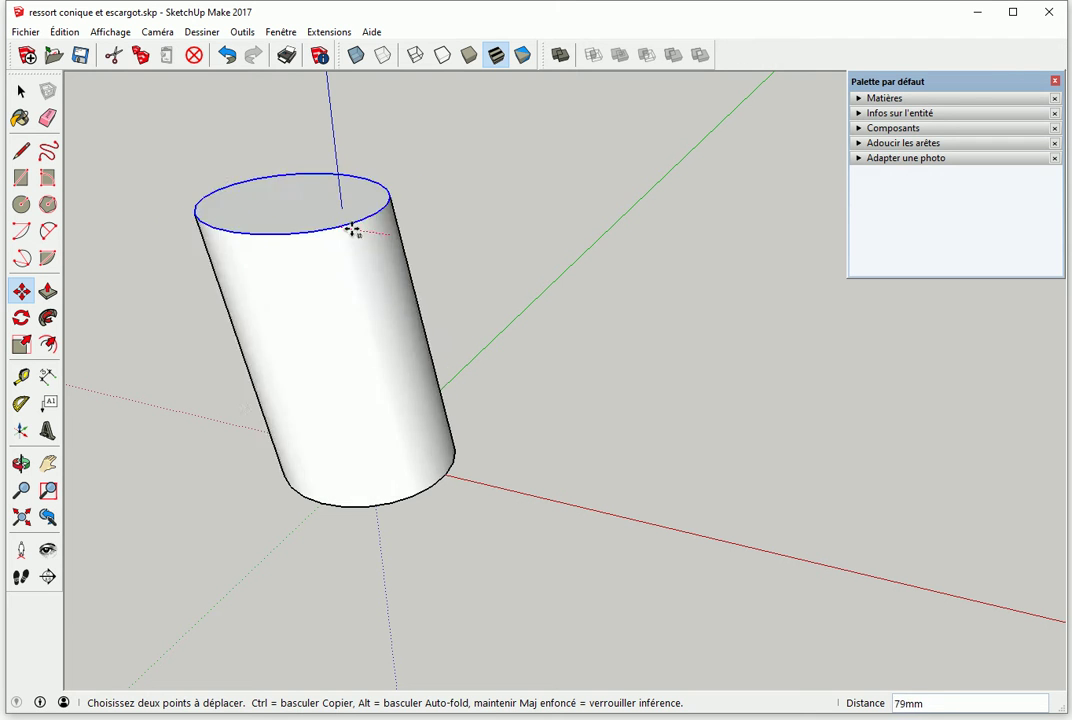
click(430, 321)
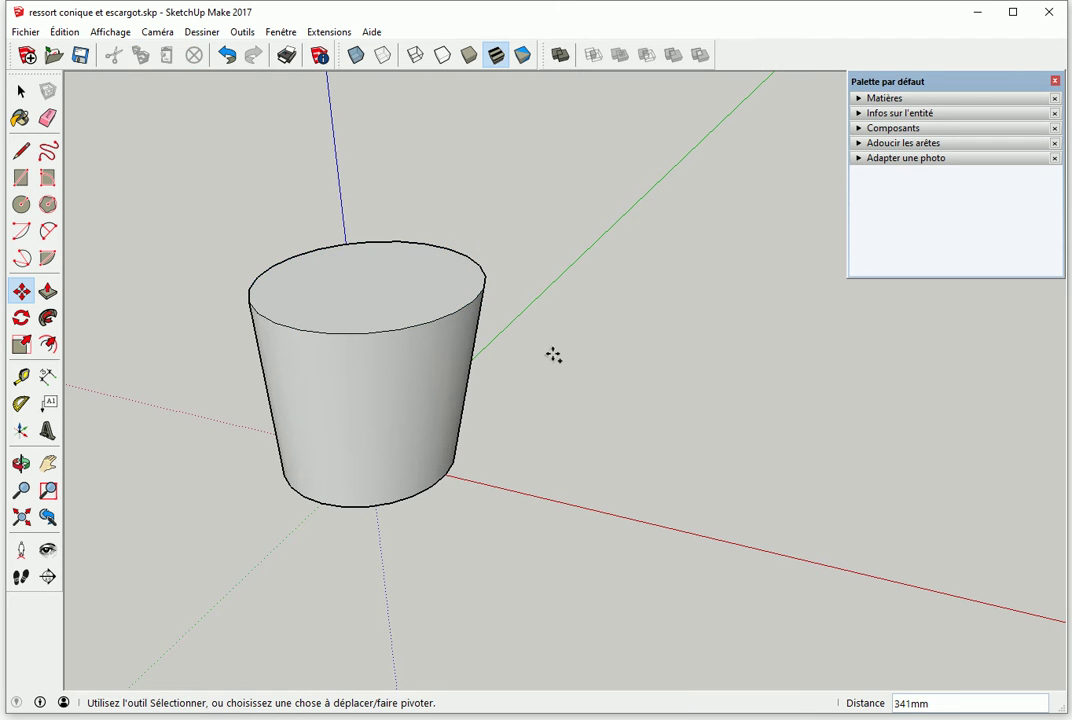
key(ctrl+z)
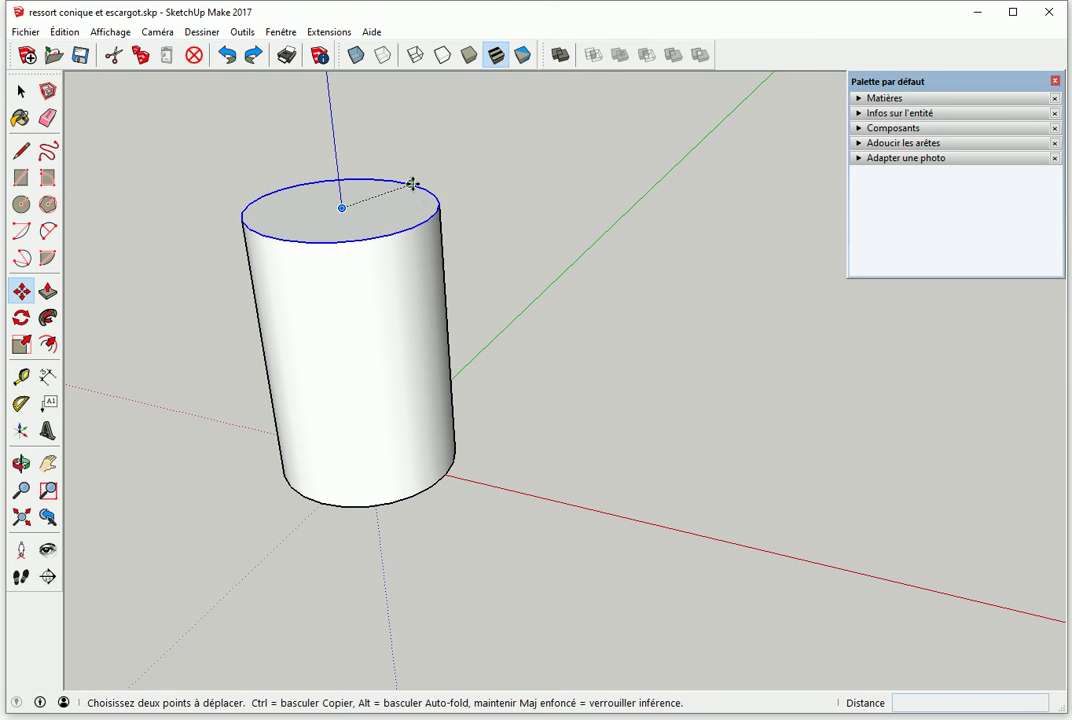
key(Escape)
- Shrink the top circle toward its centre and adjust the side into a truncated cone
click(342, 208)
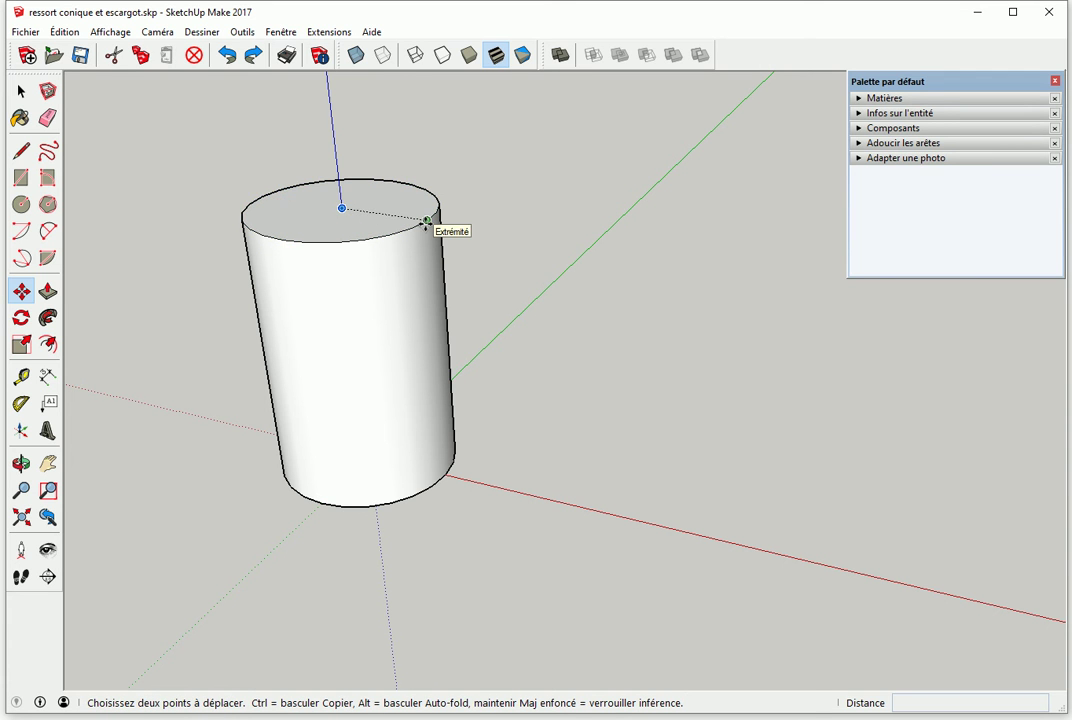
click(427, 221)
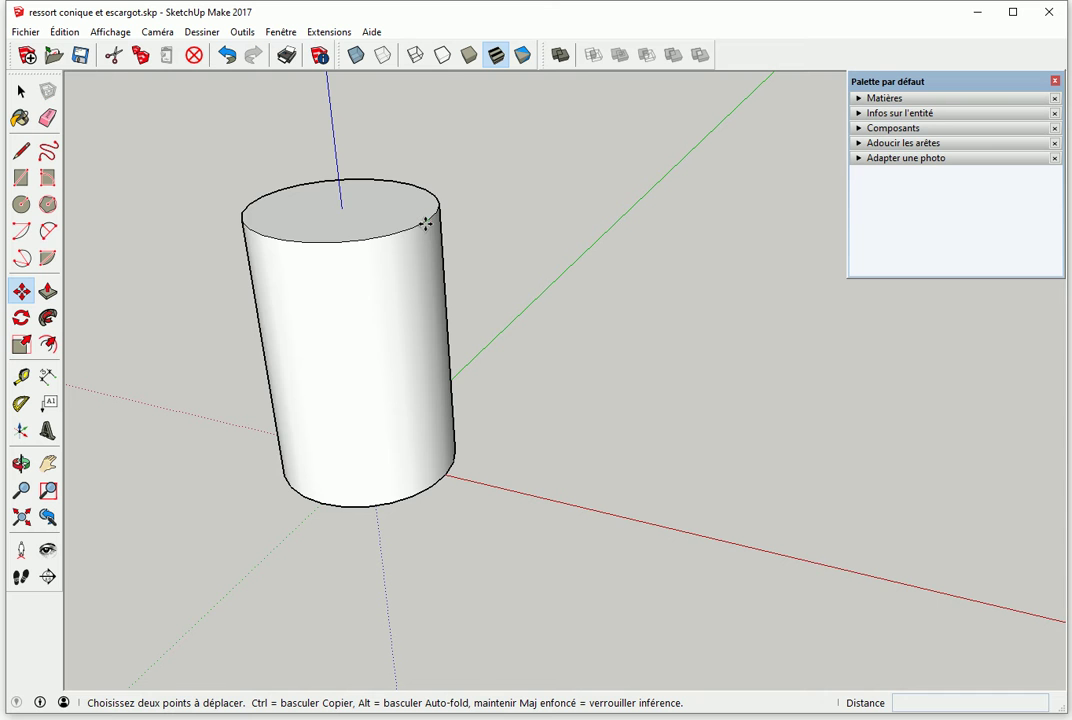
click(366, 208)
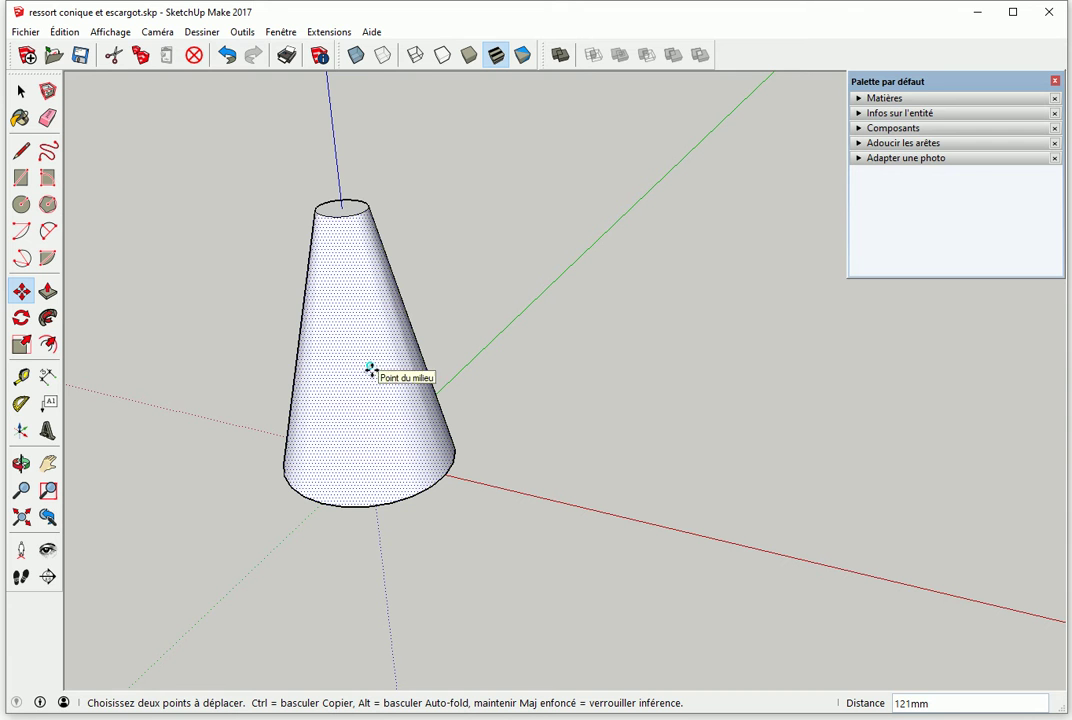
click(325, 384)
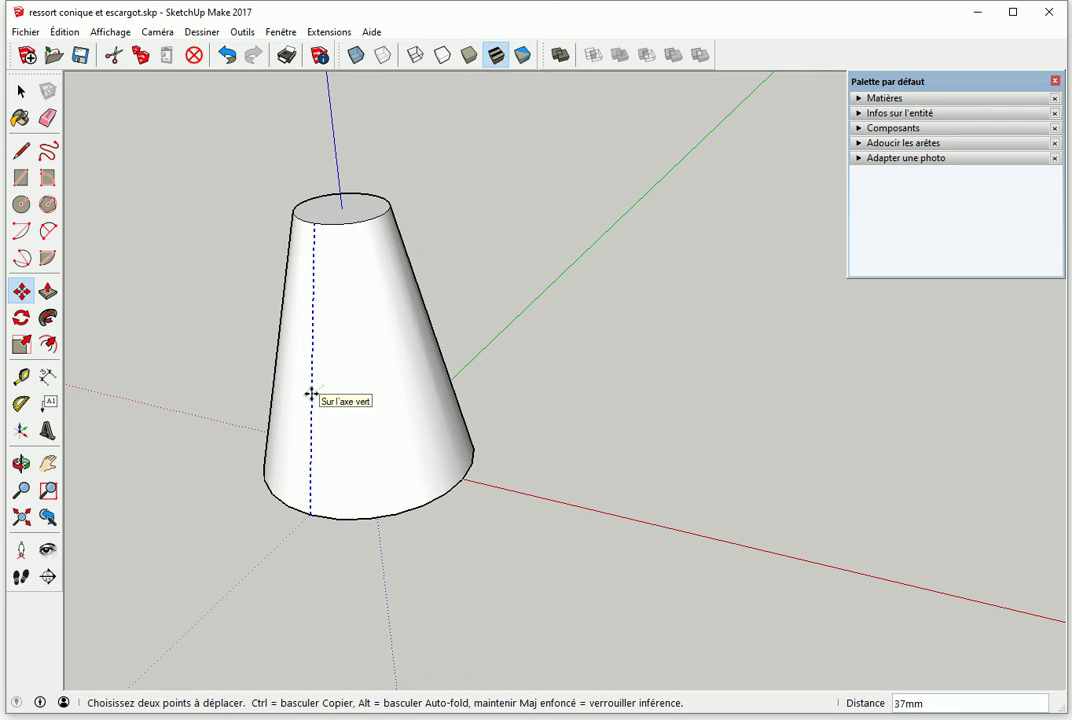
click(312, 395)
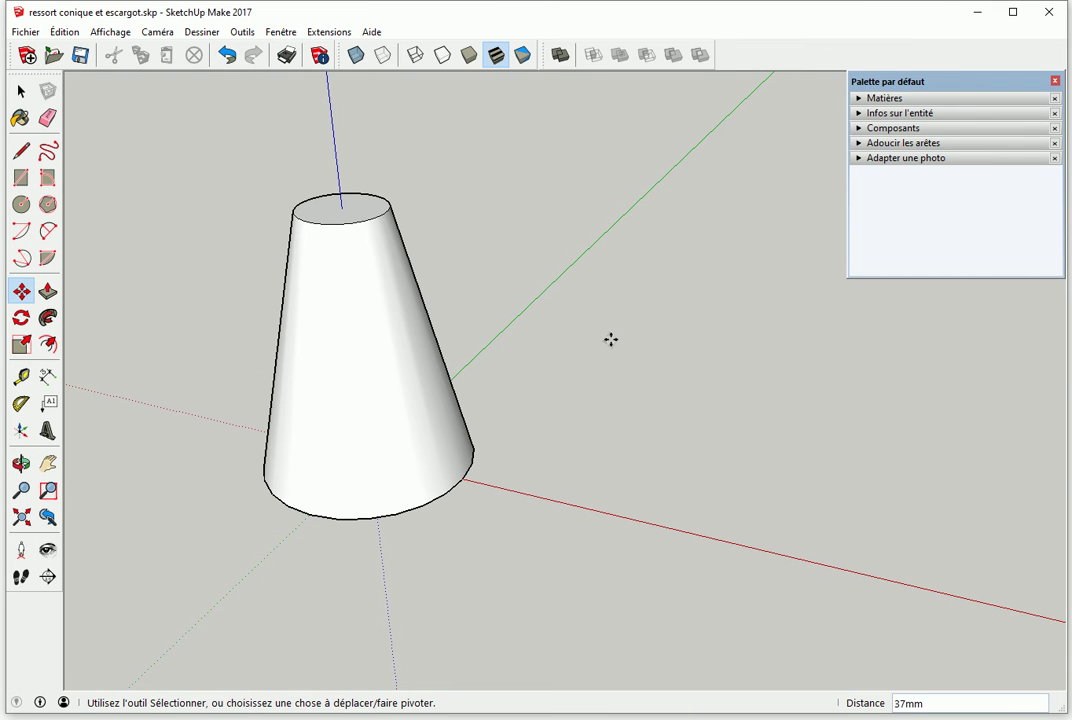
- Select the whole cone and make it a group with Créer un groupe
key(space)
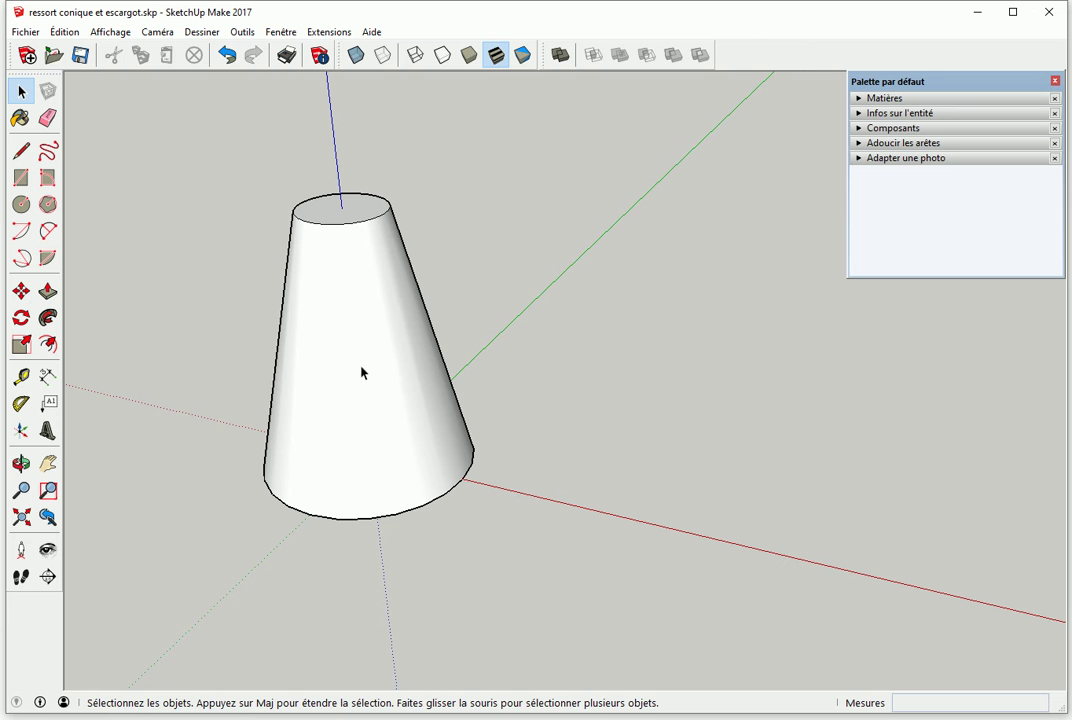
triple_click(361, 371)
right_click(361, 371)
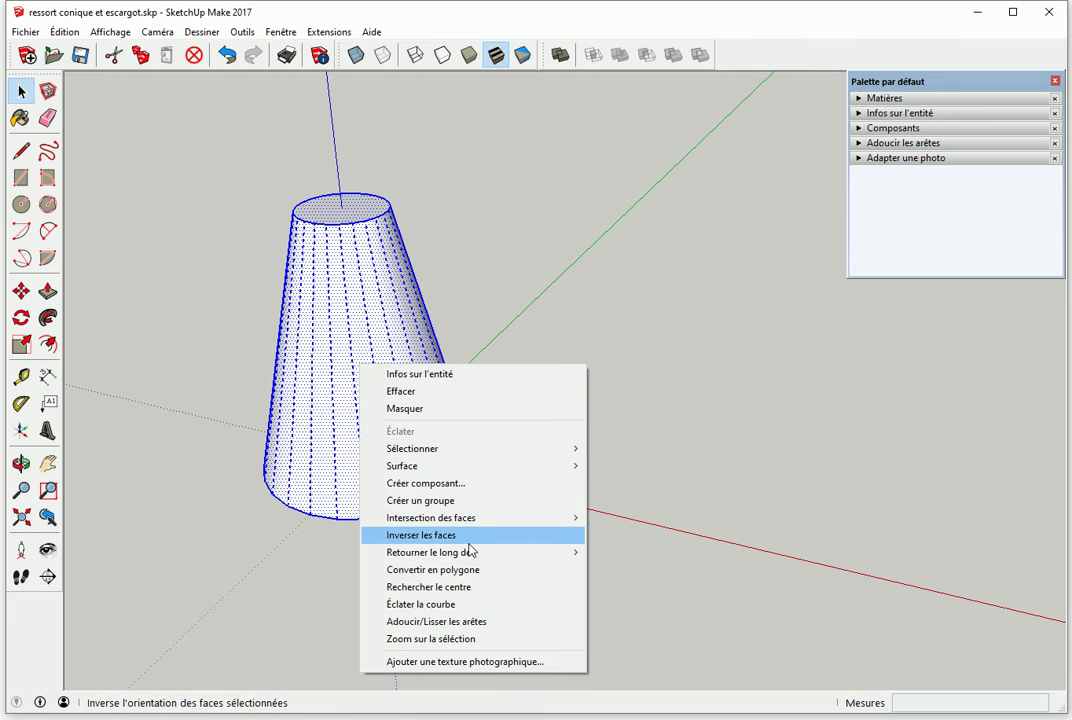
click(443, 503)
middle_drag(376, 507, 376, 450)
- Draw a 311 mm-radius disc at the origin around the cone base, then select cone and disc
key(c)
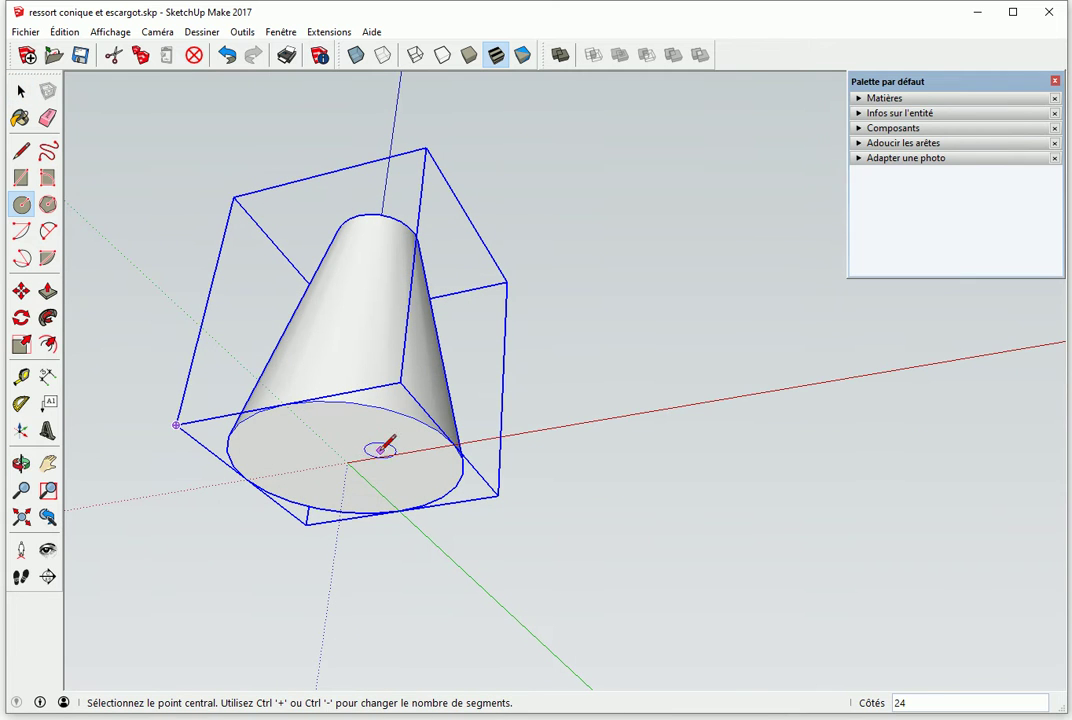
click(347, 462)
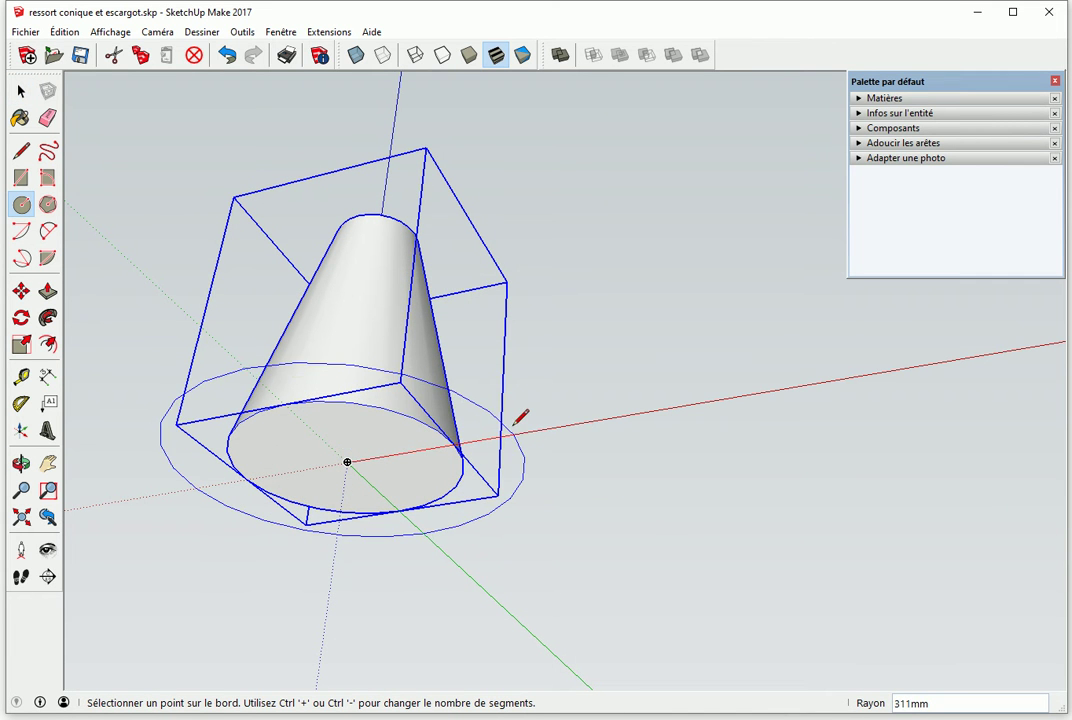
click(514, 423)
key(space)
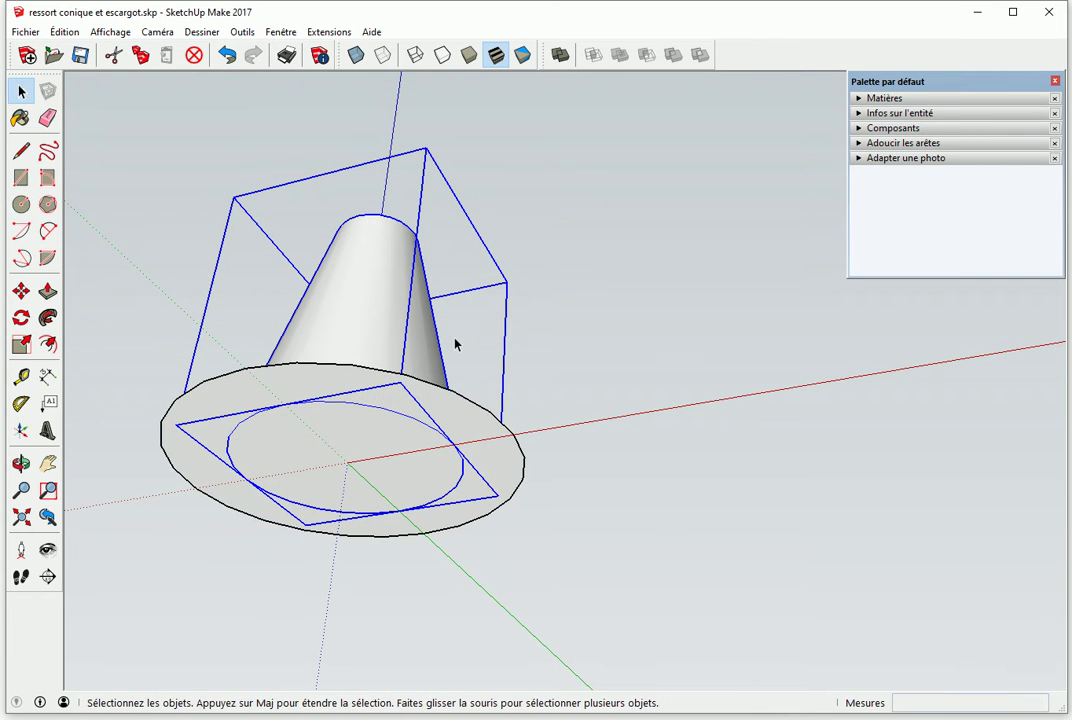
middle_drag(452, 340, 456, 403)
click(589, 354)
mouse_move(625, 301)
middle_down()
mouse_move(548, 450)
mouse_move(623, 437)
mouse_move(615, 470)
middle_up()
drag(153, 129, 584, 555)
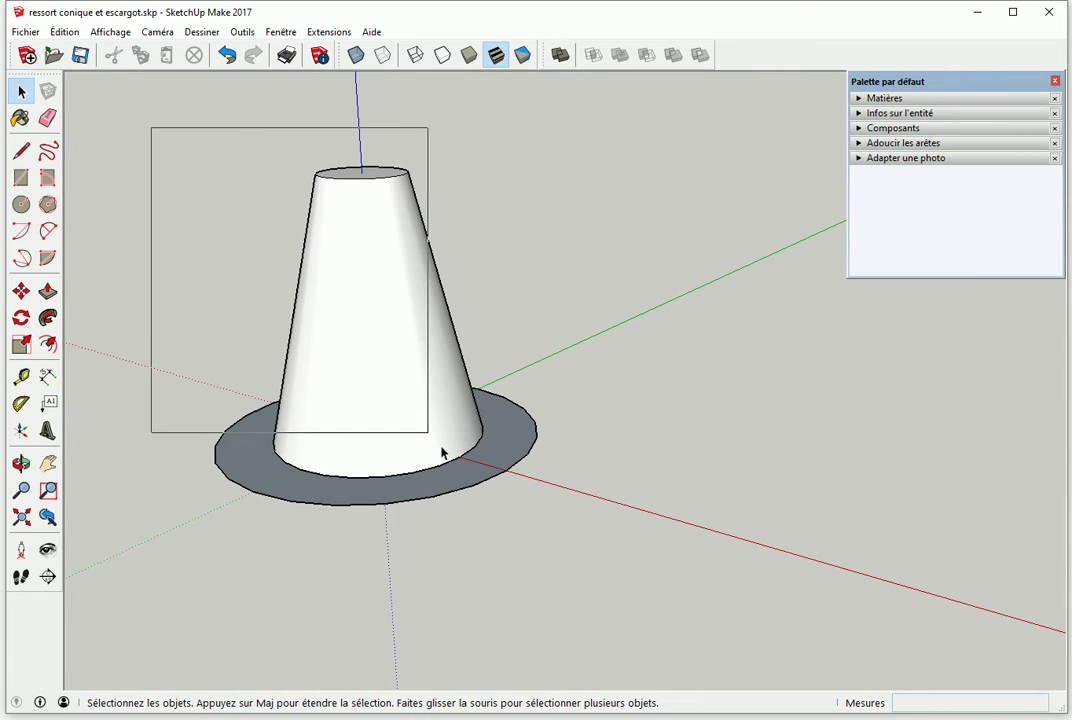
- Copy the cone and its disc 992 mm to the right and orbit to inspect both
key(m)
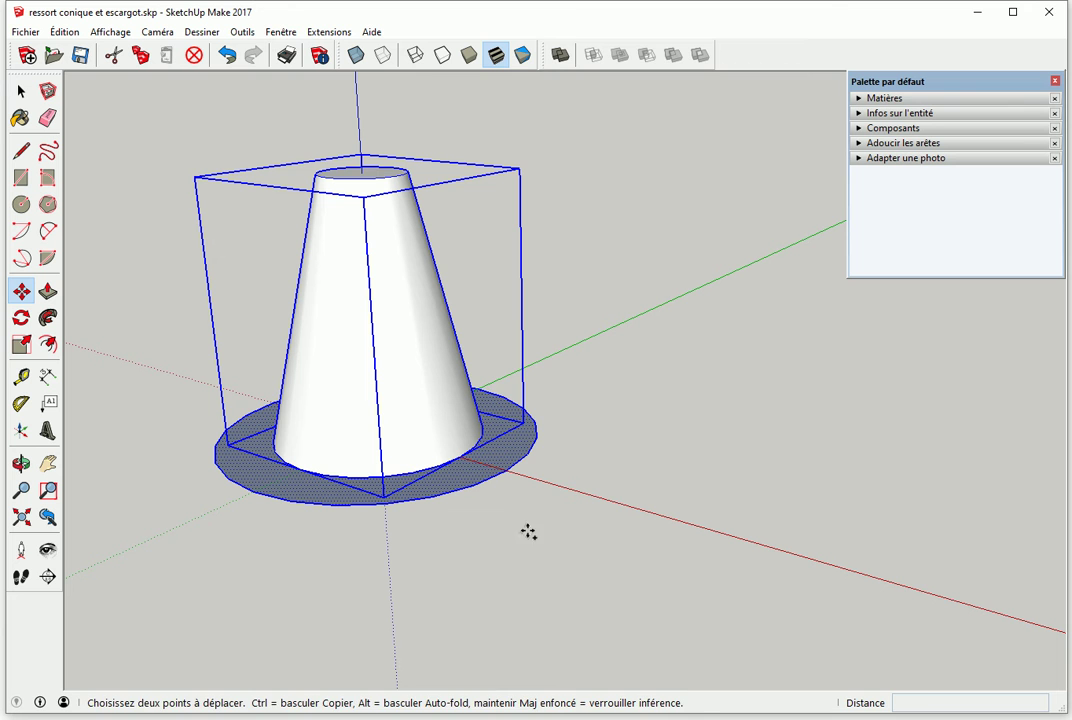
key(ctrl)
click(438, 432)
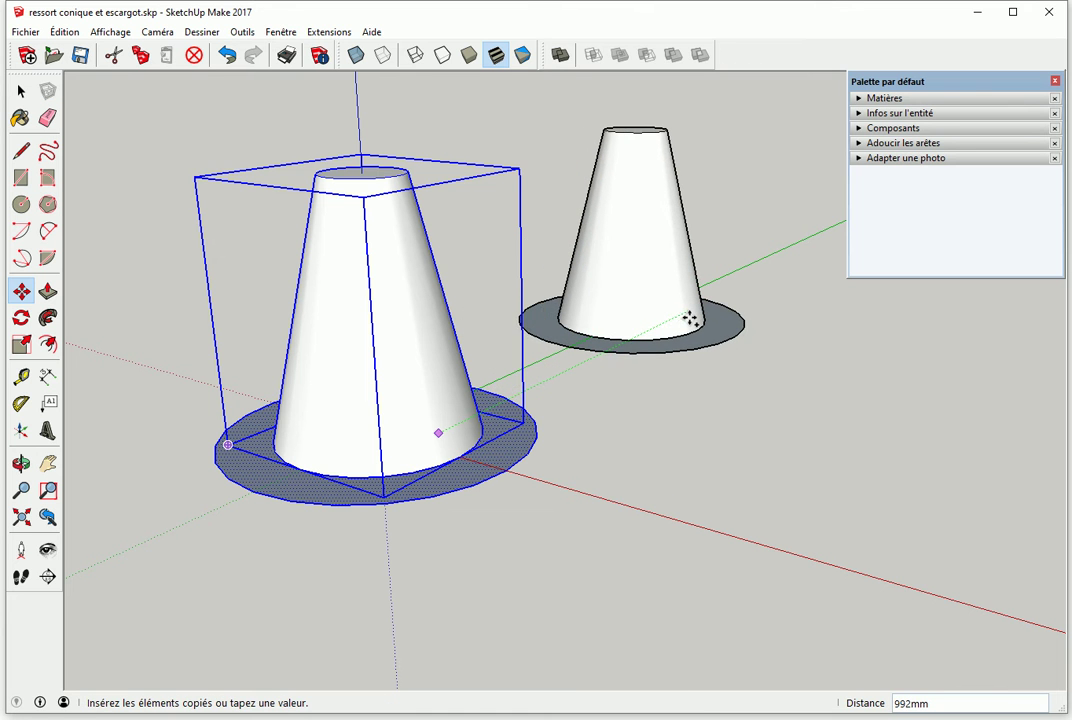
click(691, 316)
key(space)
click(660, 434)
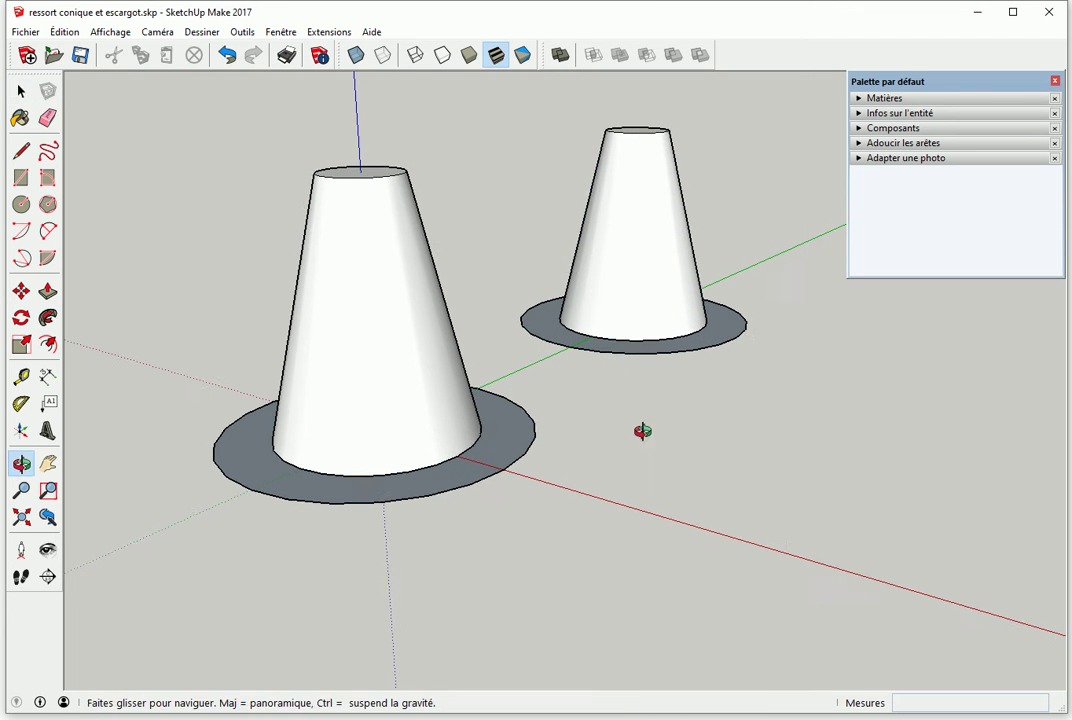
middle_drag(641, 433, 517, 433)
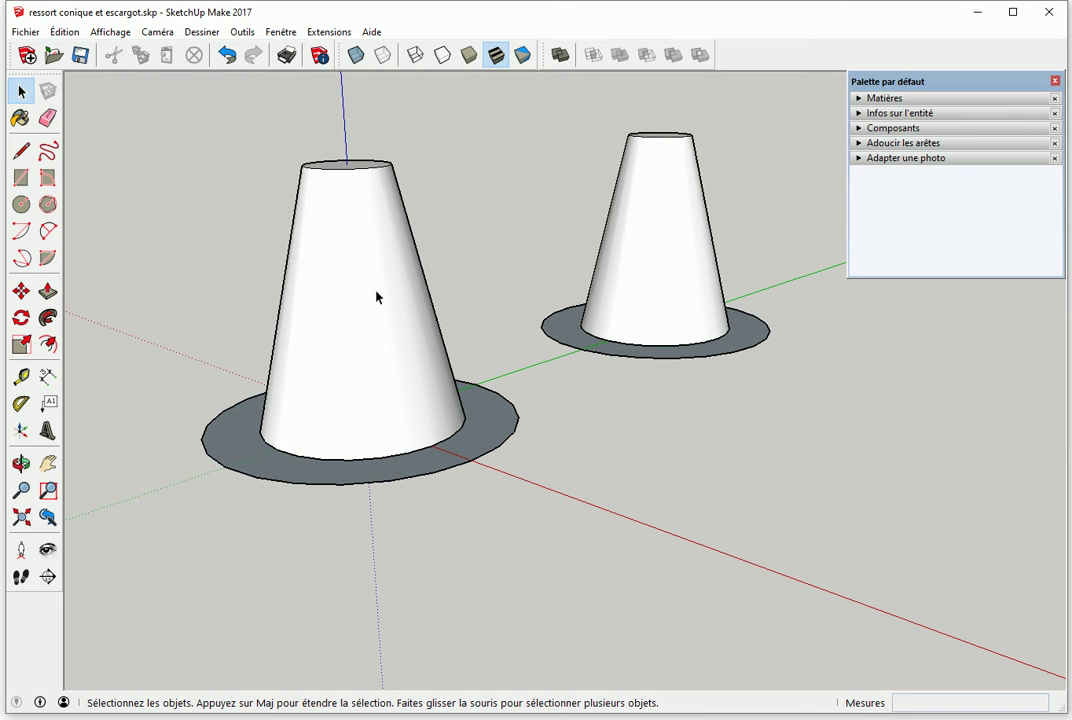
middle_drag(347, 399, 350, 382)
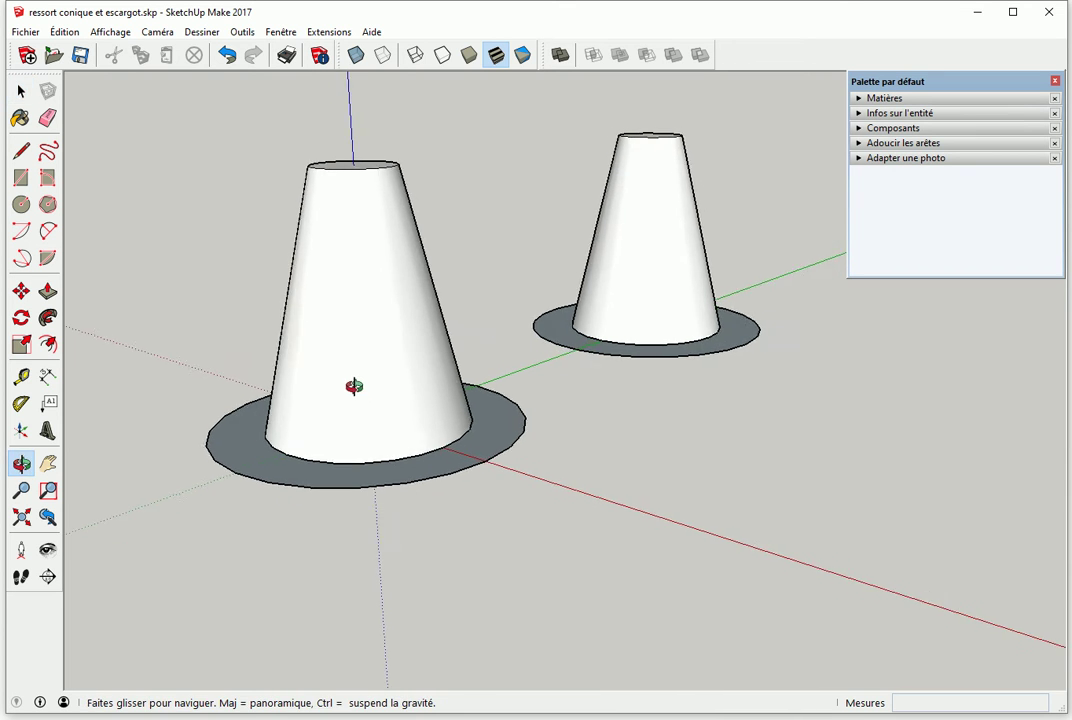
mouse_move(350, 382)
middle_down()
mouse_move(362, 285)
mouse_move(490, 348)
middle_up()
- Copy the left base ring up to the cone top as /150, stacking 150 evenly spaced rings
click(490, 348)
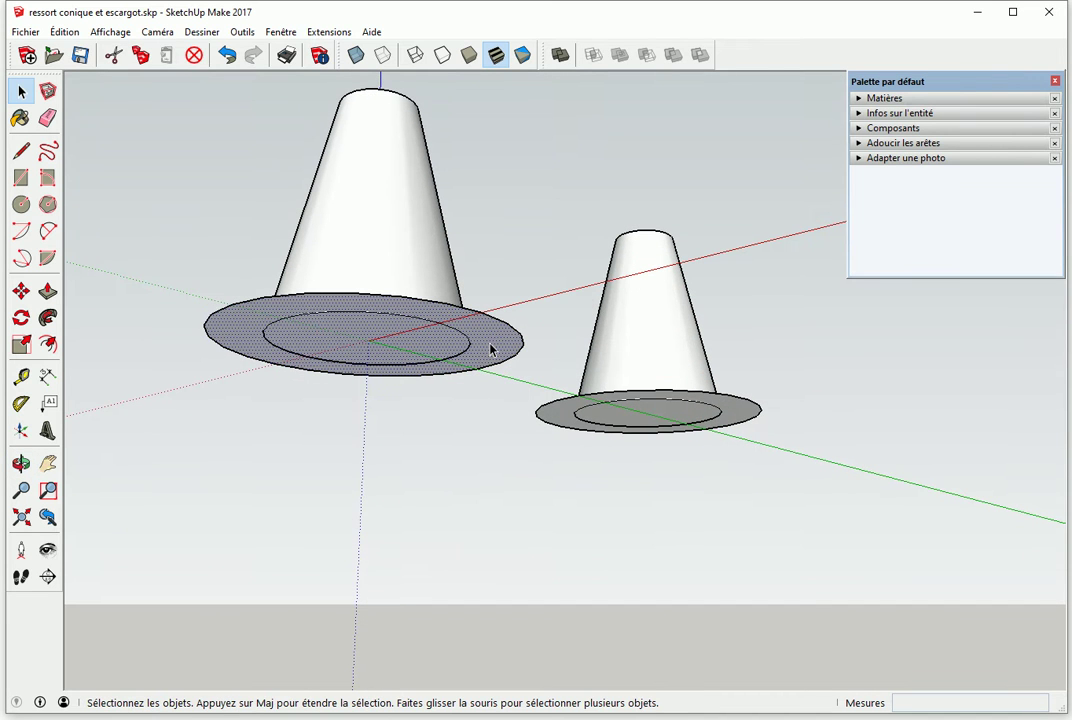
key(m)
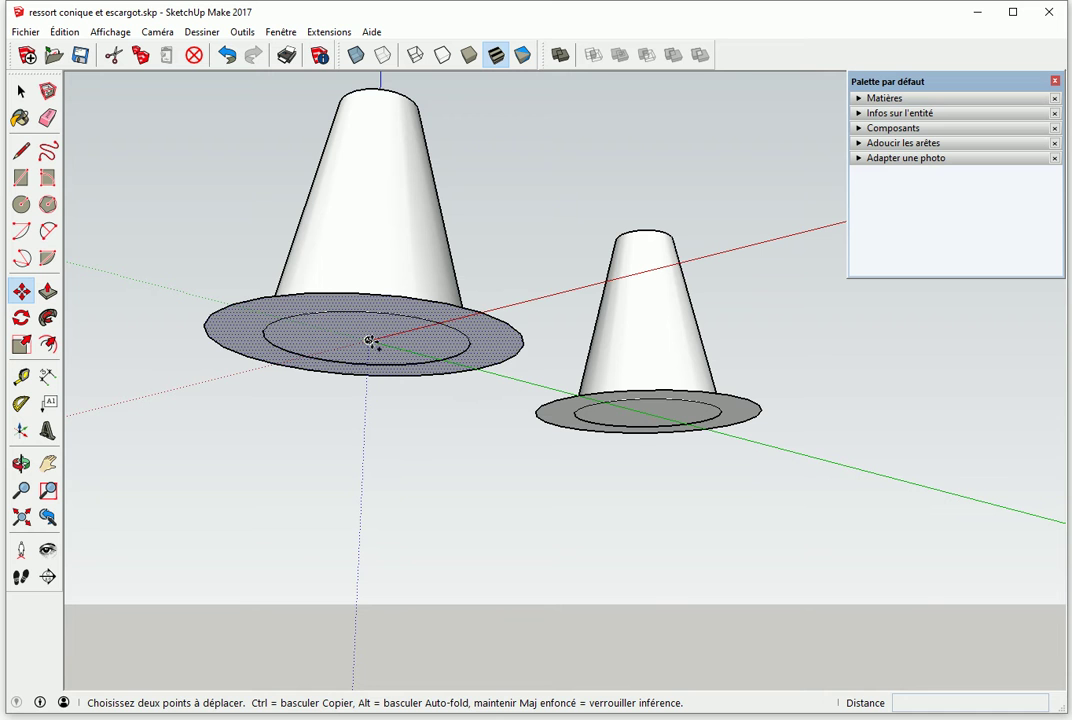
key(ctrl)
click(368, 340)
mouse_move(419, 268)
middle_down()
mouse_move(426, 354)
mouse_move(412, 347)
mouse_move(390, 471)
middle_up()
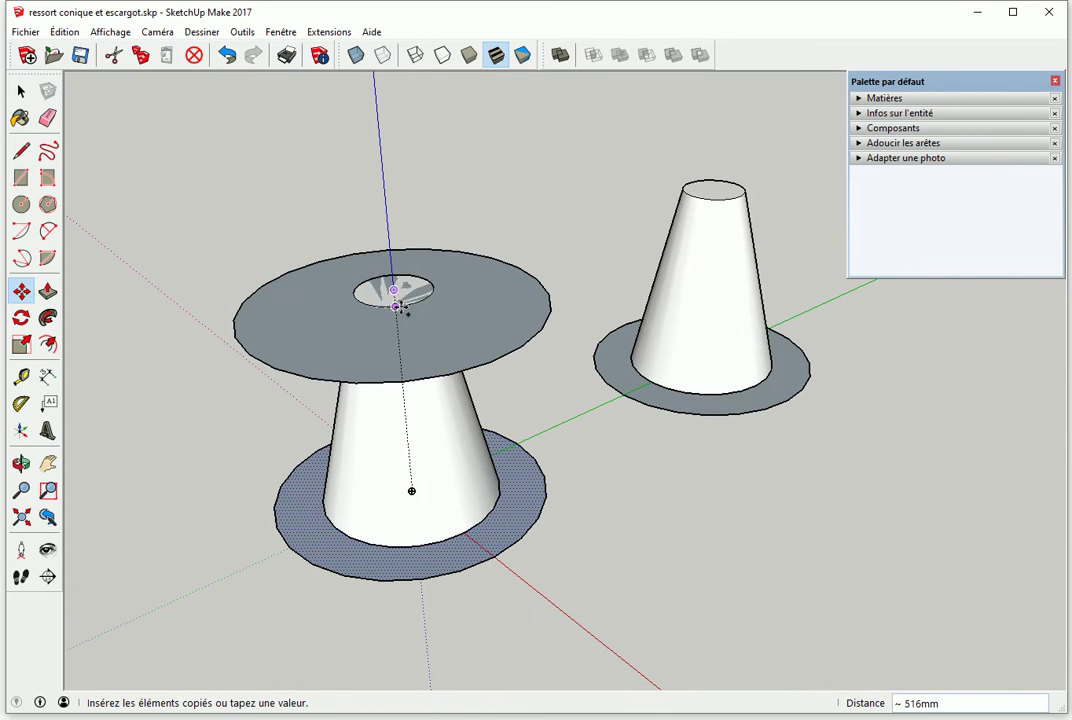
click(394, 290)
text(/150)
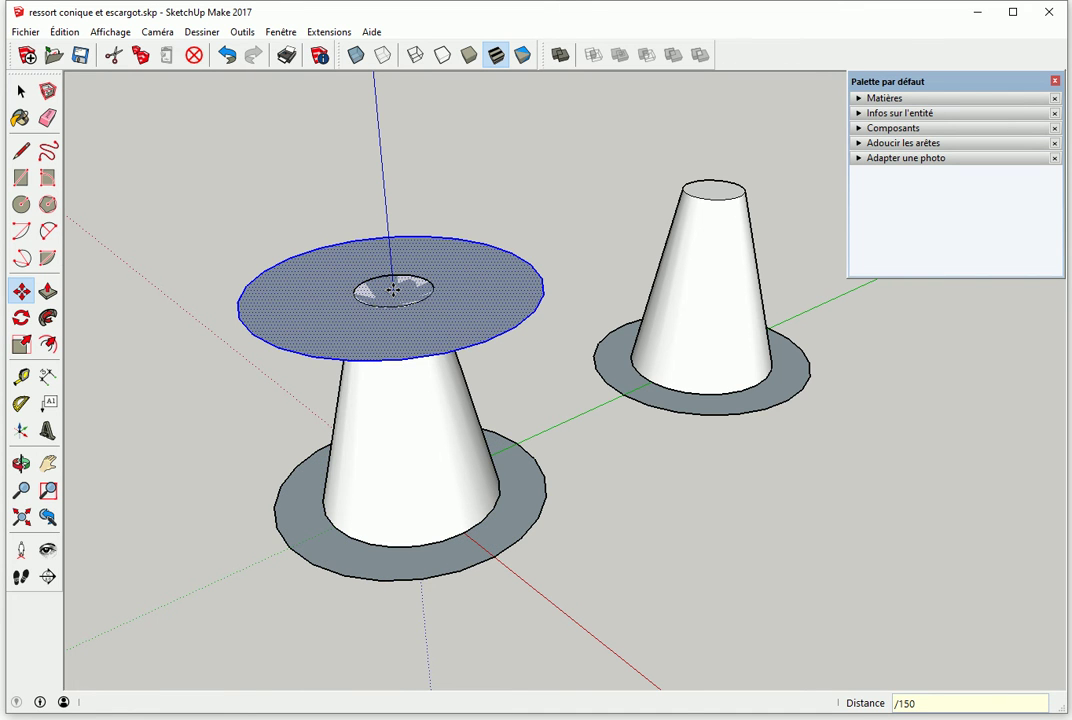
key(Return)
key(space)
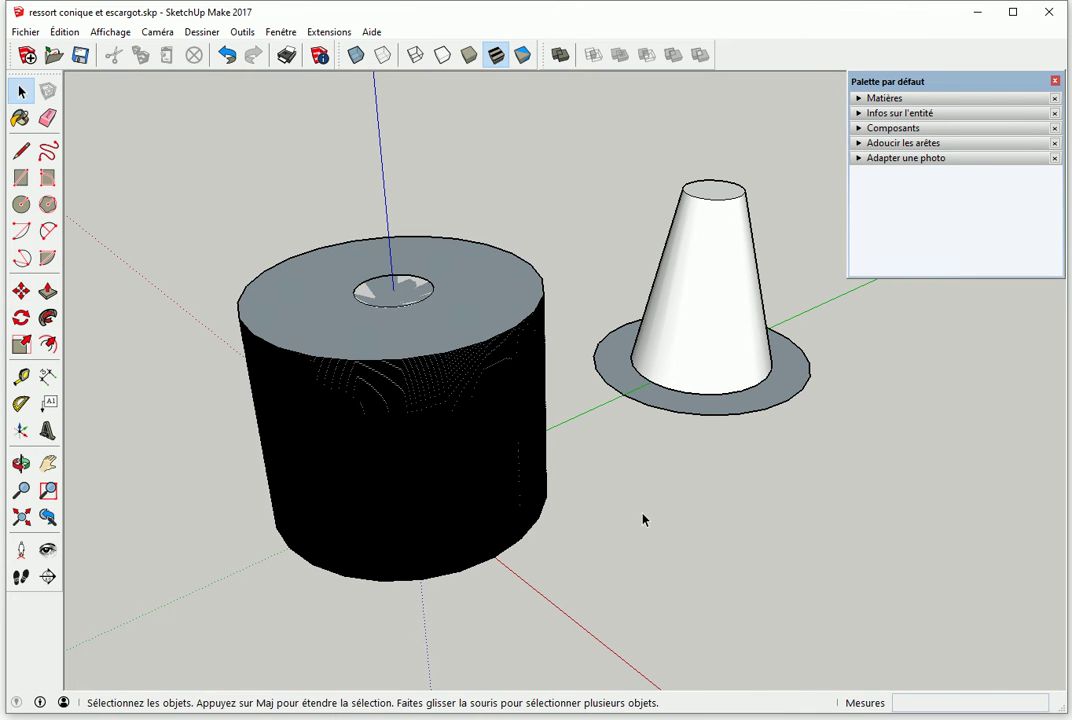
- Copy the right base ring up to its cone top as /50, giving 50 evenly spaced rings
mouse_move(682, 462)
middle_down()
mouse_move(555, 215)
mouse_move(714, 484)
mouse_move(645, 411)
middle_up()
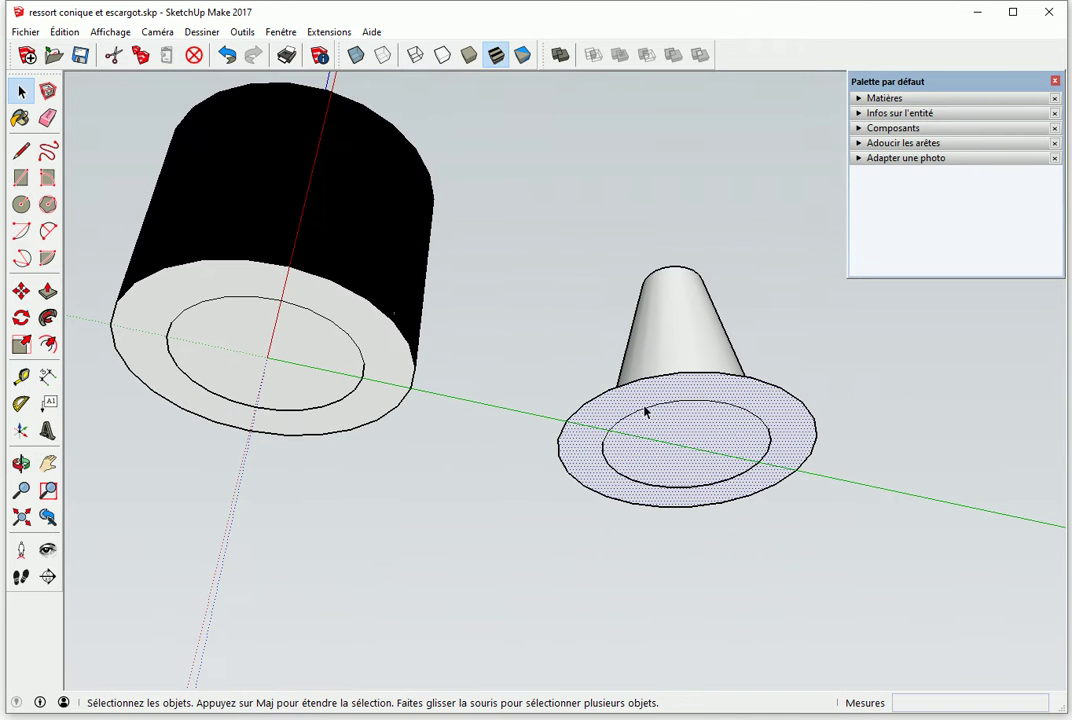
key(m)
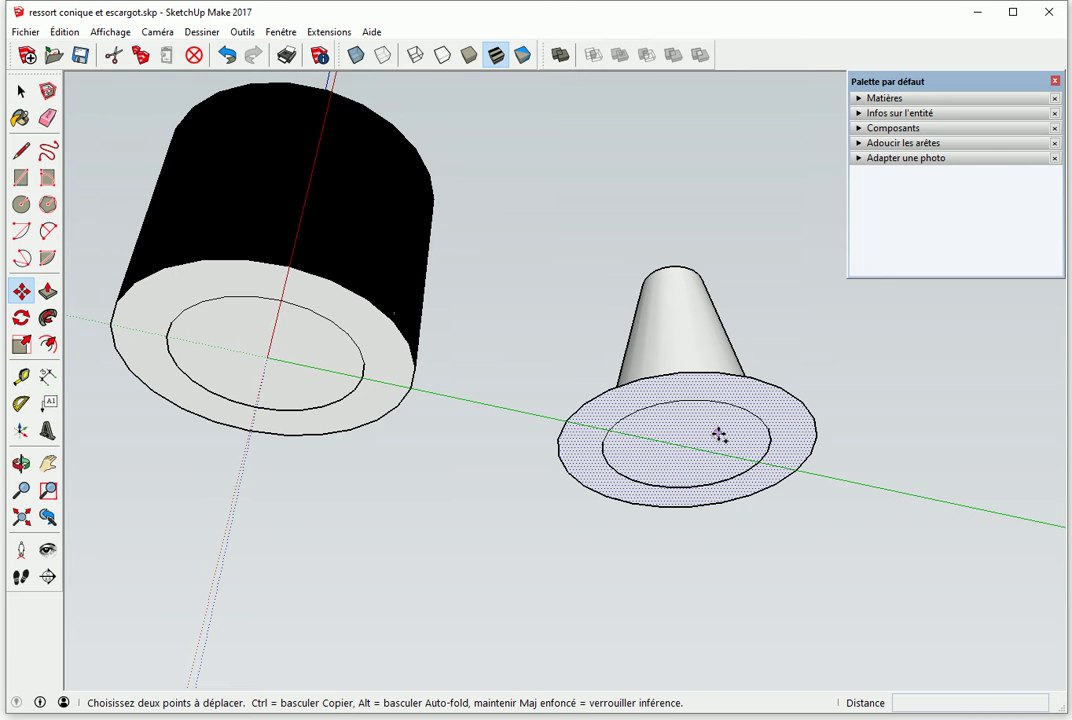
ctrl+click(679, 446)
middle_drag(653, 371, 675, 388)
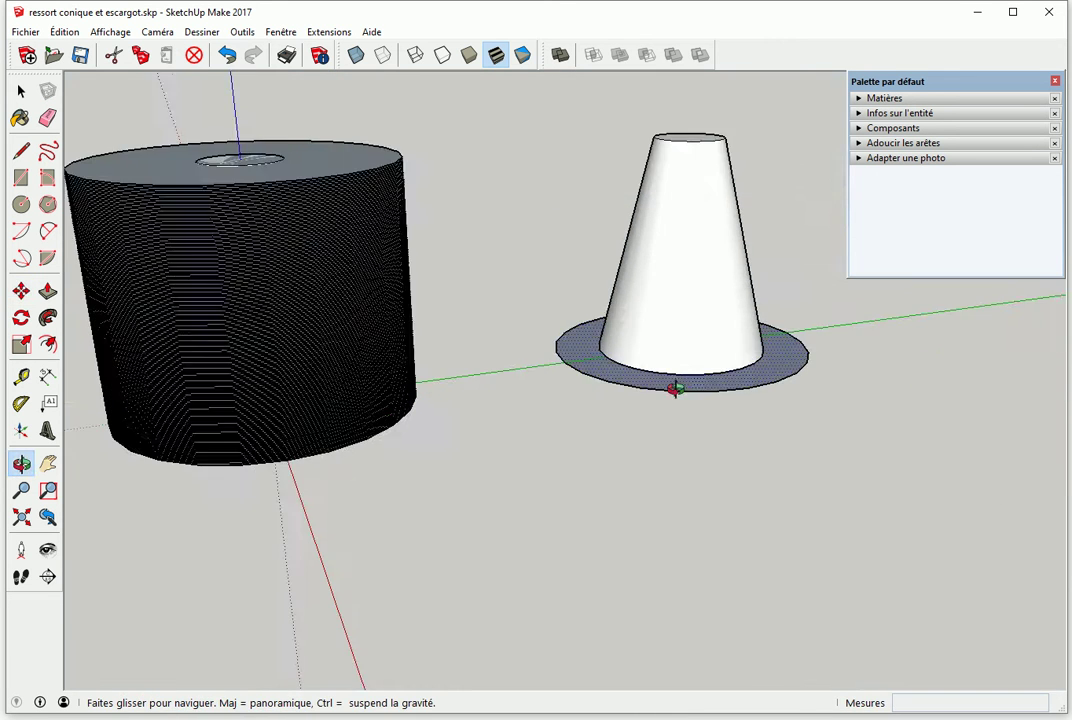
middle_drag(722, 201, 696, 210)
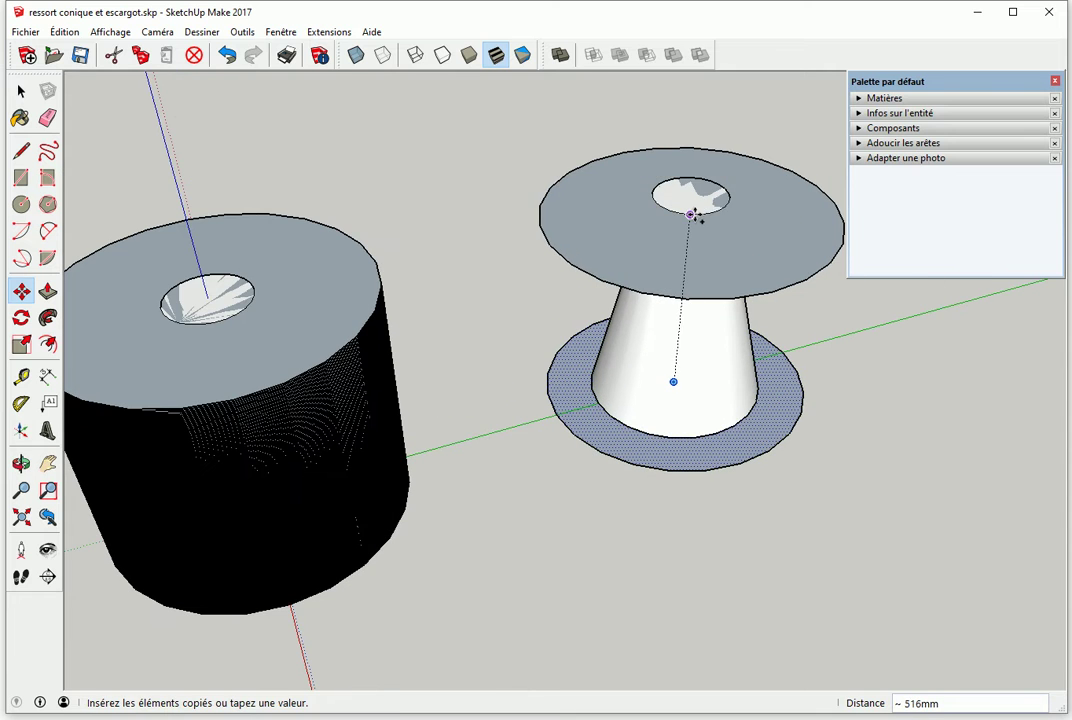
click(692, 199)
text(/50)
key(Return)
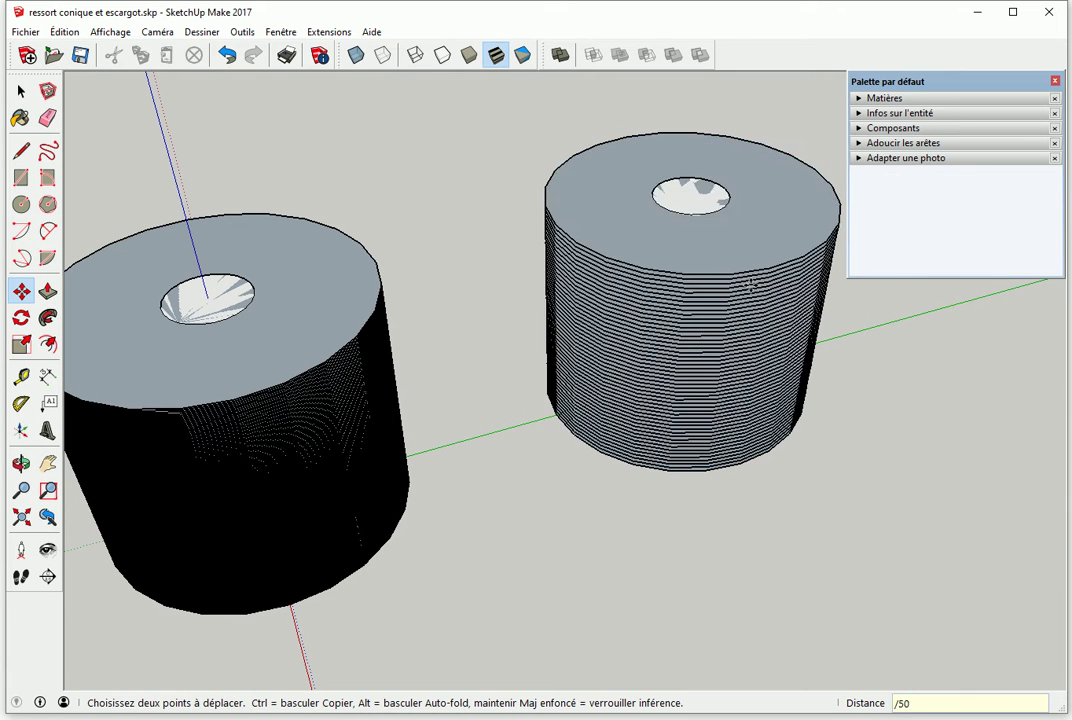
key(space)
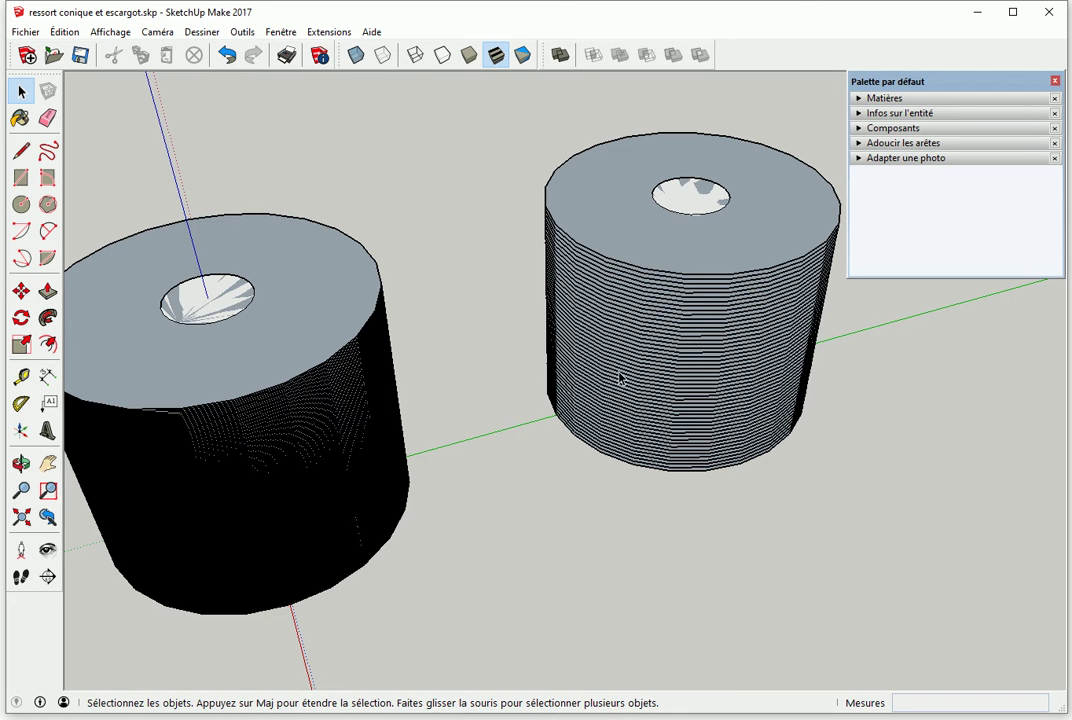
middle_drag(610, 522, 617, 378)
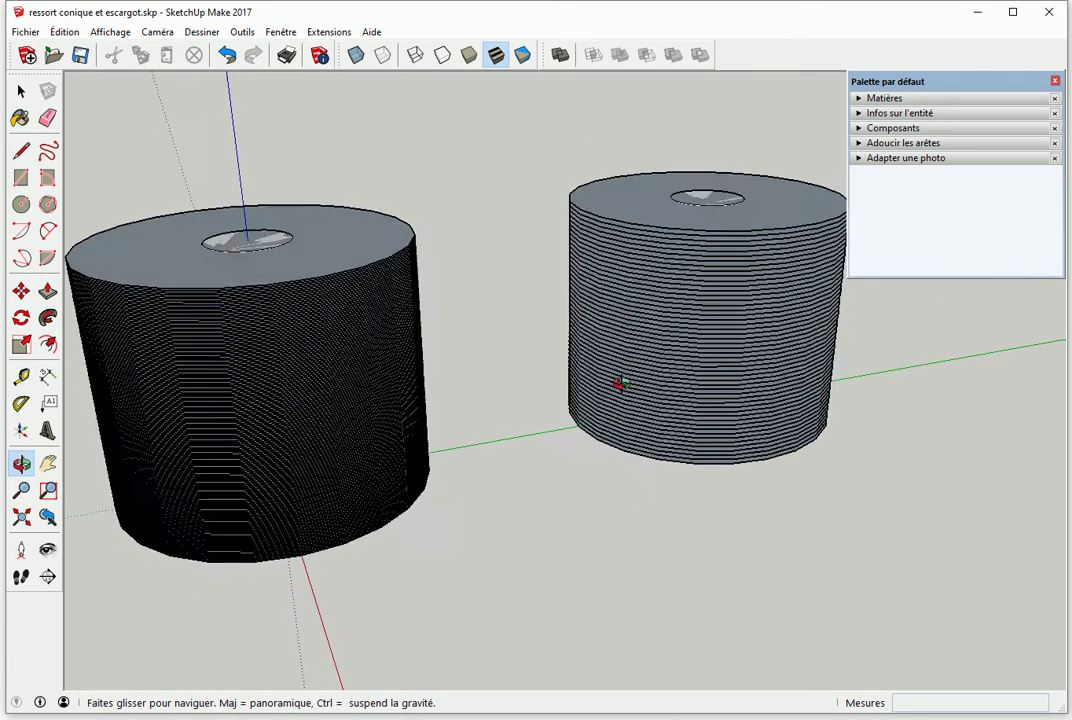
mouse_move(512, 447)
middle_down()
mouse_move(748, 341)
mouse_move(672, 467)
mouse_move(510, 488)
middle_up()
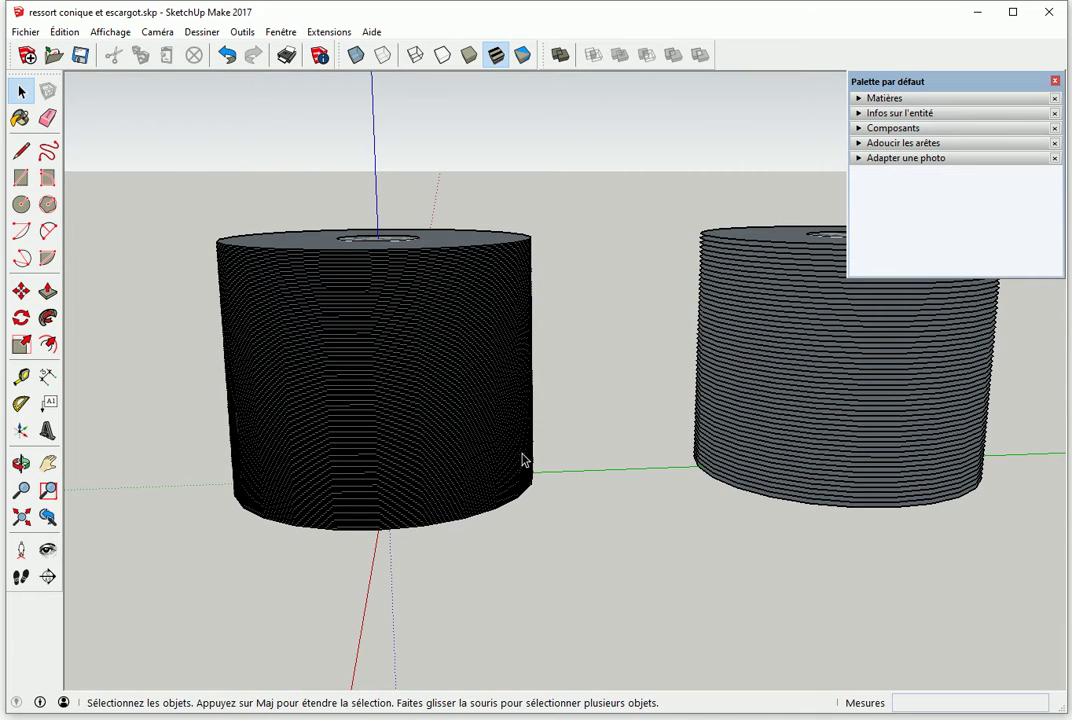
- Explode the top ring group of the left stack with Éclater
mouse_move(426, 333)
middle_down()
mouse_move(426, 313)
mouse_move(364, 280)
middle_up()
click(367, 264)
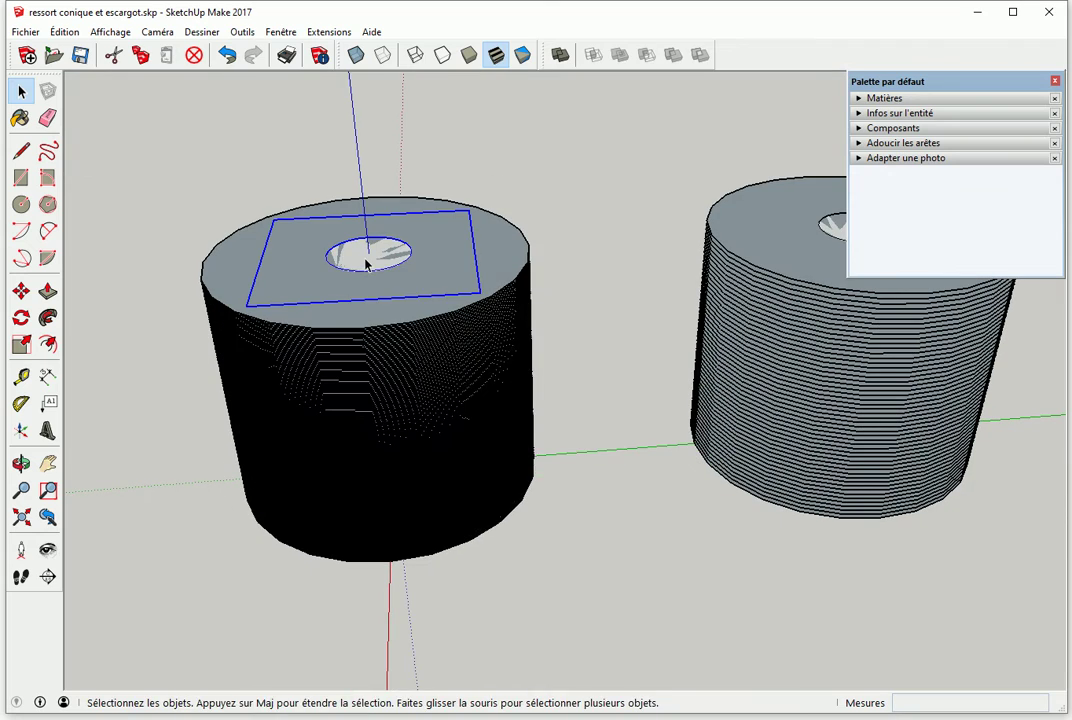
right_click(367, 264)
click(438, 356)
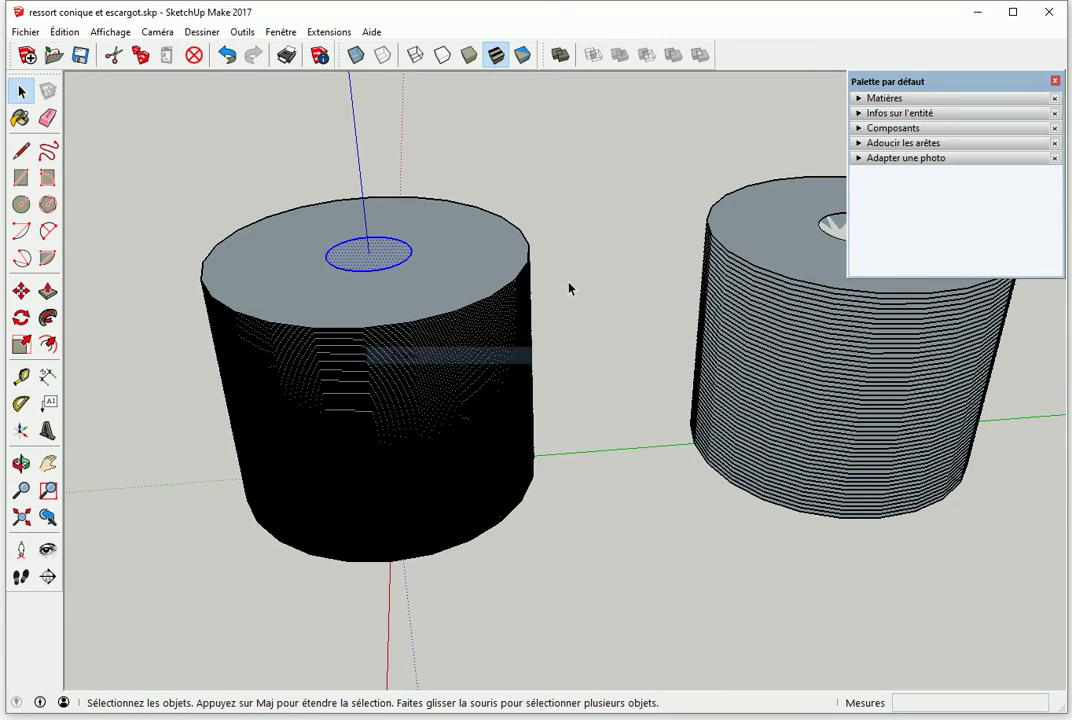
click(565, 305)
- Test-delete the left spring's upper edges, undo it, and window-select the whole left spring
mouse_move(562, 322)
middle_down()
mouse_move(471, 337)
mouse_move(474, 227)
middle_up()
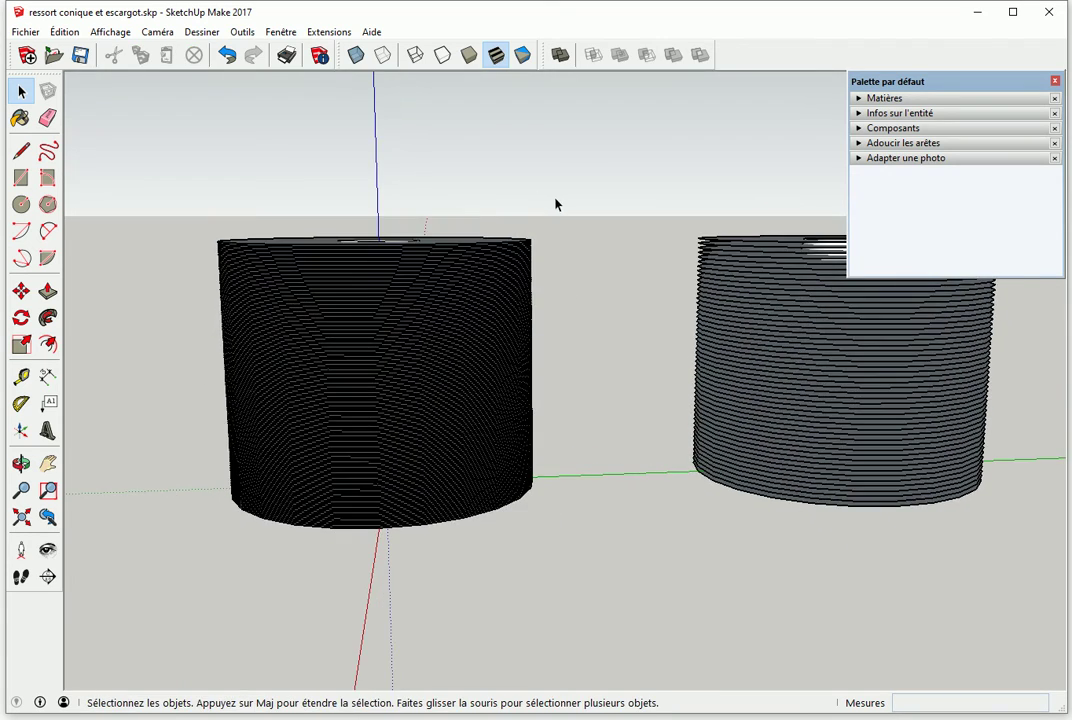
drag(507, 374, 537, 372)
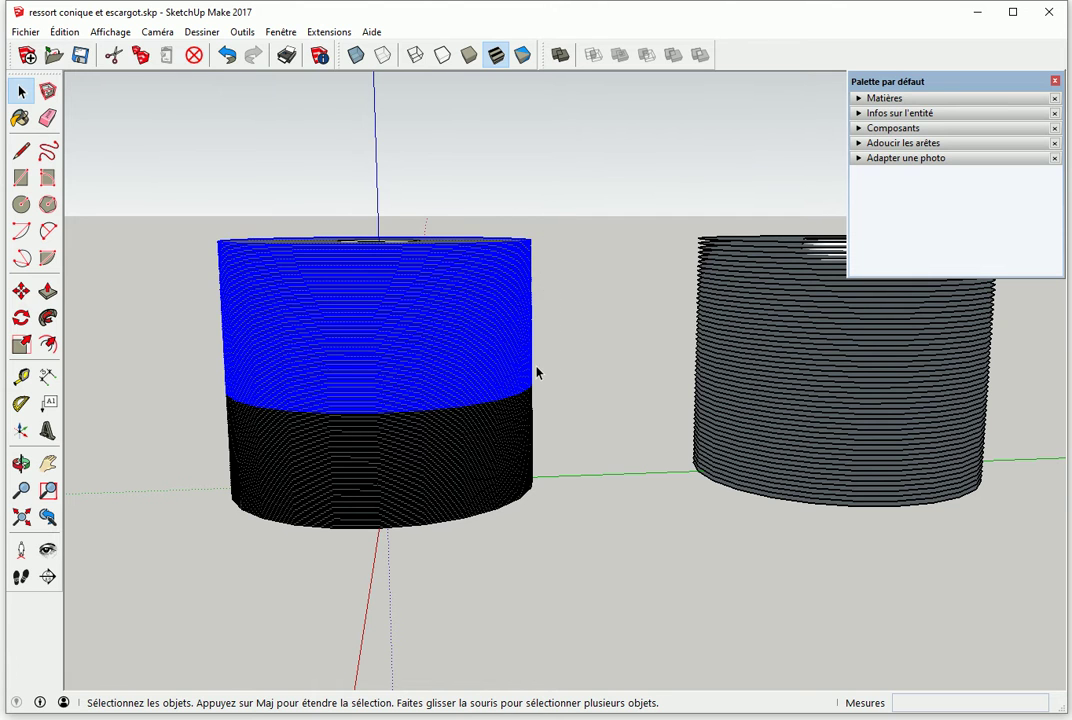
key(Delete)
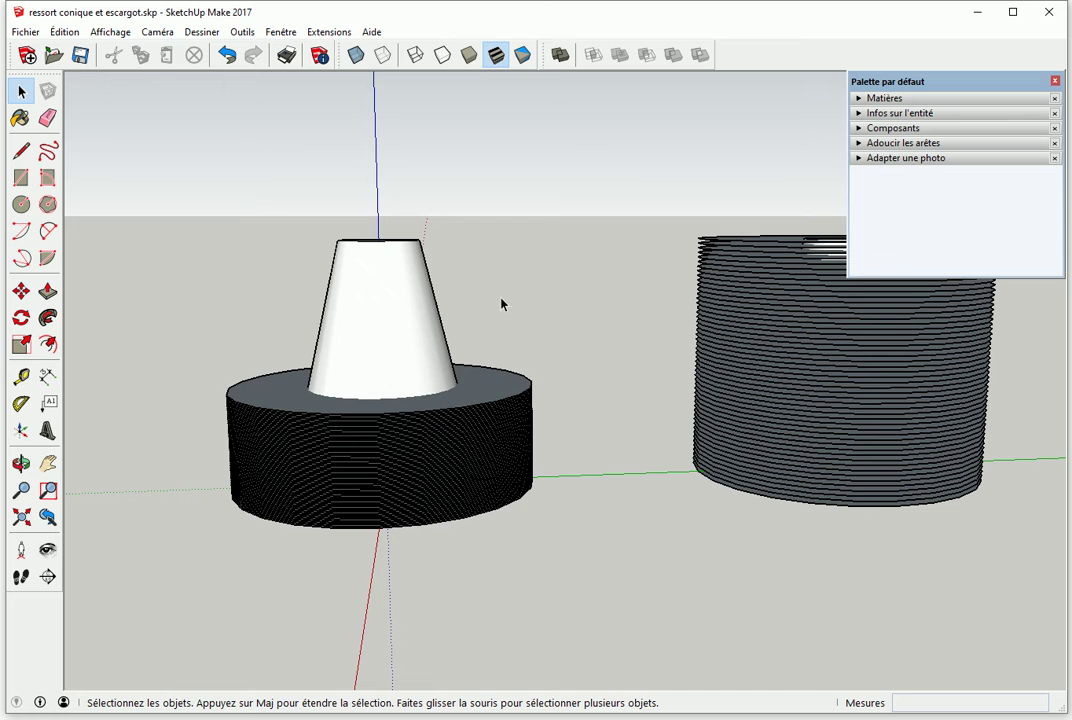
key(ctrl+z)
drag(577, 202, 160, 574)
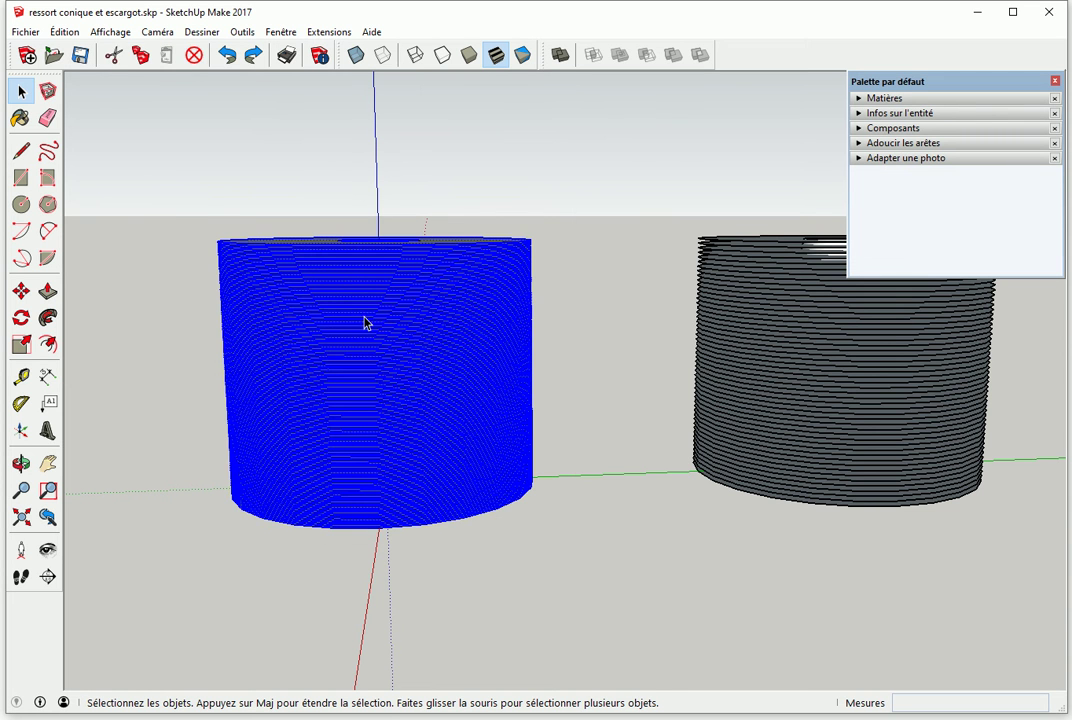
drag(160, 184, 558, 535)
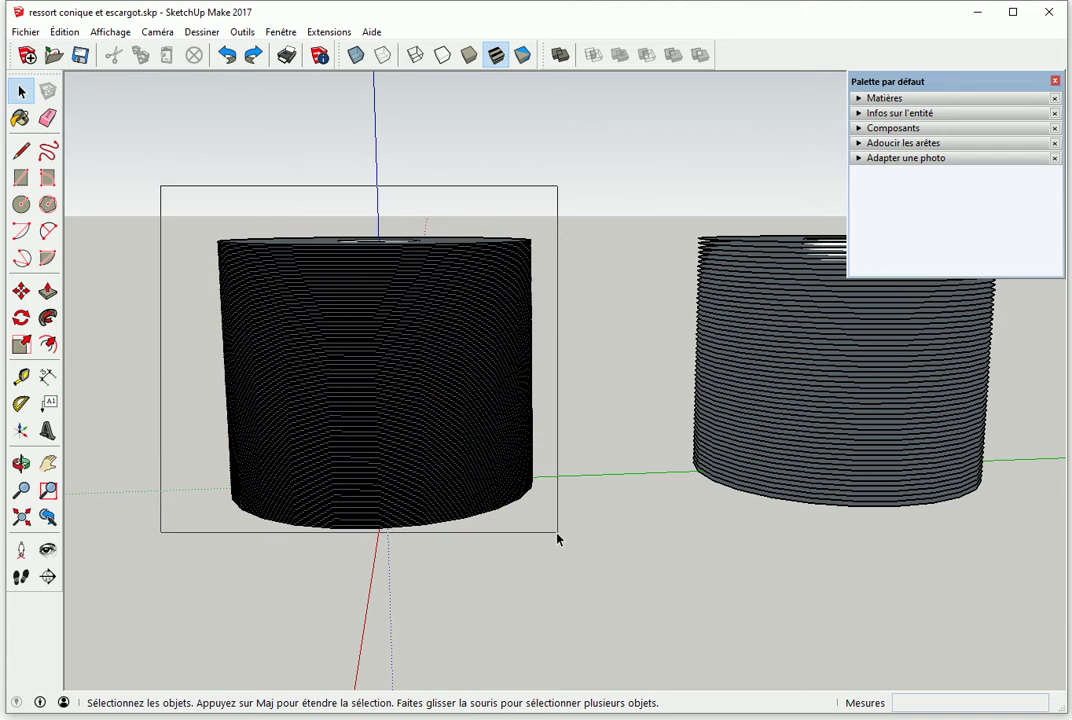
- Apply Intersection des faces > Avec la sélection to the selected left spring
right_click(393, 340)
mouse_move(466, 488)
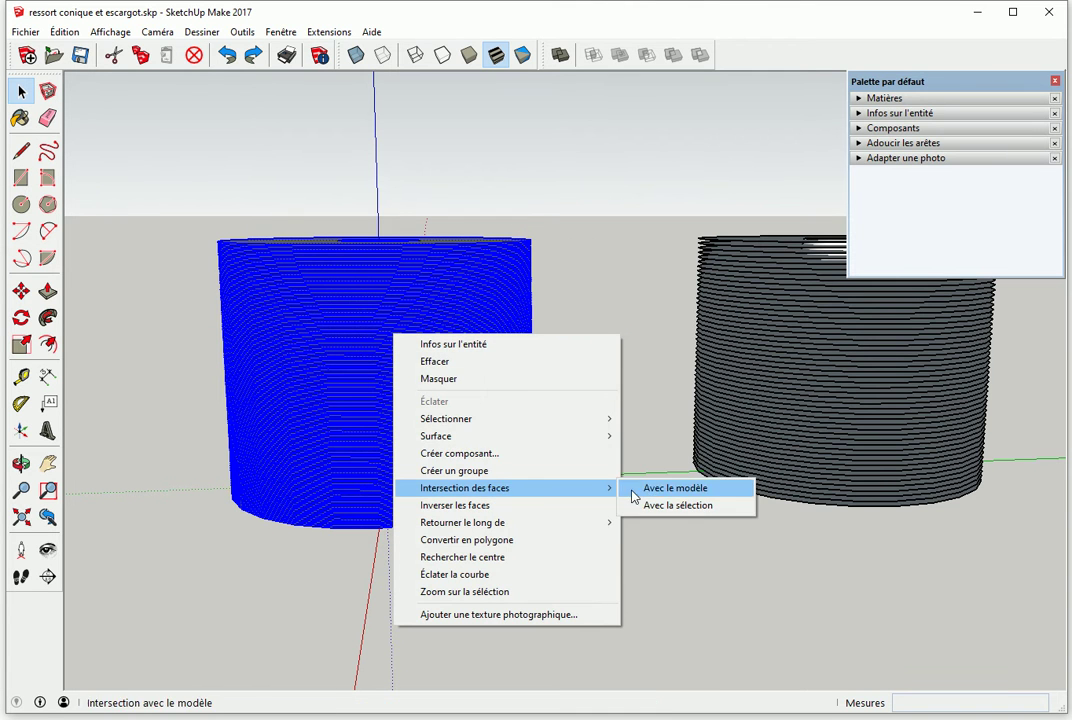
click(655, 508)
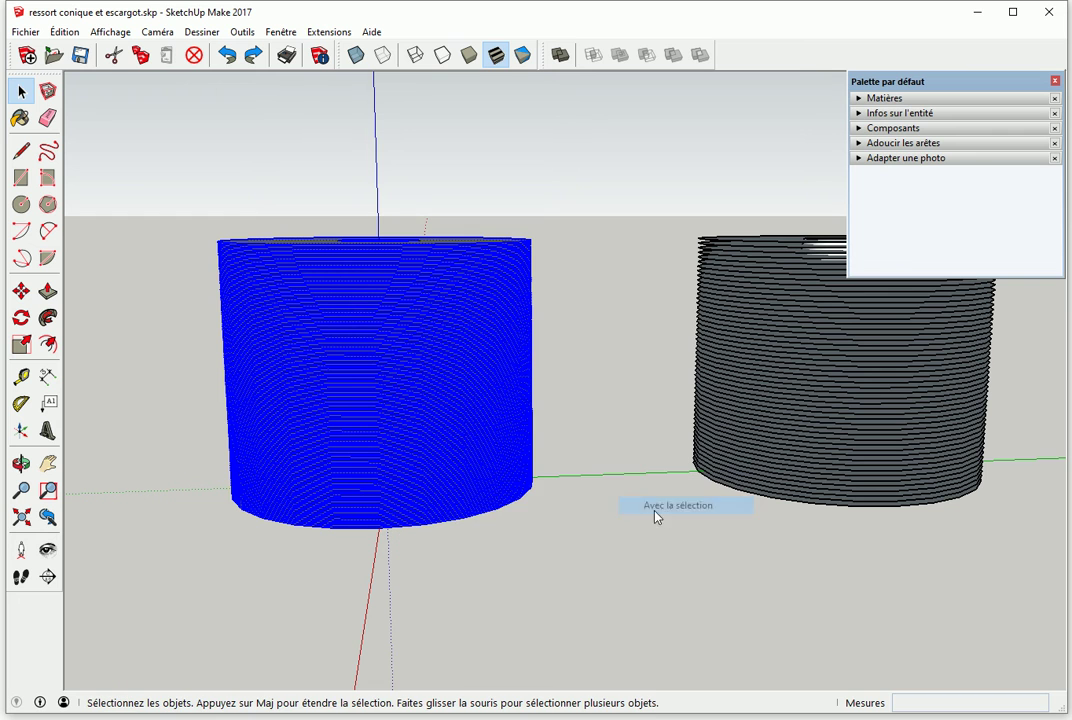
click(567, 378)
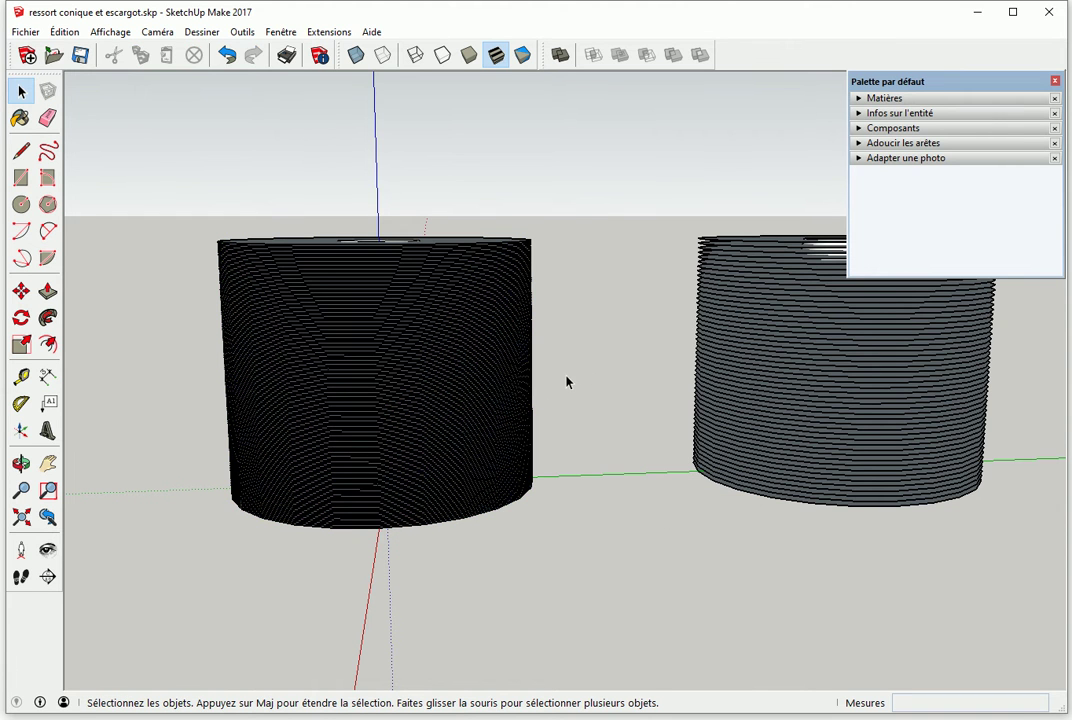
- Delete the top face of the left cylinder
drag(549, 232, 491, 365)
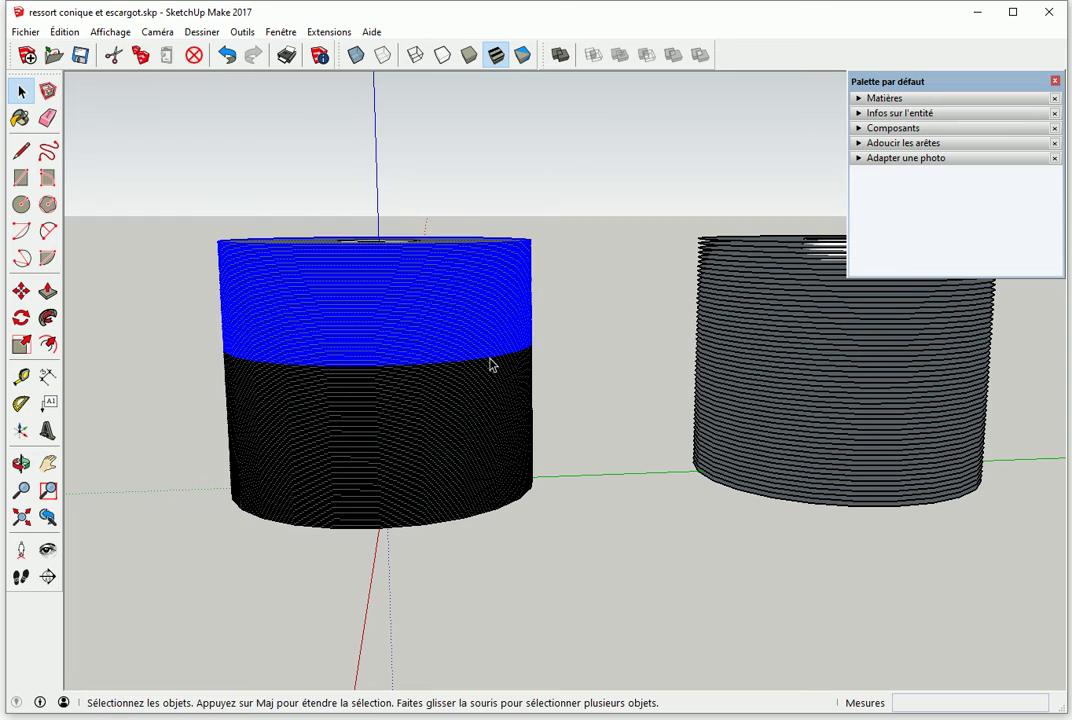
key(Delete)
scroll(347, 278, up, 2)
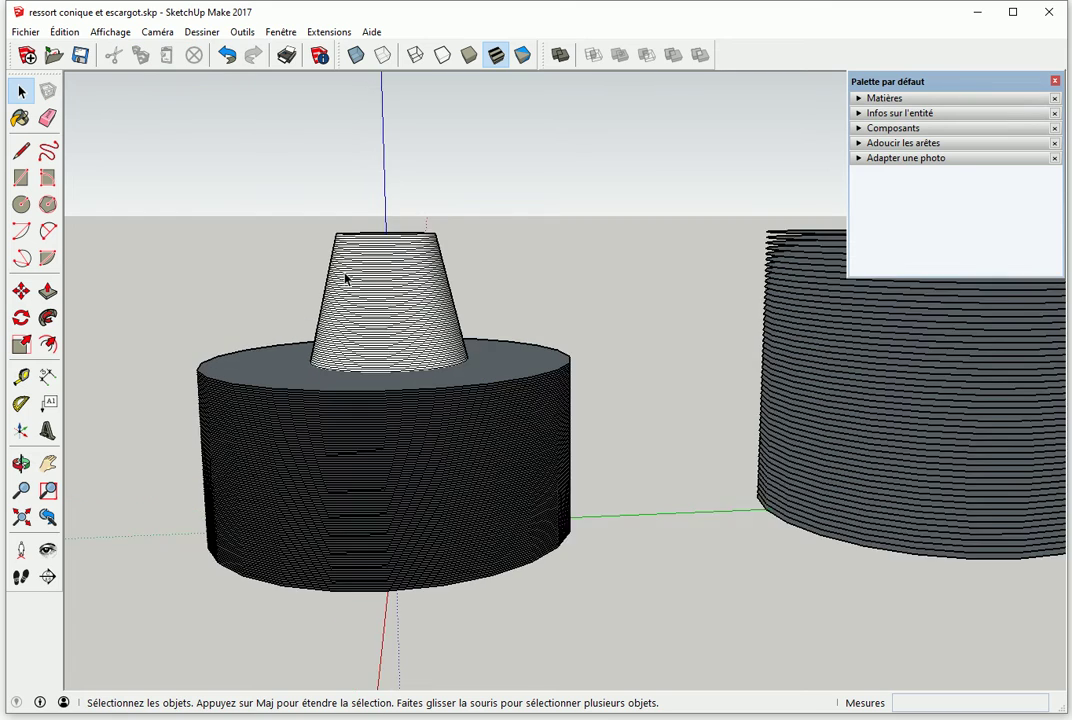
scroll(362, 292, up, 2)
scroll(362, 292, up, 2)
scroll(426, 306, up, 2)
scroll(414, 316, up, 1)
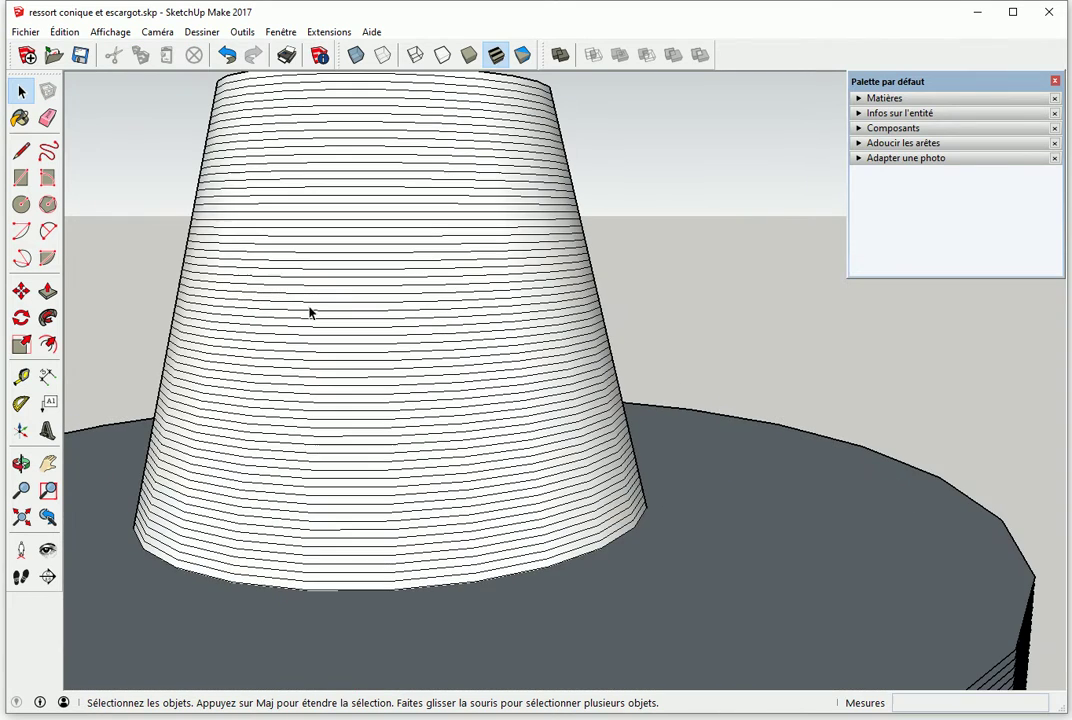
scroll(481, 402, down, 3)
scroll(491, 445, down, 2)
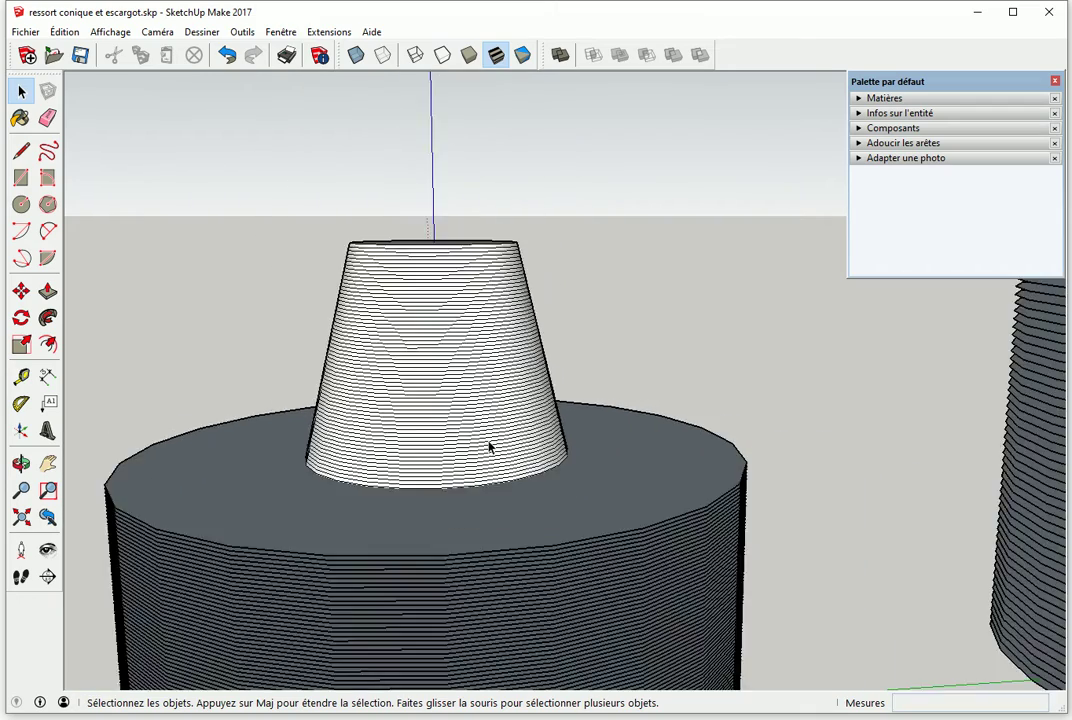
scroll(525, 510, down, 2)
- From below, crossing-select and delete the outer cylinder, leaving the contour-striped cone
mouse_move(525, 510)
middle_down()
mouse_move(486, 376)
mouse_move(479, 211)
mouse_move(510, 197)
middle_up()
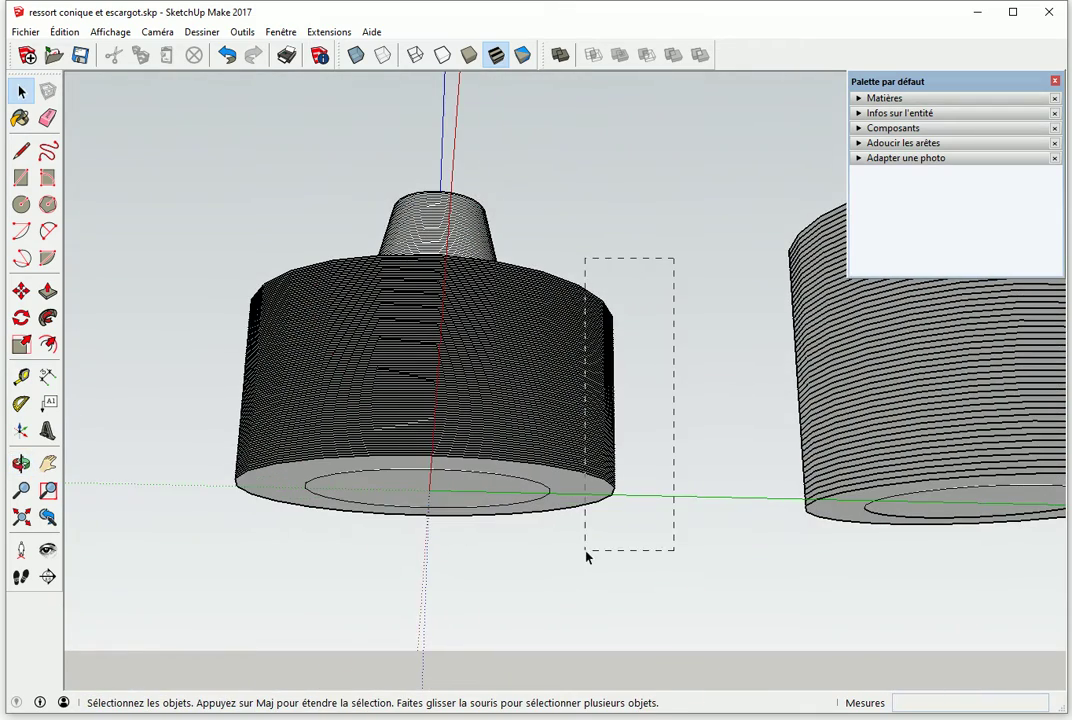
drag(588, 556, 586, 563)
key(Delete)
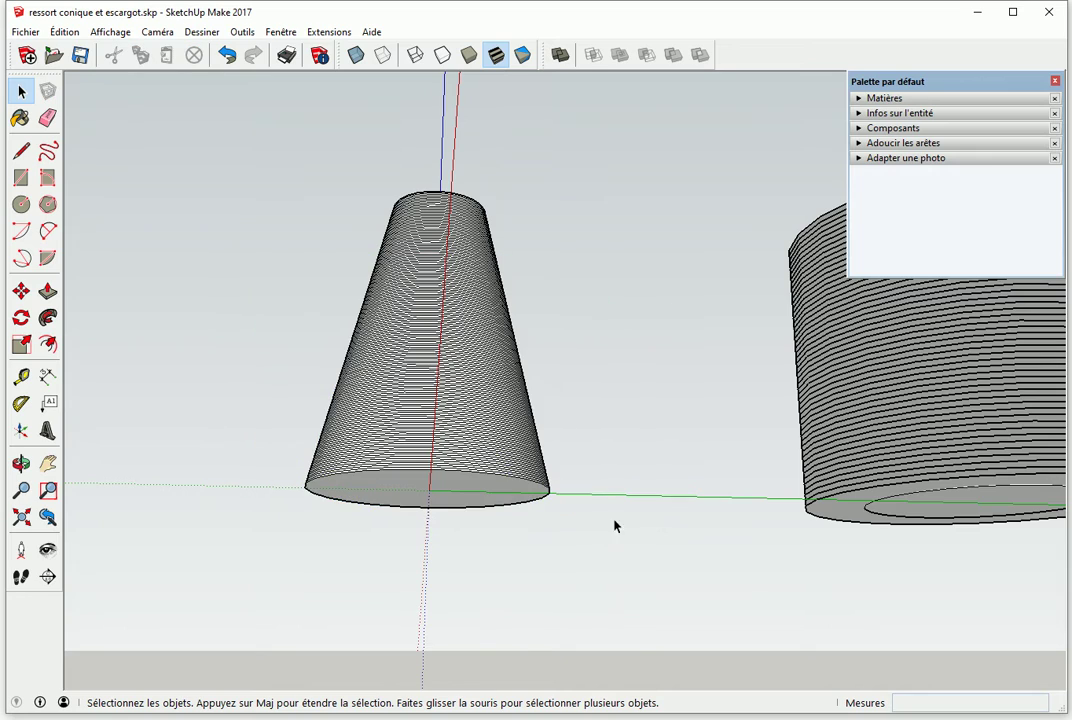
mouse_move(500, 349)
middle_down()
mouse_move(580, 418)
mouse_move(565, 492)
middle_up()
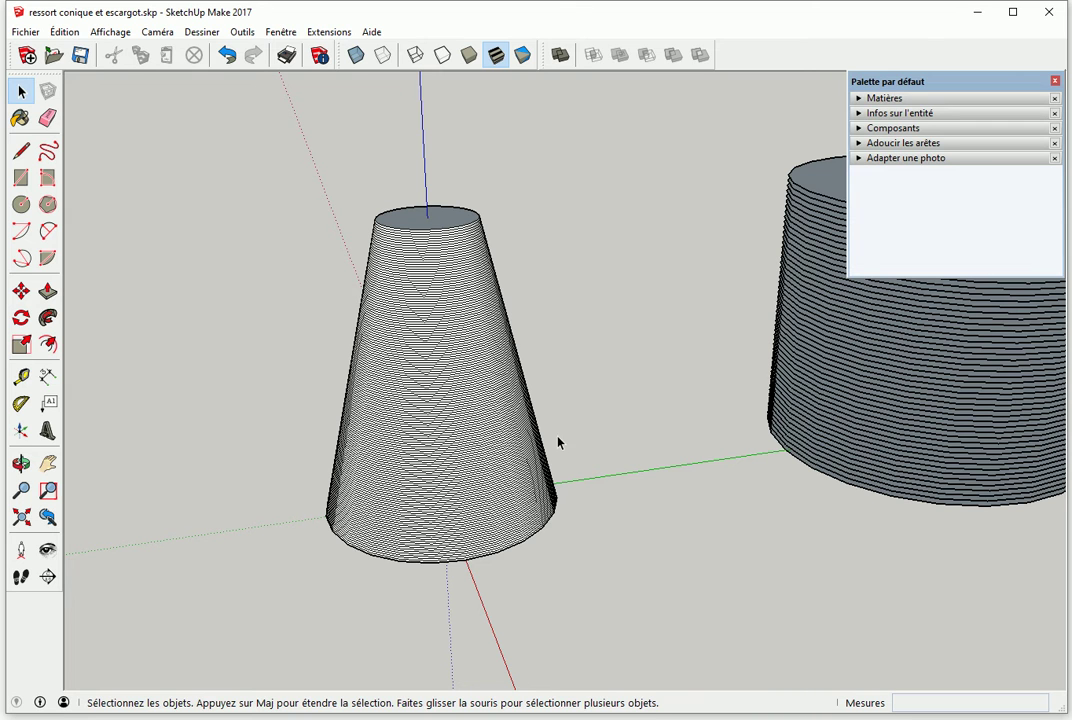
- Turn on Affichage > Géométrie cachée and orbit to inspect the cone's facet edges
click(110, 31)
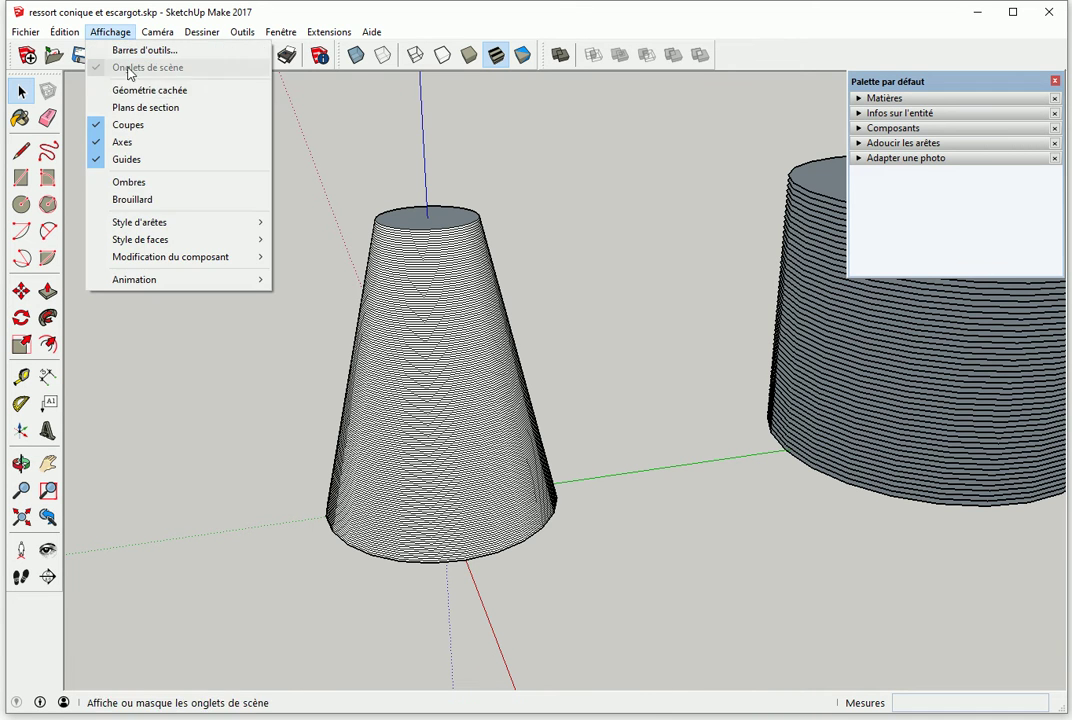
click(140, 91)
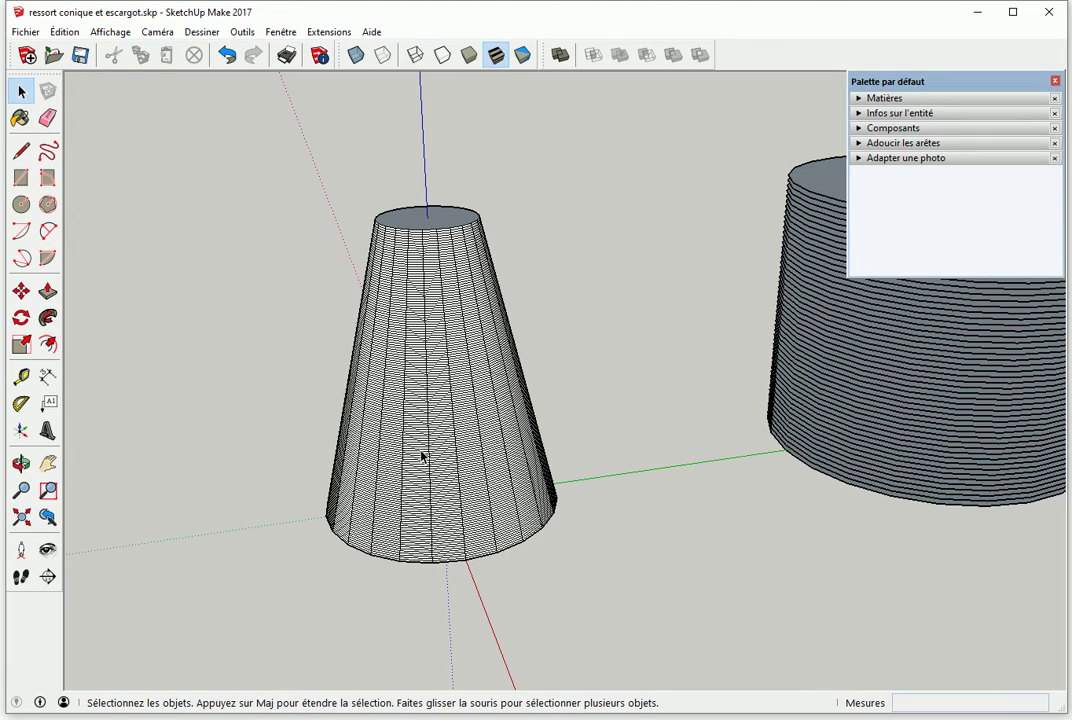
mouse_move(436, 453)
middle_down()
mouse_move(593, 445)
mouse_move(421, 455)
mouse_move(451, 500)
middle_up()
scroll(451, 500, up, 2)
mouse_move(418, 406)
middle_down()
mouse_move(414, 491)
mouse_move(402, 438)
mouse_move(440, 486)
mouse_move(488, 517)
mouse_move(479, 526)
mouse_move(479, 486)
middle_up()
scroll(479, 486, down, 1)
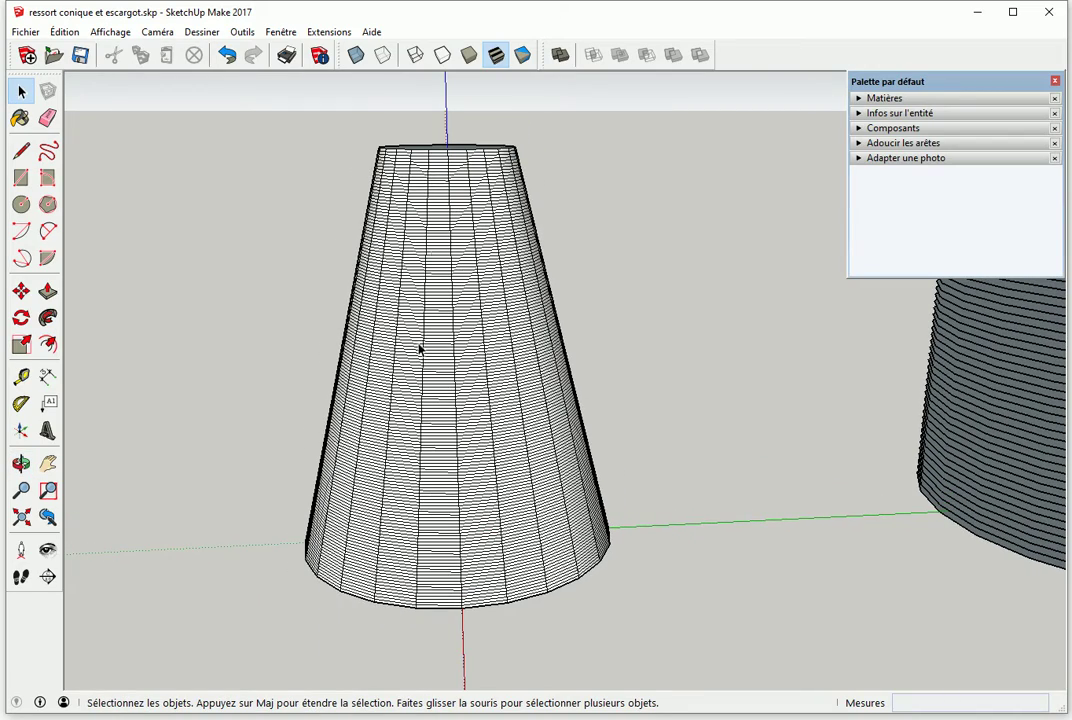
- Delete the cone's left half, then most of the remainder, leaving a thin tapered column
mouse_move(437, 128)
mouse_down()
mouse_move(271, 657)
mouse_move(305, 656)
mouse_up()
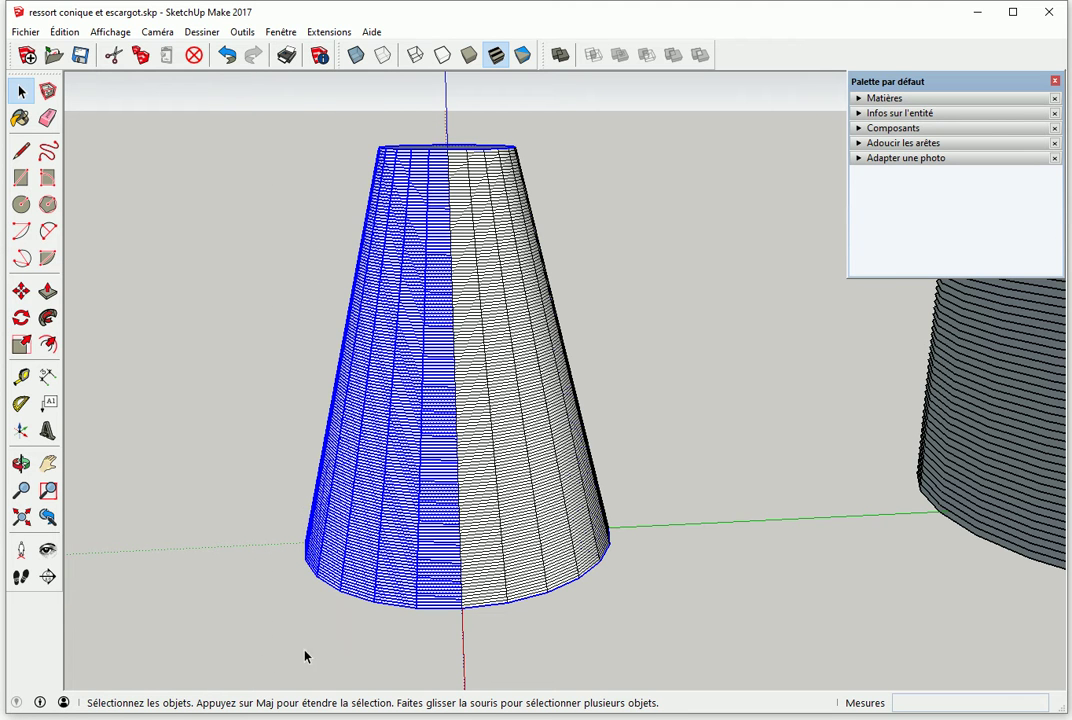
key(Delete)
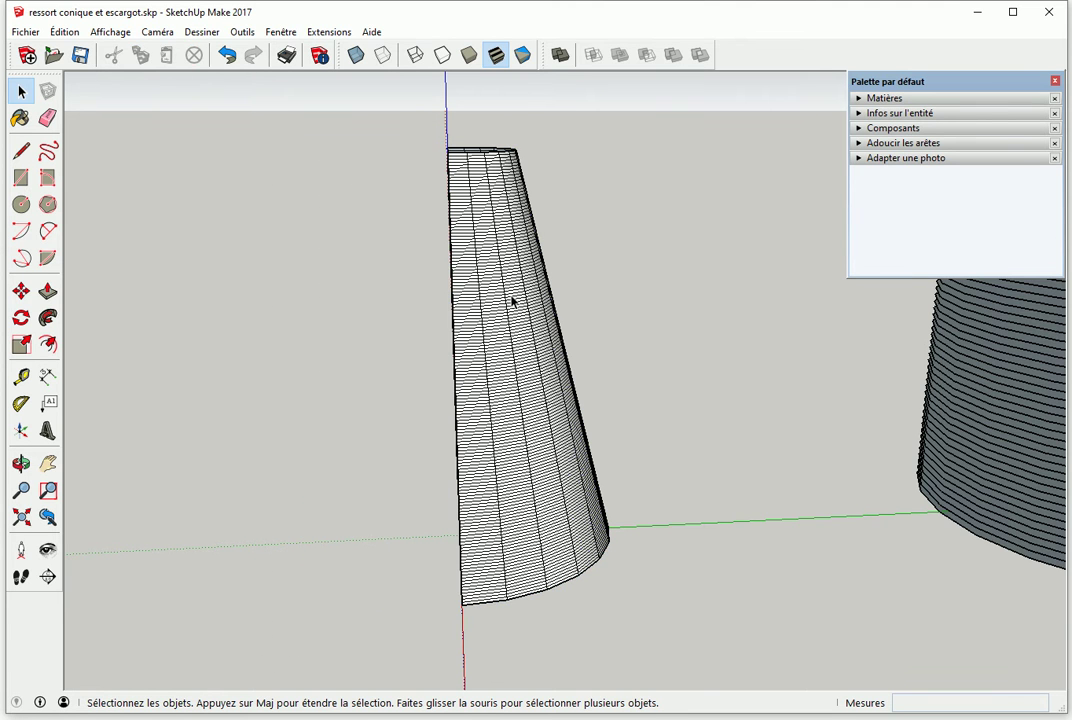
mouse_move(491, 524)
middle_down()
mouse_move(610, 378)
mouse_move(546, 346)
mouse_move(517, 349)
mouse_move(530, 340)
middle_up()
drag(516, 632, 471, 635)
key(Delete)
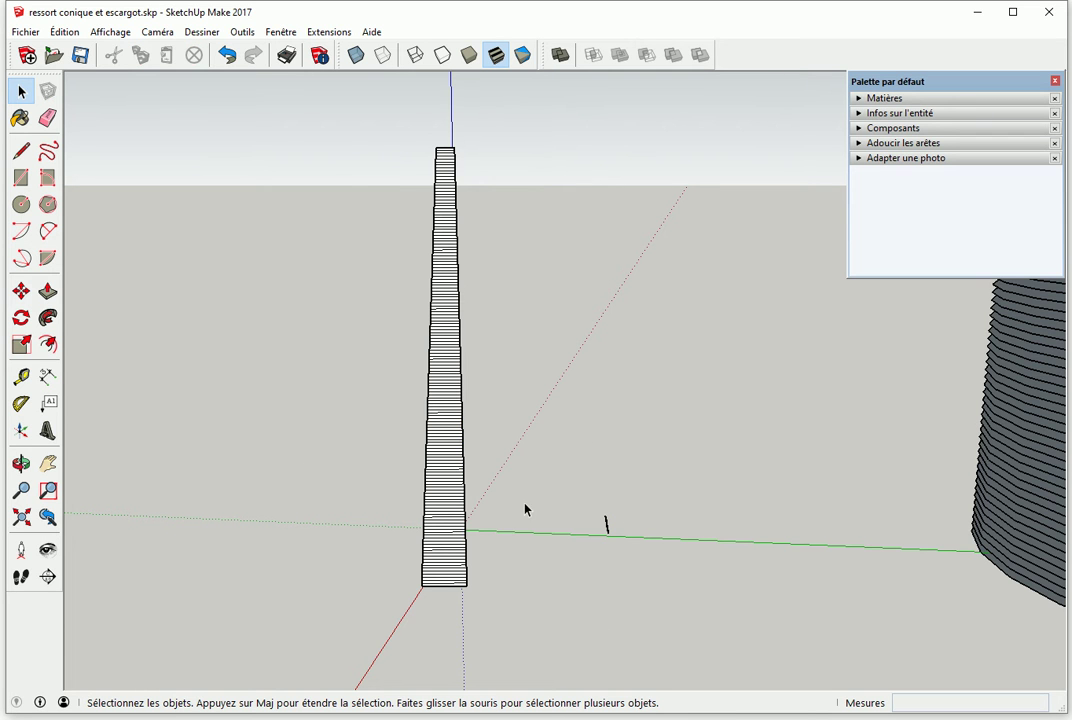
mouse_move(387, 516)
middle_down()
mouse_move(684, 476)
mouse_move(510, 425)
mouse_move(550, 538)
mouse_move(428, 548)
middle_up()
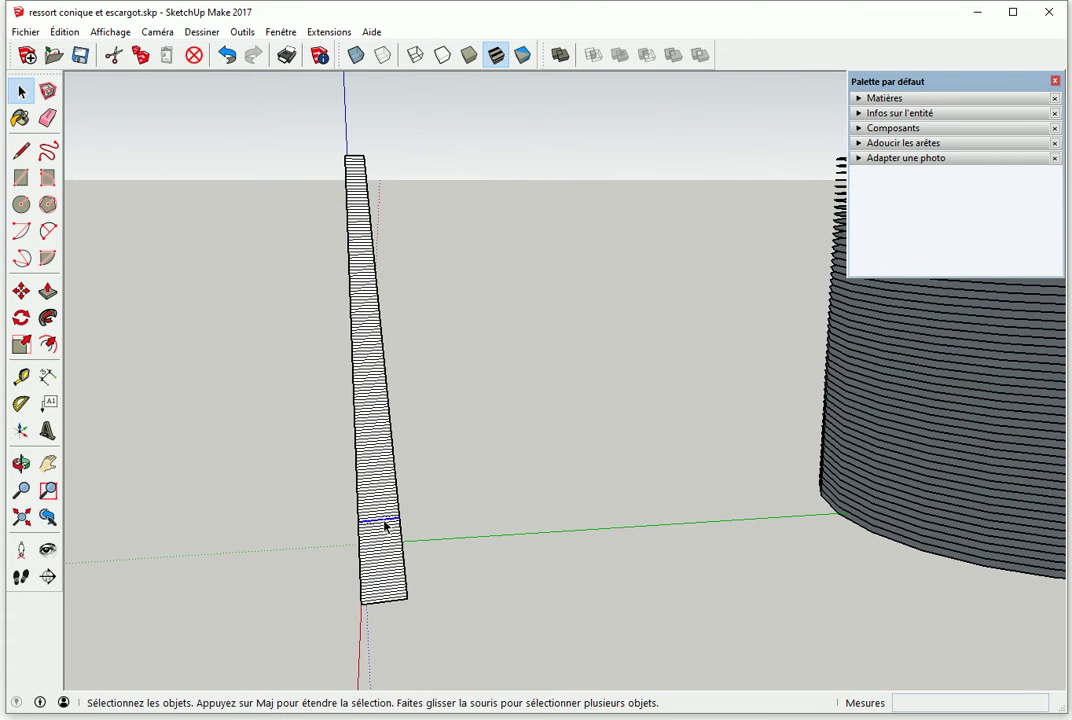
- Make the thin column a group with Créer un groupe and zoom to its lower end
triple_click(385, 522)
right_click(385, 522)
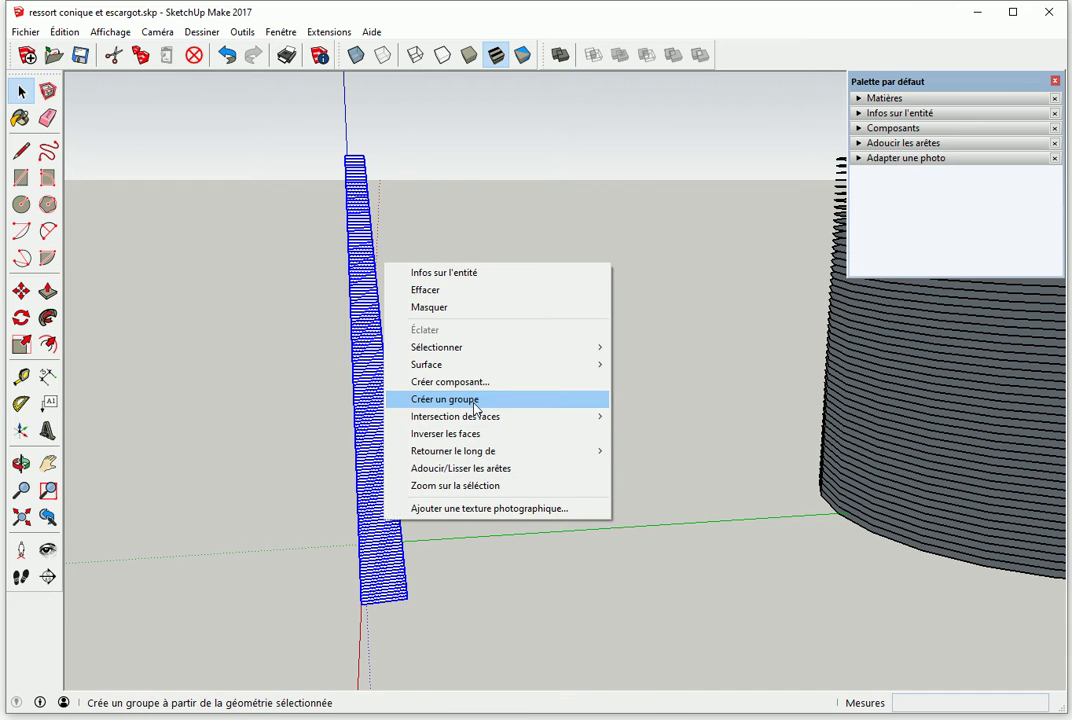
click(474, 400)
click(470, 572)
scroll(407, 590, up, 2)
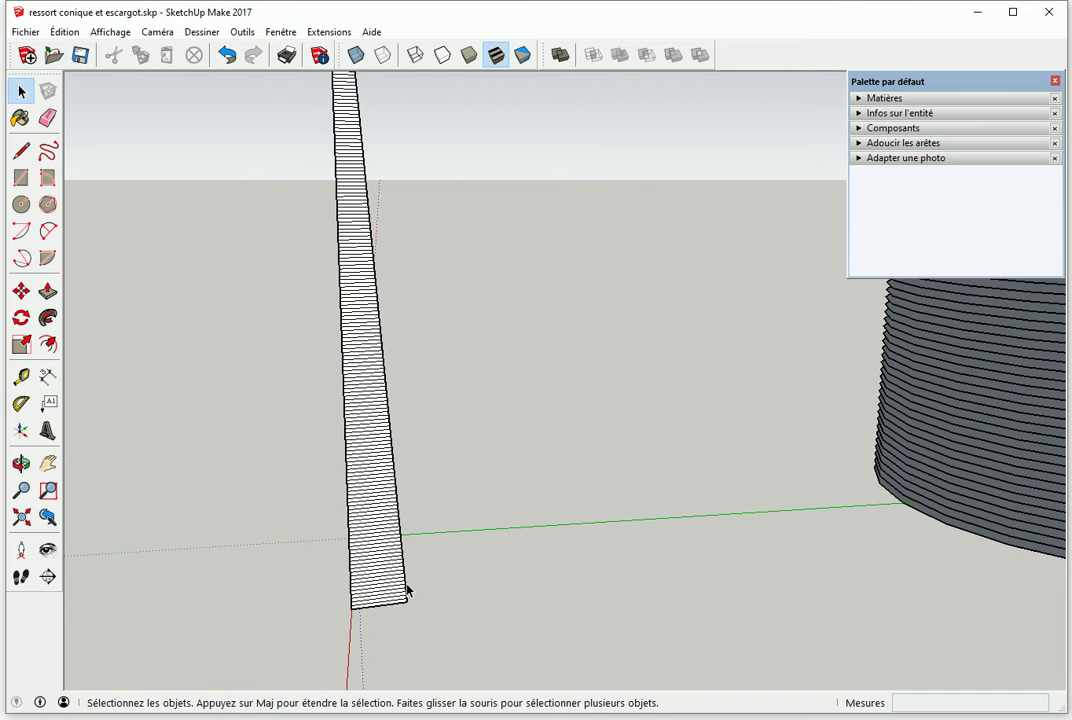
scroll(406, 585, down, 2)
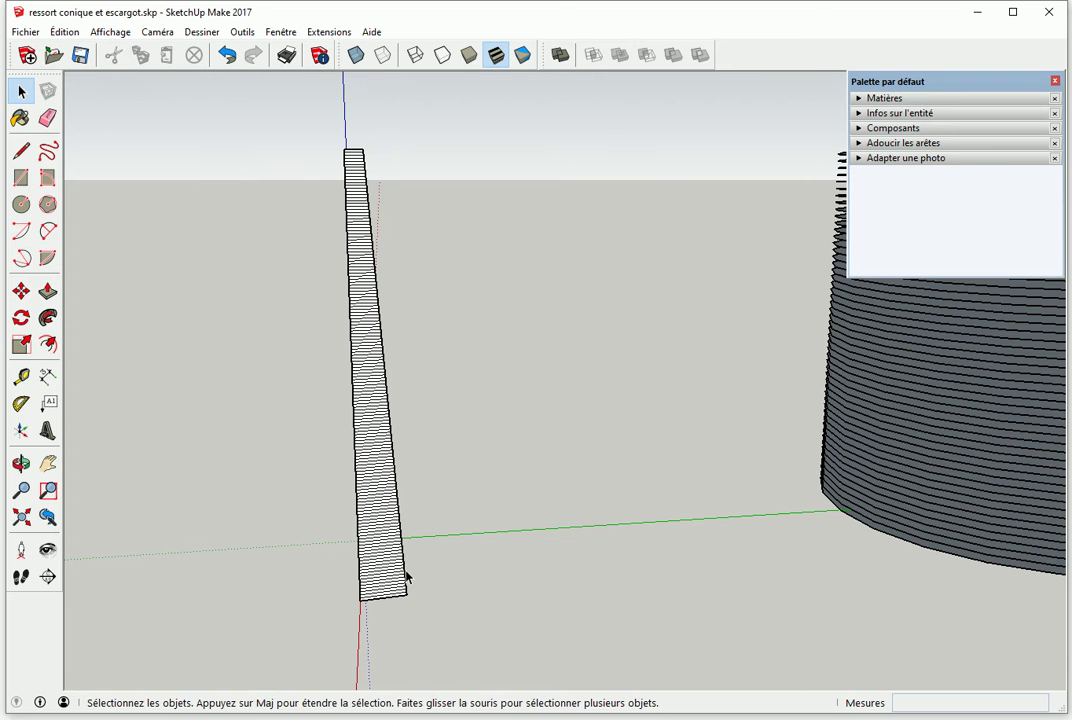
scroll(410, 585, up, 2)
scroll(411, 612, up, 1)
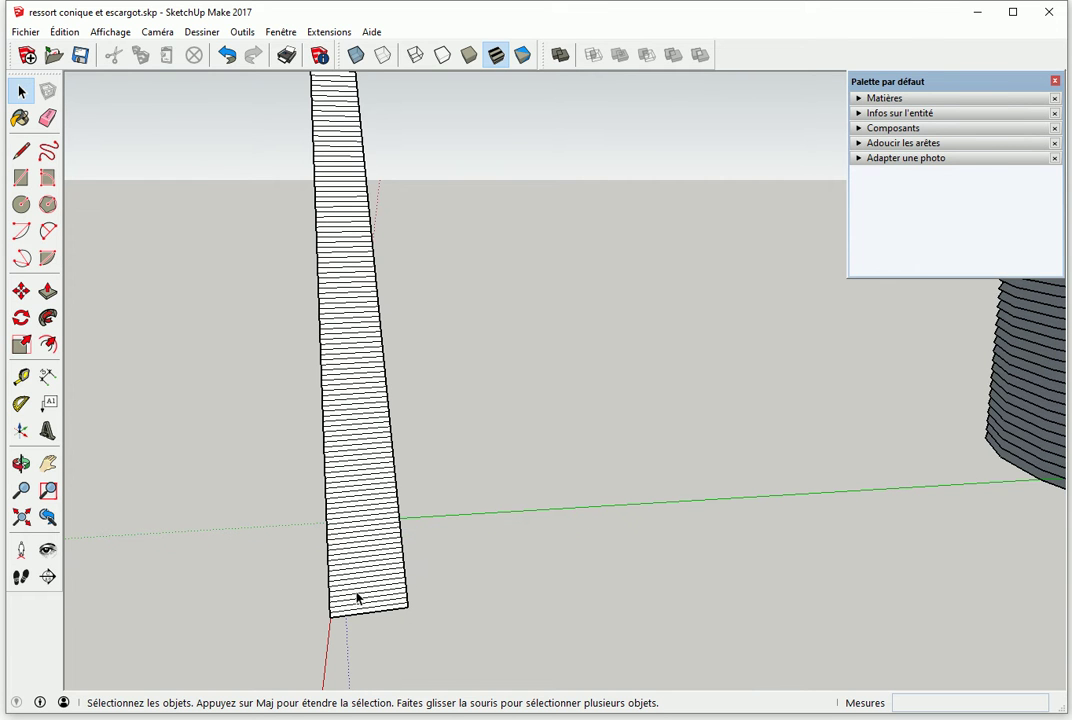
scroll(402, 620, up, 1)
scroll(402, 620, up, 1)
scroll(402, 620, up, 1)
scroll(398, 616, up, 1)
scroll(400, 614, up, 1)
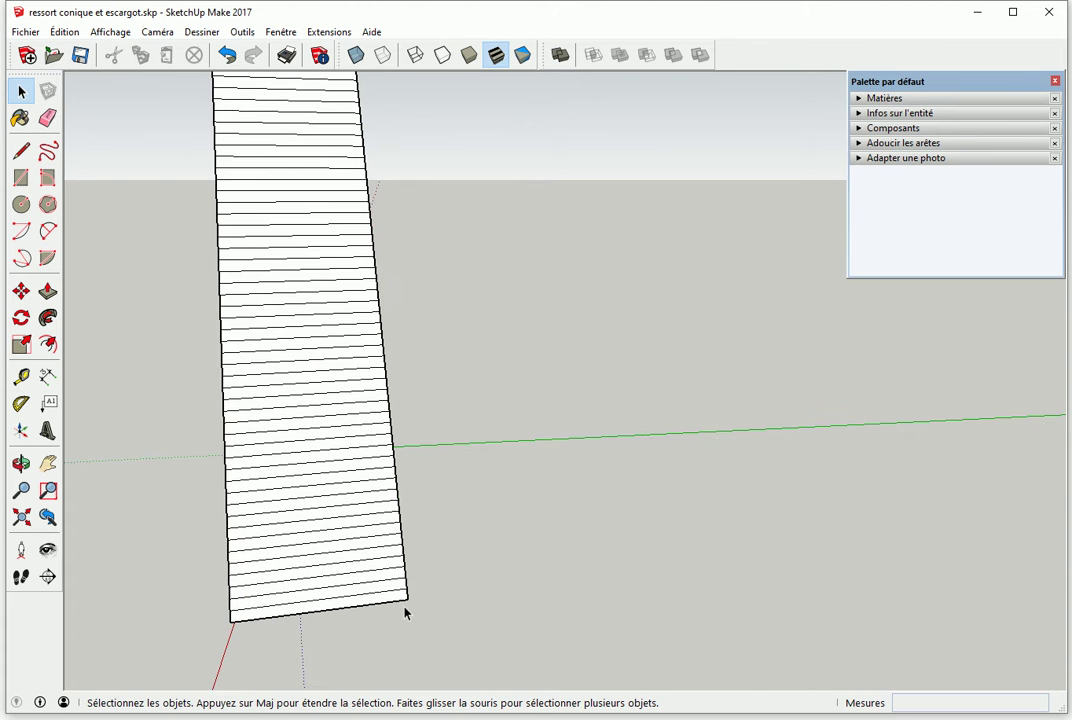
scroll(407, 613, up, 1)
scroll(416, 608, up, 1)
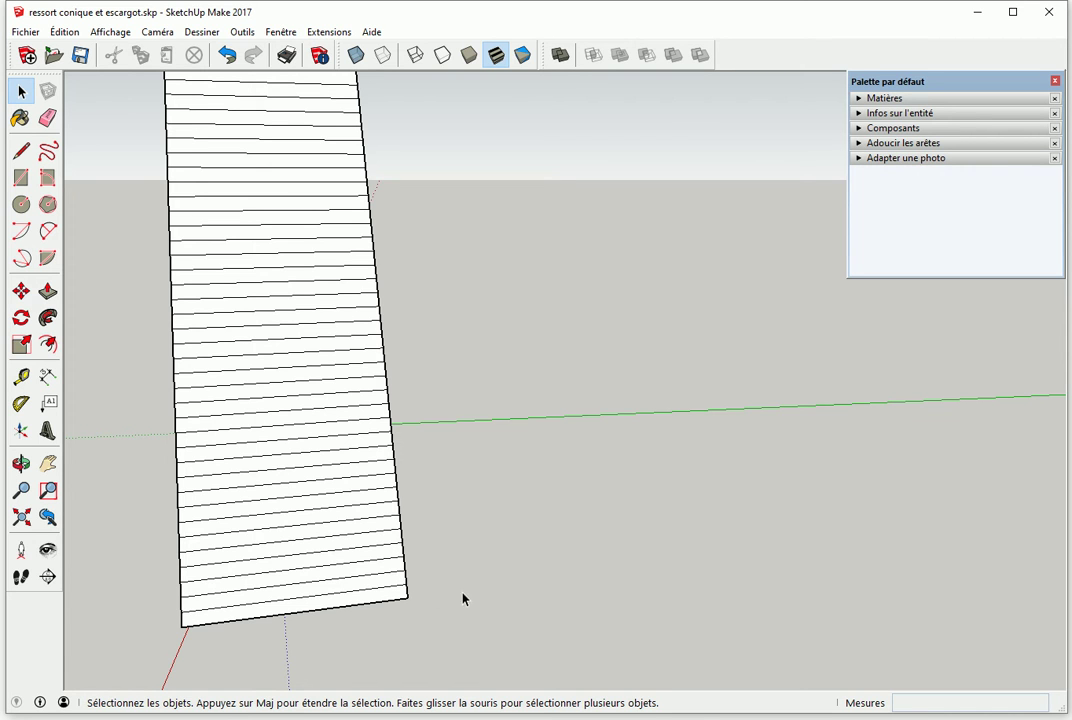
- Draw a short edge downward from the column's bottom-right corner
key(l)
click(406, 584)
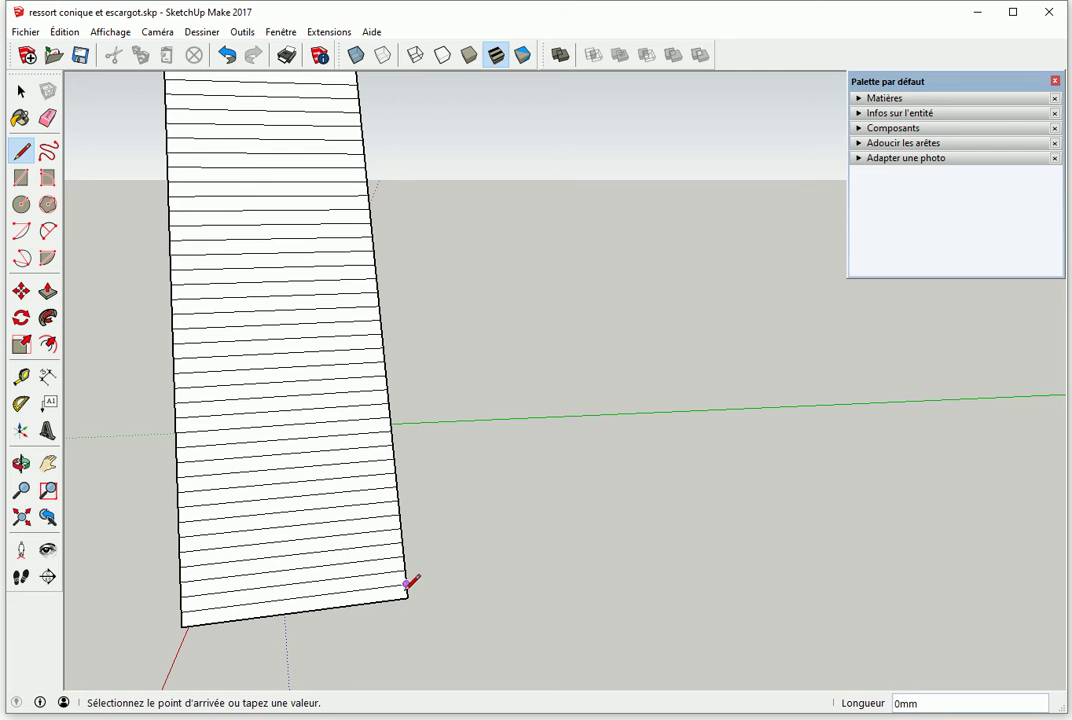
click(409, 626)
key(space)
- Select the column group and orbit sideways around it
middle_drag(341, 596, 397, 565)
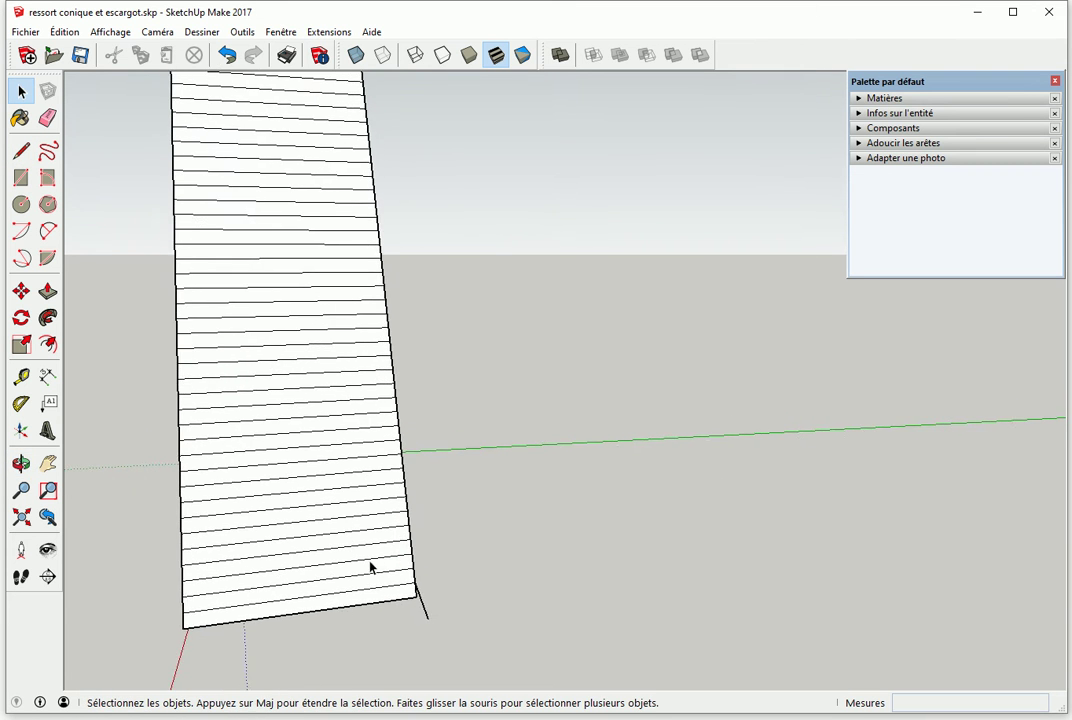
scroll(376, 567, down, 2)
scroll(335, 548, down, 2)
click(316, 470)
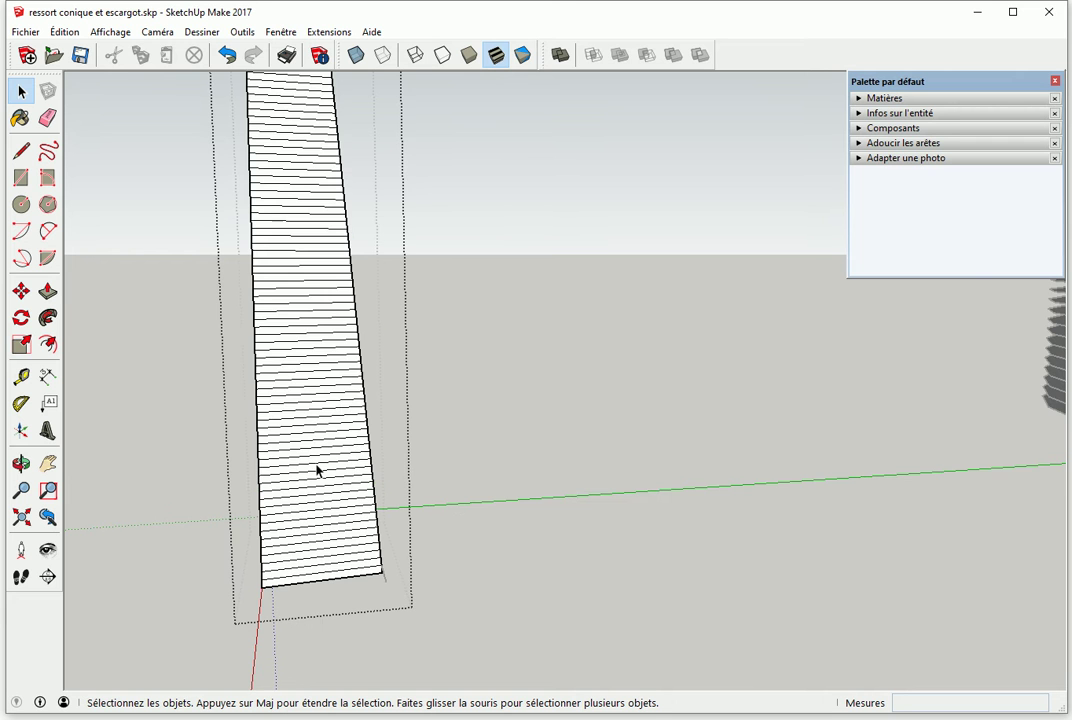
mouse_move(318, 471)
middle_down()
mouse_move(318, 481)
mouse_move(332, 448)
mouse_move(351, 484)
mouse_move(293, 320)
middle_up()
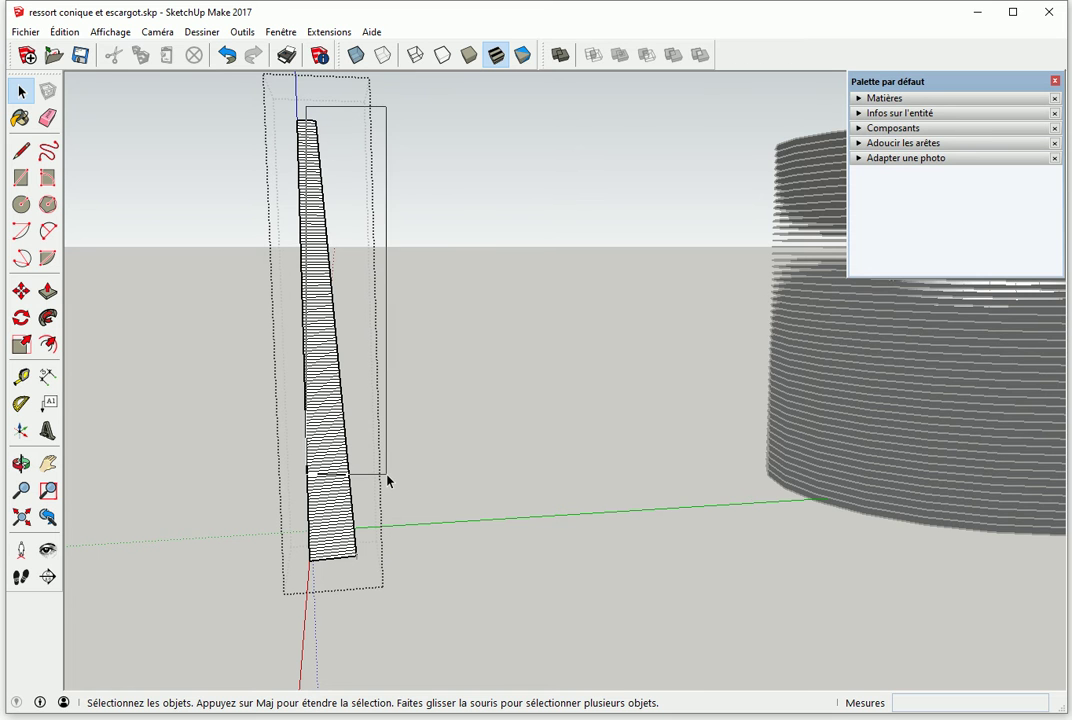
- Open the column group for editing and window-select its long slanted right edge
click(415, 437)
mouse_move(415, 437)
middle_down()
mouse_move(366, 433)
mouse_move(288, 155)
middle_up()
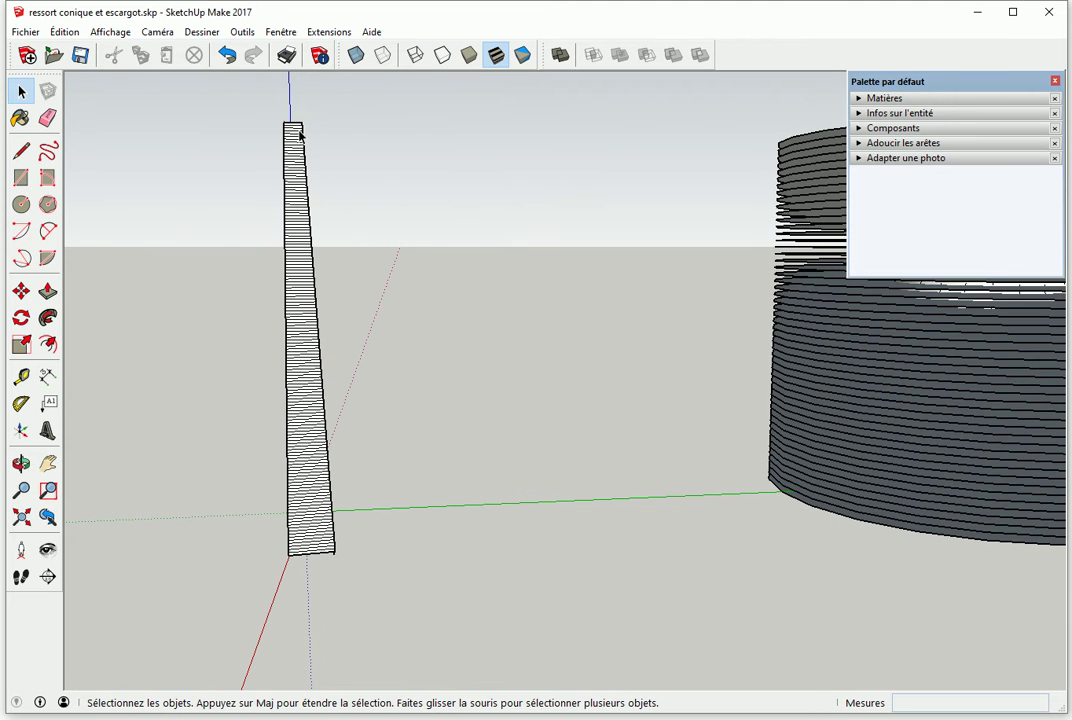
double_click(293, 142)
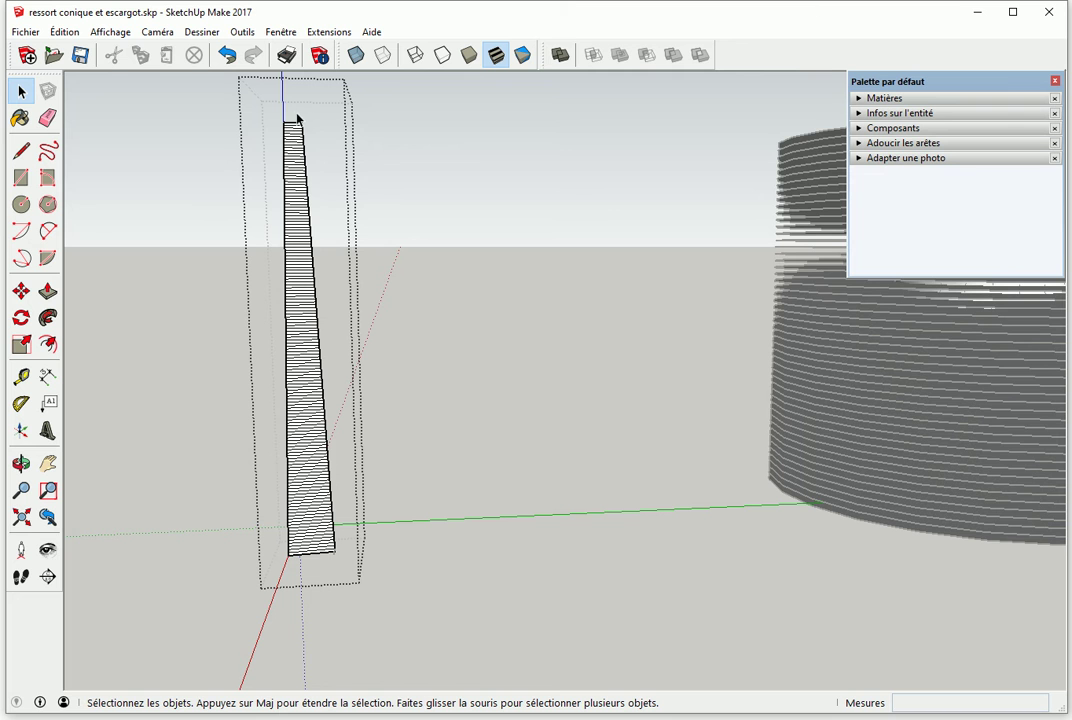
drag(303, 130, 340, 578)
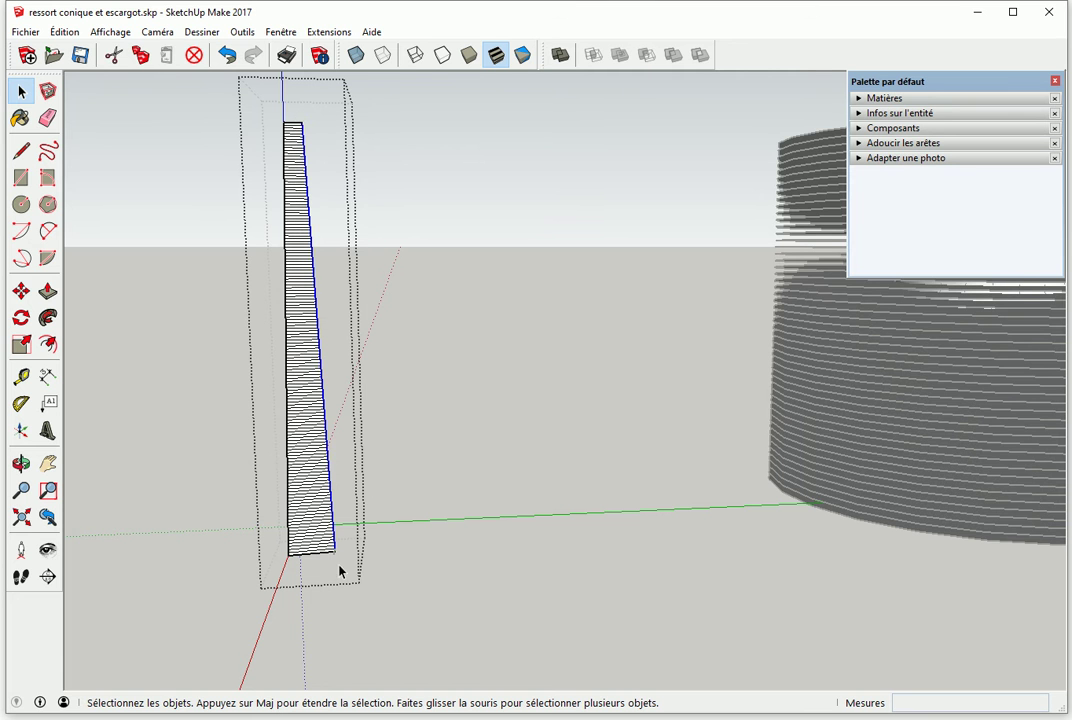
- Zoom in on the column's lower corner and activate the Move tool (M)
scroll(363, 484, up, 2)
scroll(318, 507, up, 1)
scroll(318, 507, up, 2)
scroll(330, 500, up, 2)
scroll(328, 497, up, 1)
scroll(331, 470, up, 1)
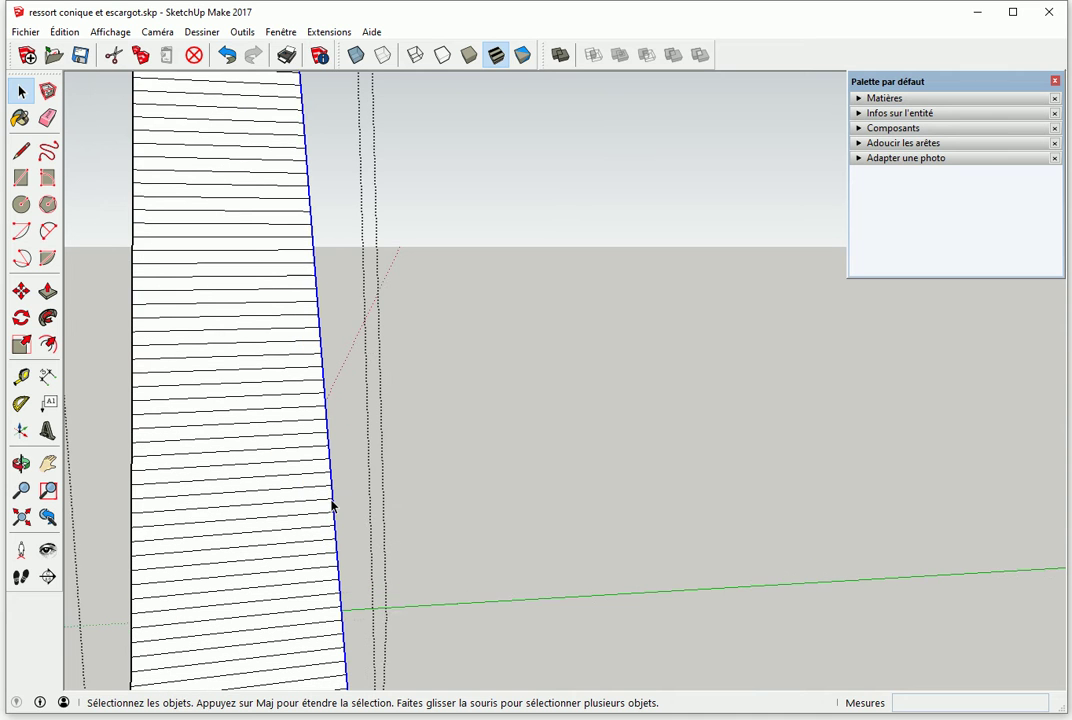
scroll(331, 490, up, 1)
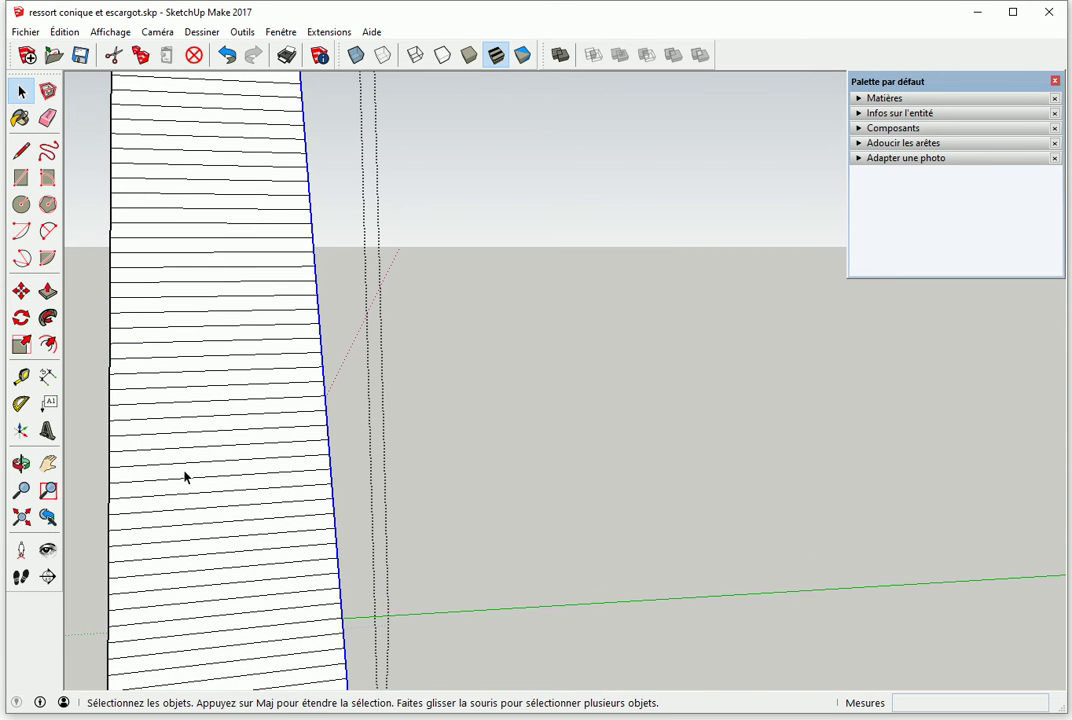
scroll(300, 530, down, 2)
scroll(350, 563, down, 1)
scroll(348, 450, down, 1)
key(m)
scroll(370, 467, up, 1)
scroll(376, 510, up, 1)
scroll(354, 505, up, 1)
scroll(354, 529, up, 1)
- Shift the column's bottom-right corner along its slanted outer edge
click(340, 547)
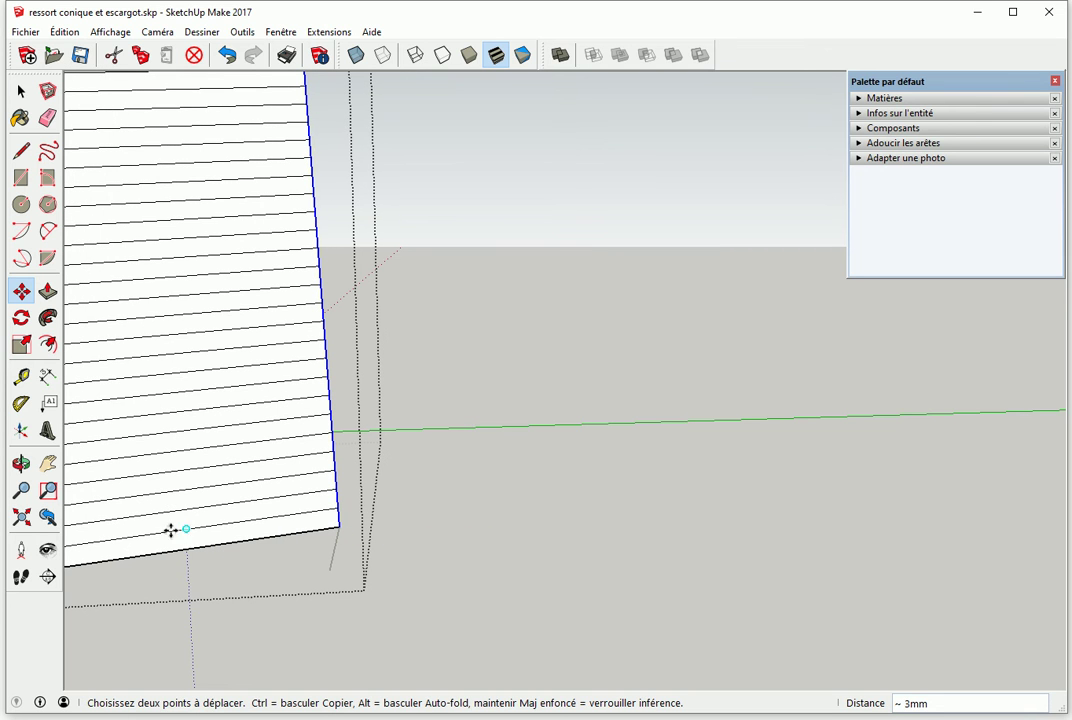
key(space)
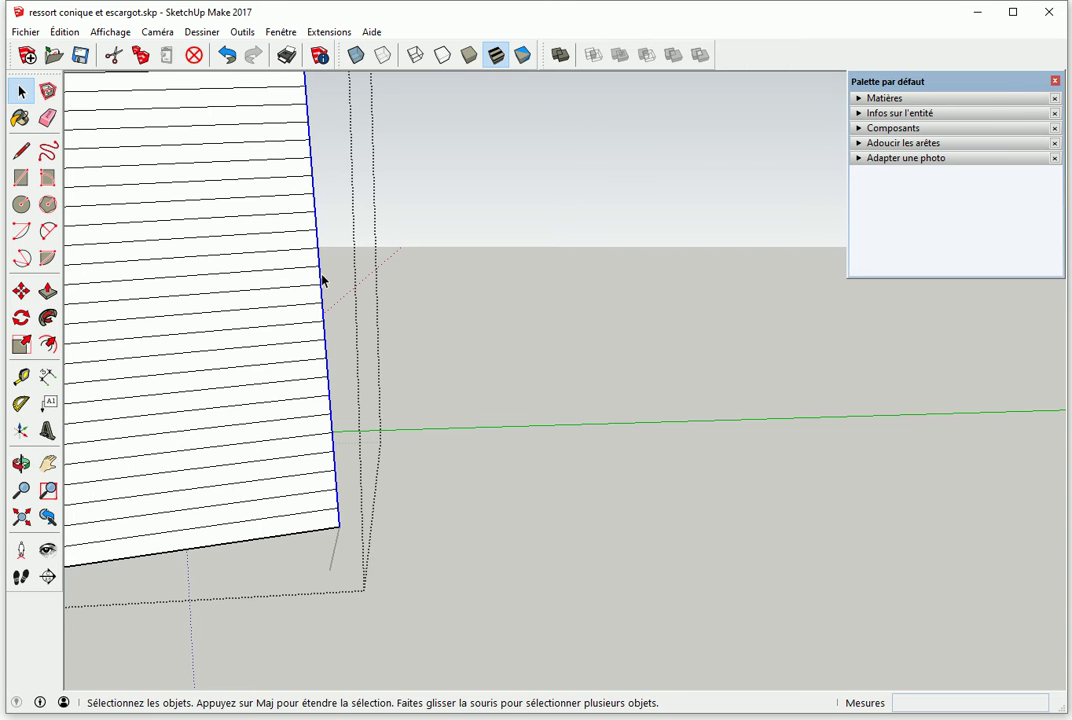
scroll(299, 357, down, 3)
scroll(263, 414, down, 1)
mouse_move(246, 407)
middle_down()
mouse_move(371, 418)
mouse_move(375, 449)
mouse_move(358, 449)
middle_up()
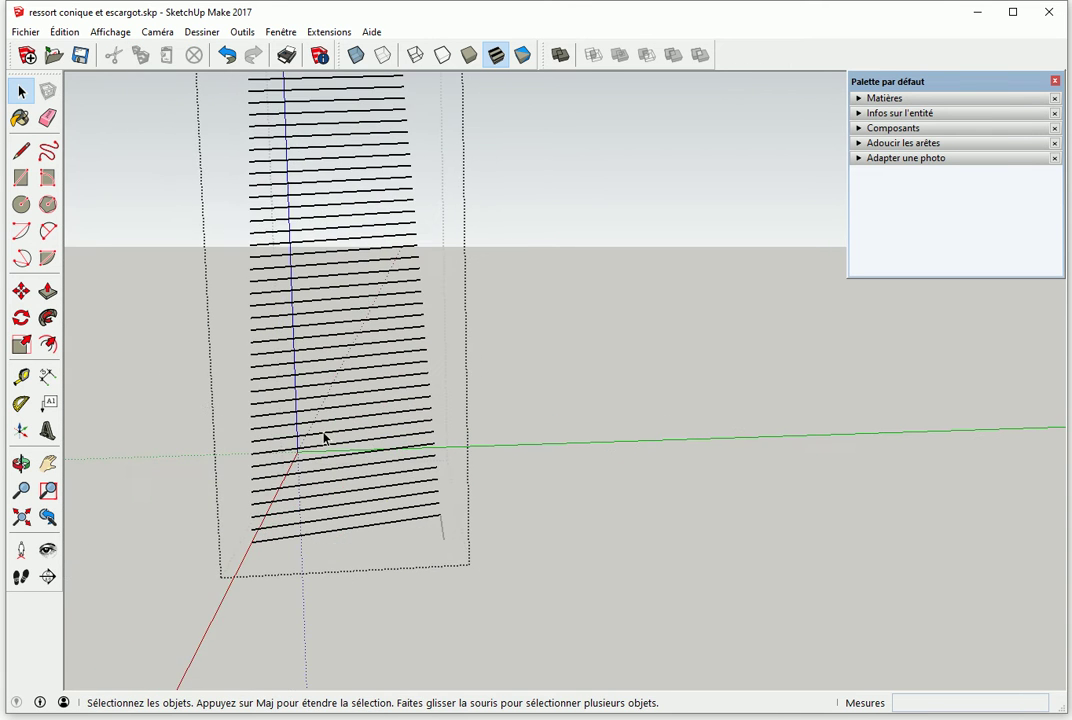
scroll(362, 398, down, 1)
scroll(352, 404, down, 1)
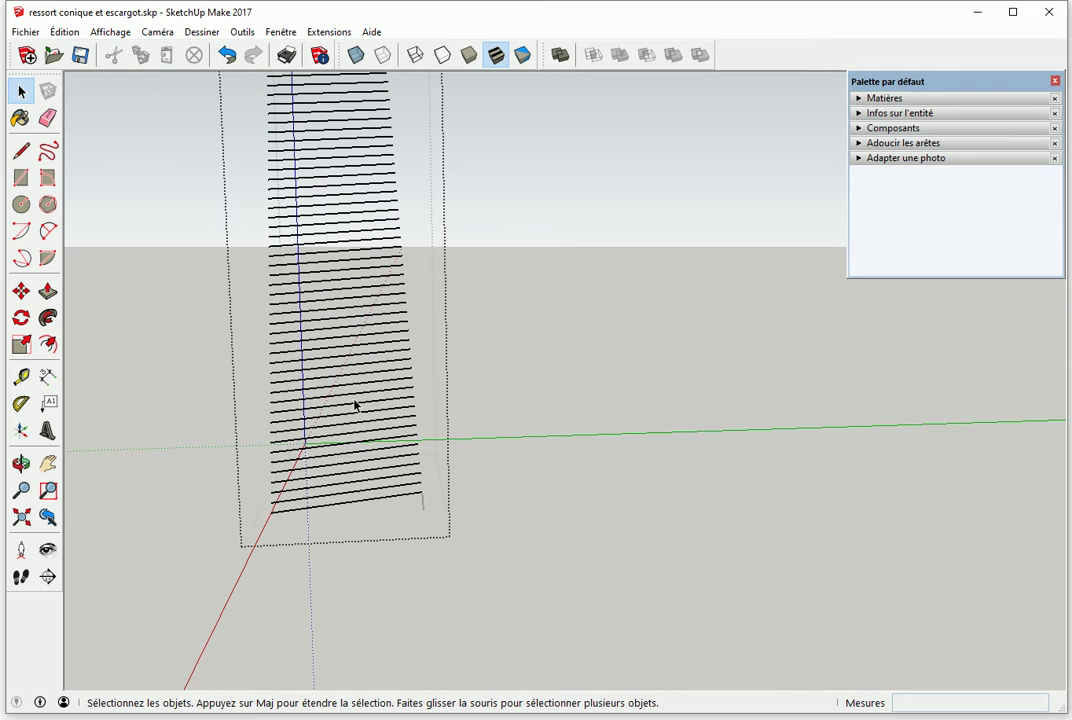
- Exit group editing, then select the narrow coil group and open its context menu
click(502, 413)
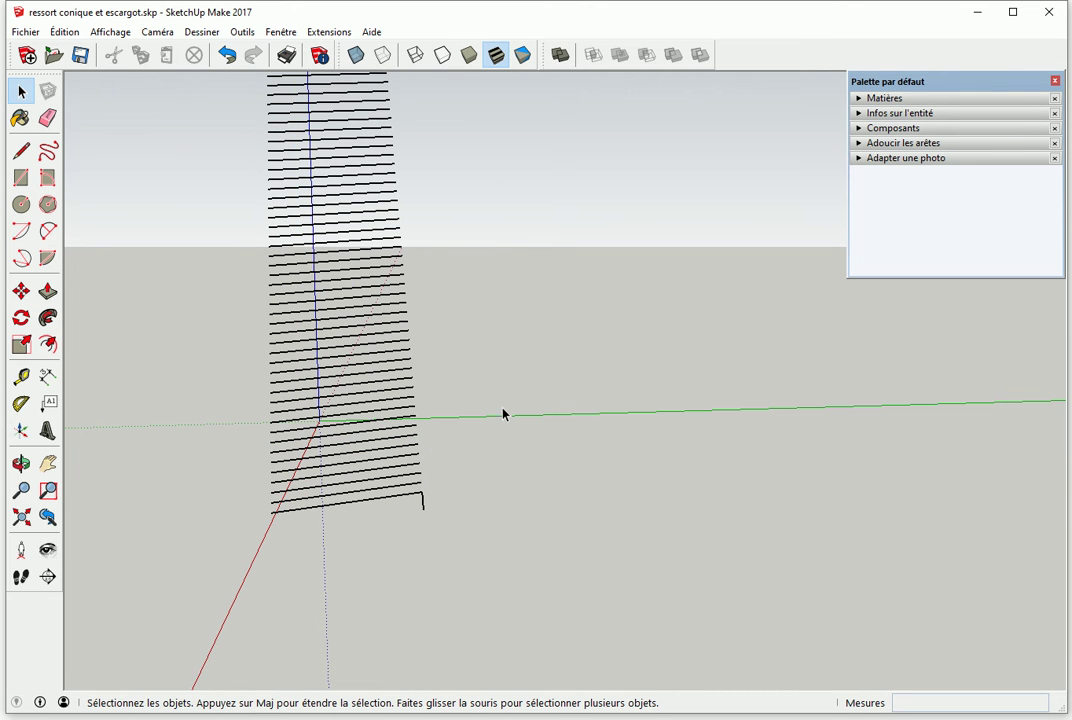
click(422, 503)
mouse_move(388, 436)
middle_down()
mouse_move(371, 421)
mouse_move(405, 418)
mouse_move(426, 507)
middle_up()
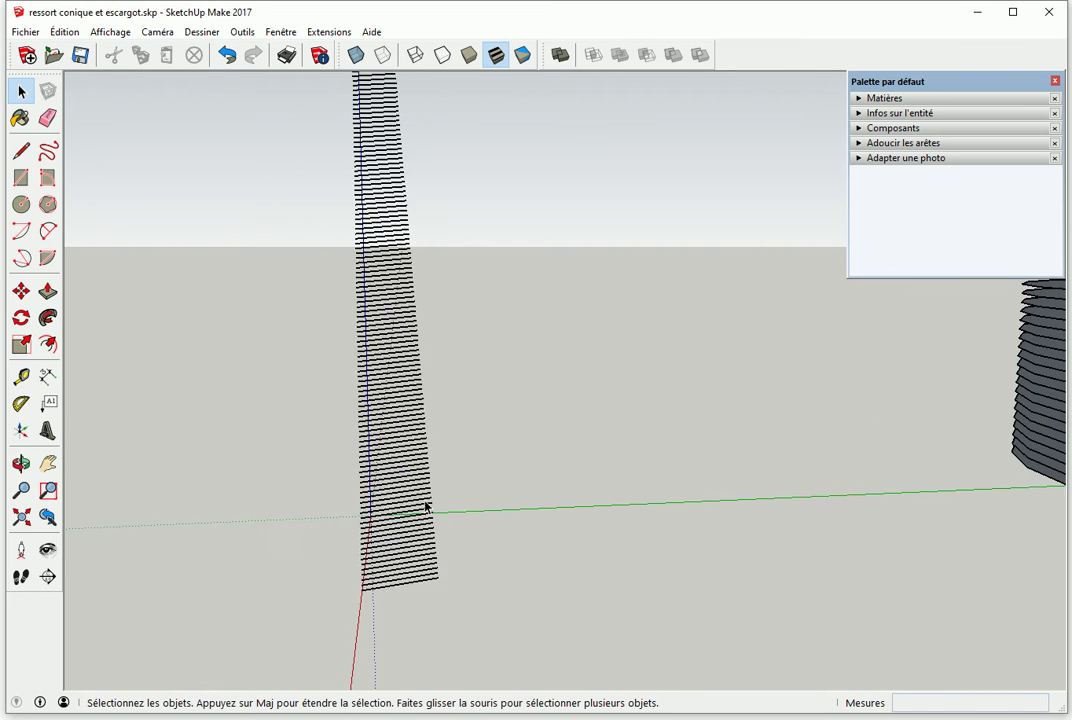
click(394, 433)
right_click(394, 433)
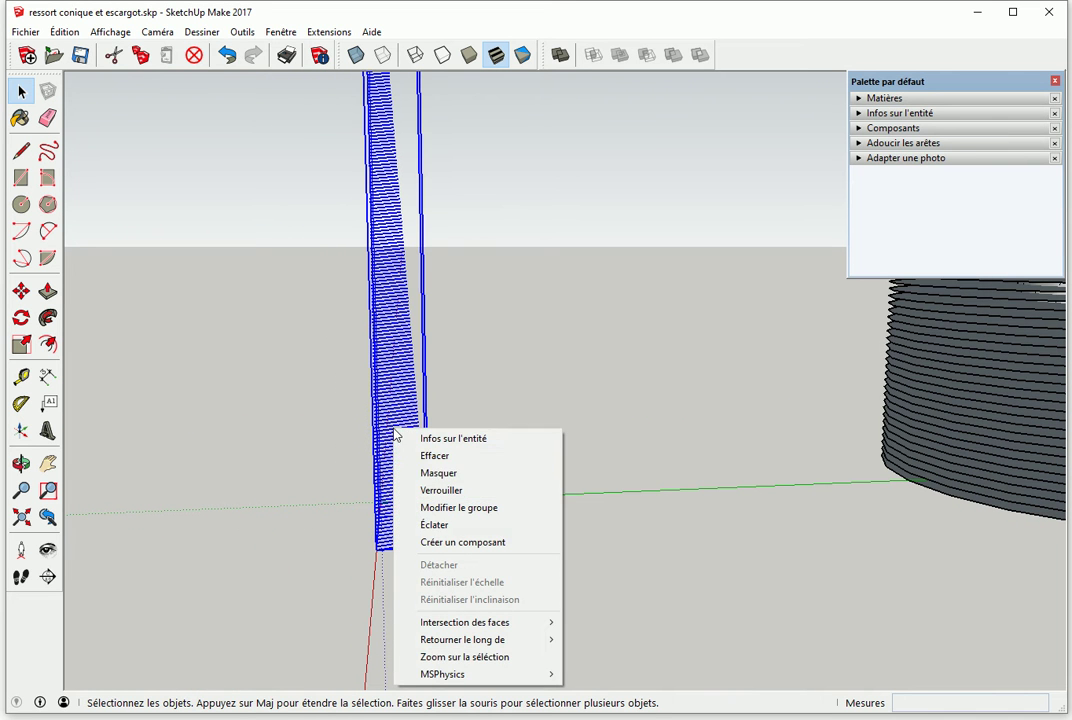
- Explode the coil strip group and start a rotate-copy centred on the model origin
click(459, 526)
mouse_move(467, 459)
middle_down()
mouse_move(390, 407)
mouse_move(349, 419)
mouse_move(476, 440)
middle_up()
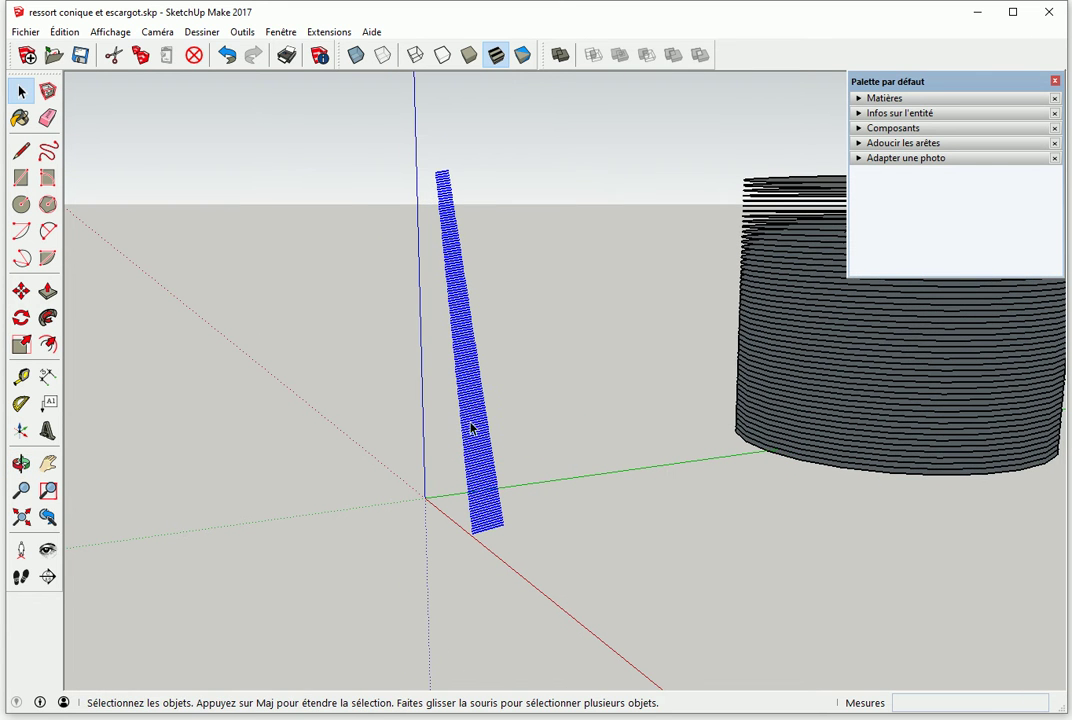
click(21, 318)
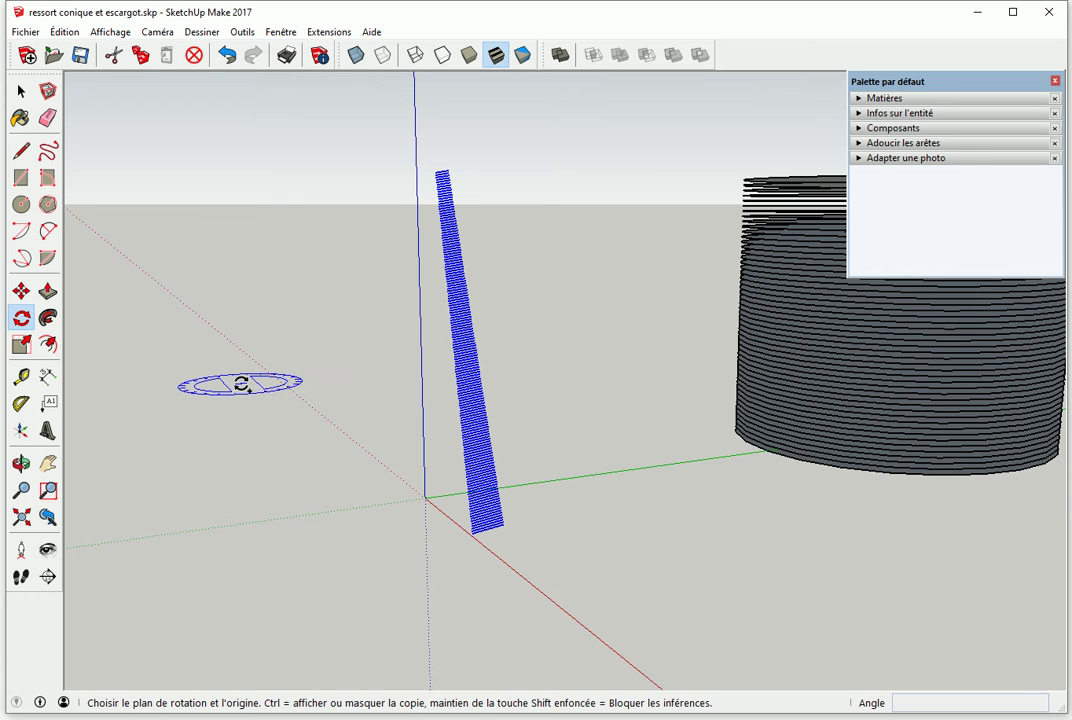
click(425, 498)
scroll(445, 538, up, 1)
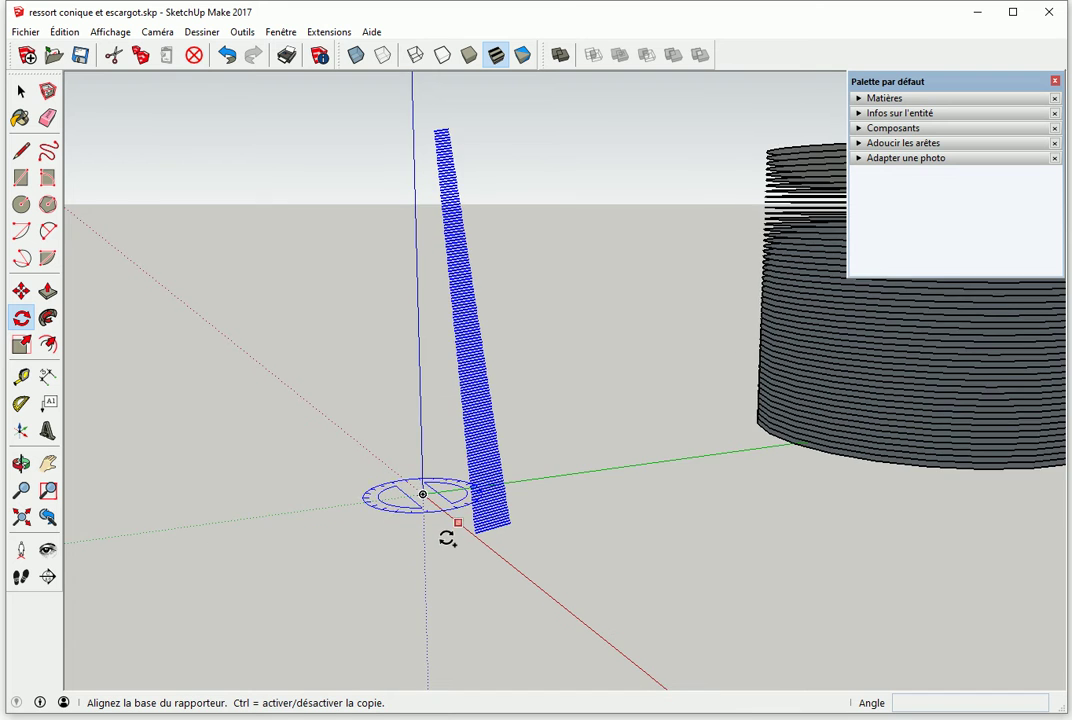
scroll(445, 538, up, 2)
scroll(502, 537, up, 1)
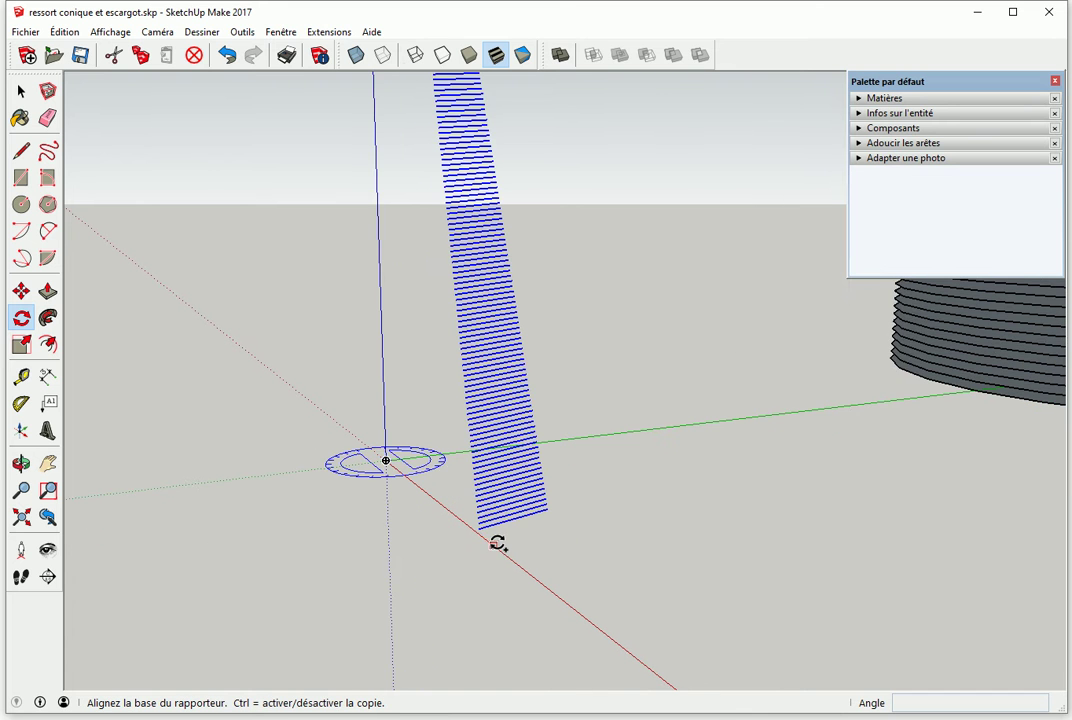
scroll(490, 535, up, 1)
- Rotate-copy the strip 15° and array it *23 around the vertical axis
click(477, 527)
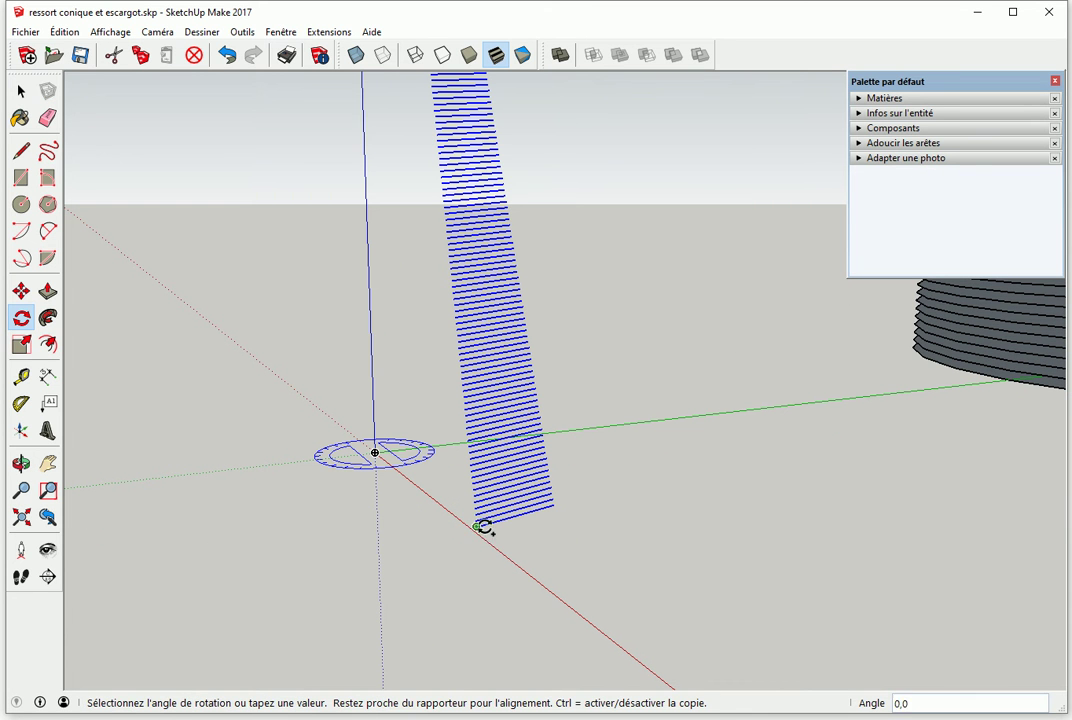
click(552, 508)
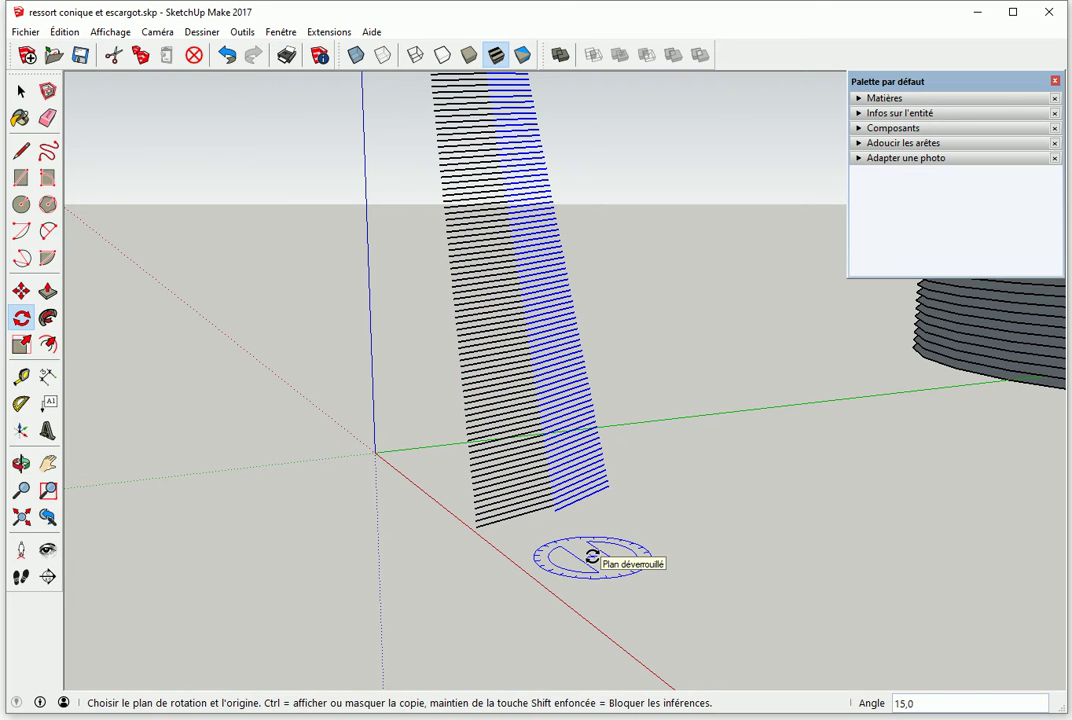
text(*23)
key(Return)
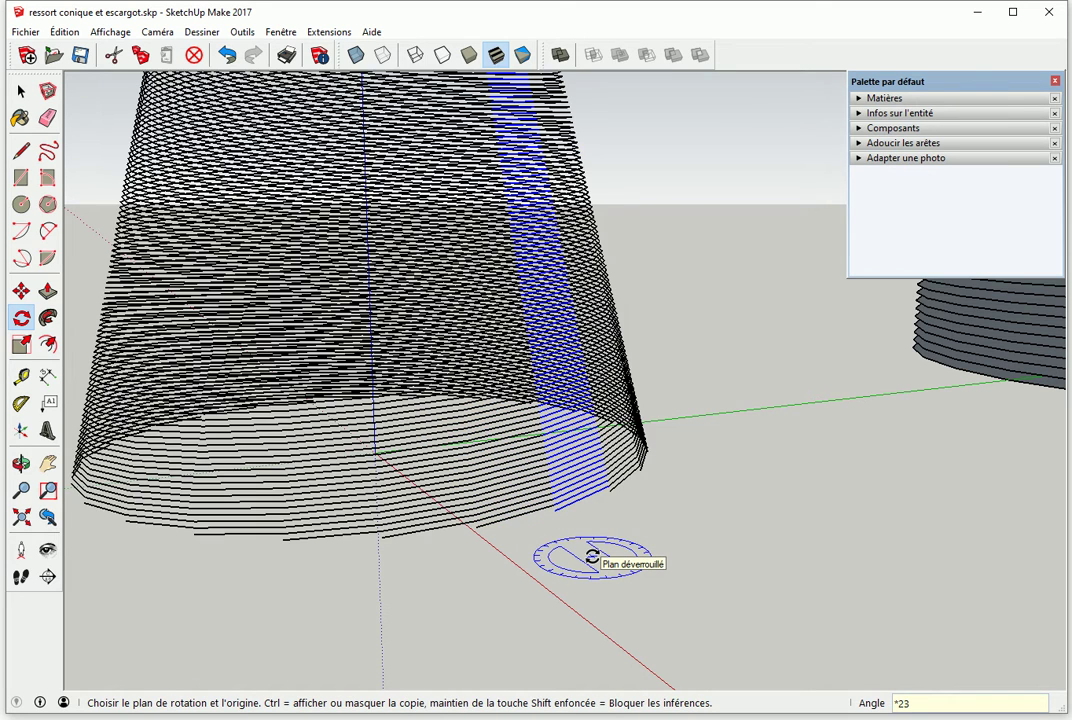
mouse_move(588, 555)
middle_down()
mouse_move(569, 538)
mouse_move(548, 562)
mouse_move(498, 581)
mouse_move(493, 563)
middle_up()
key(space)
click(534, 584)
- Delete the cone of coil lines, keeping only the black conical spiral
click(489, 556)
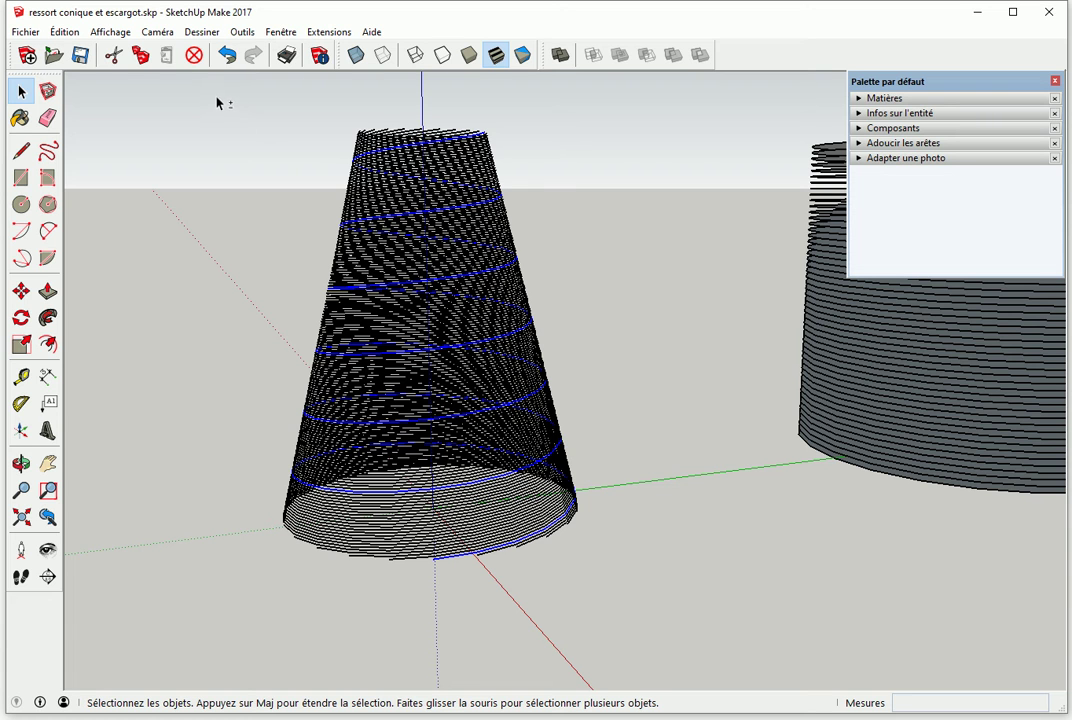
mouse_move(198, 101)
shift+mouse_down()
mouse_move(651, 577)
mouse_move(652, 630)
shift+mouse_up()
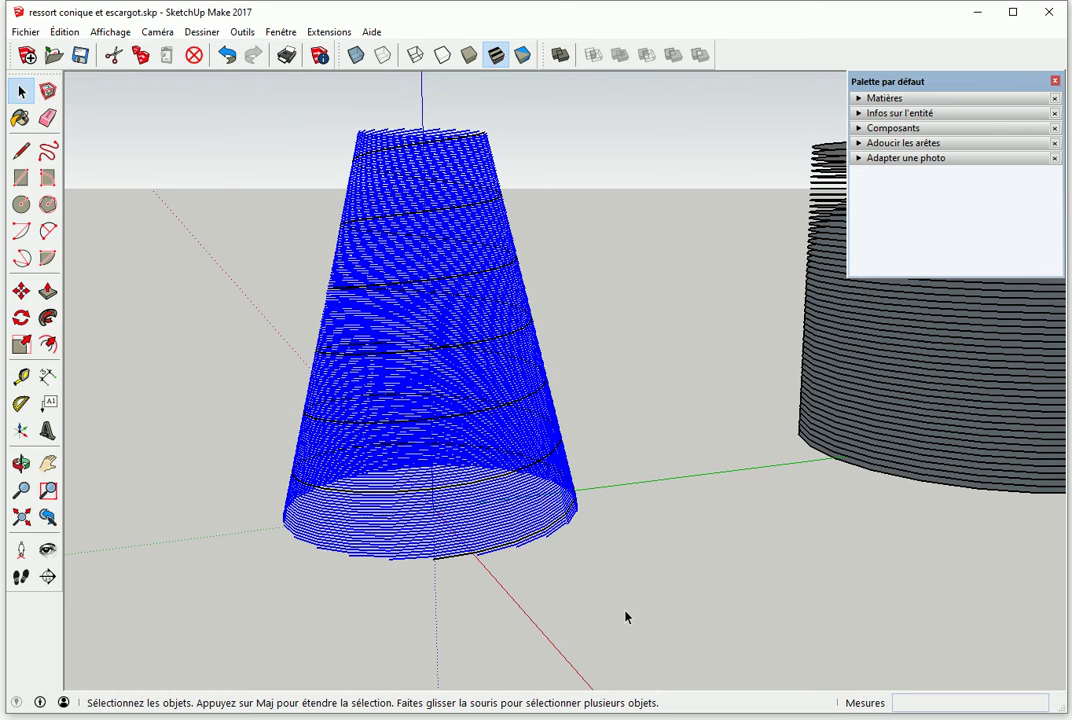
key(Delete)
mouse_move(476, 381)
middle_down()
mouse_move(294, 414)
mouse_move(366, 378)
mouse_move(414, 390)
mouse_move(415, 413)
middle_up()
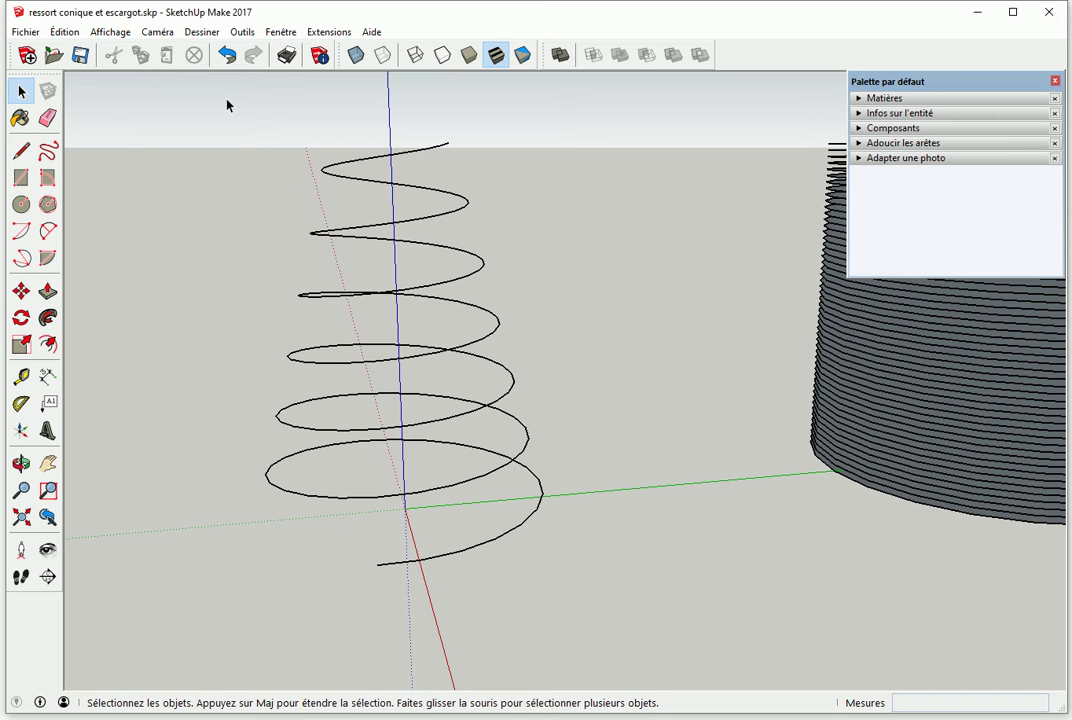
- Rotate the whole spiral 15° about the origin with the Rotate tool (Q)
drag(247, 187, 574, 617)
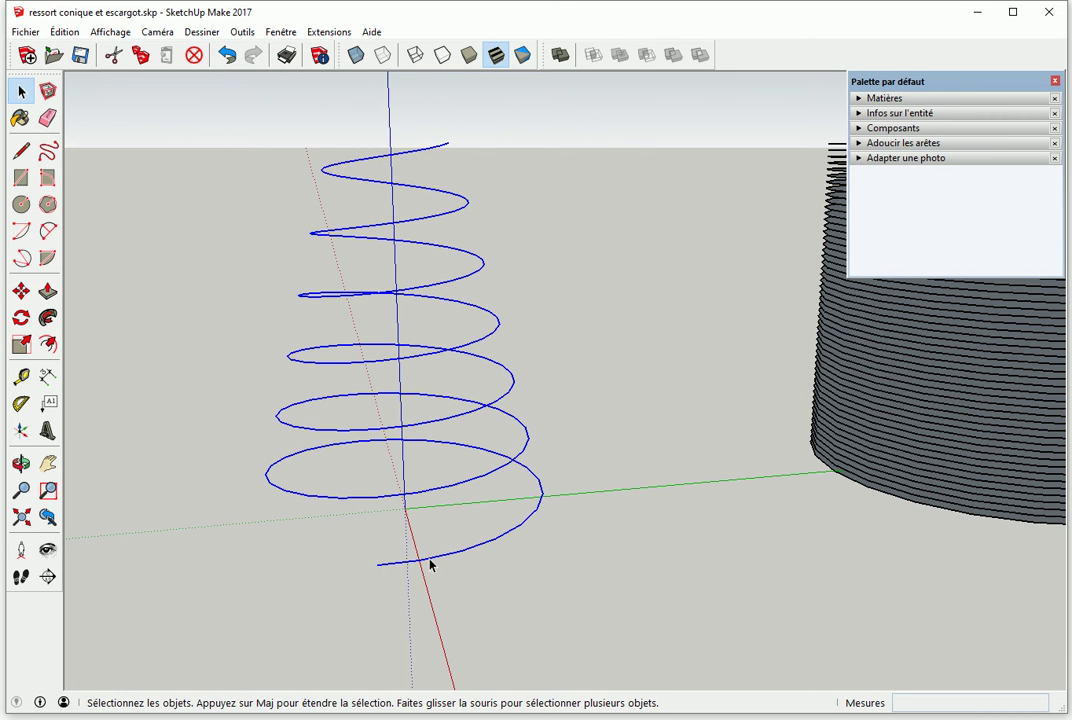
mouse_move(455, 571)
middle_down()
mouse_move(412, 543)
mouse_move(347, 531)
middle_up()
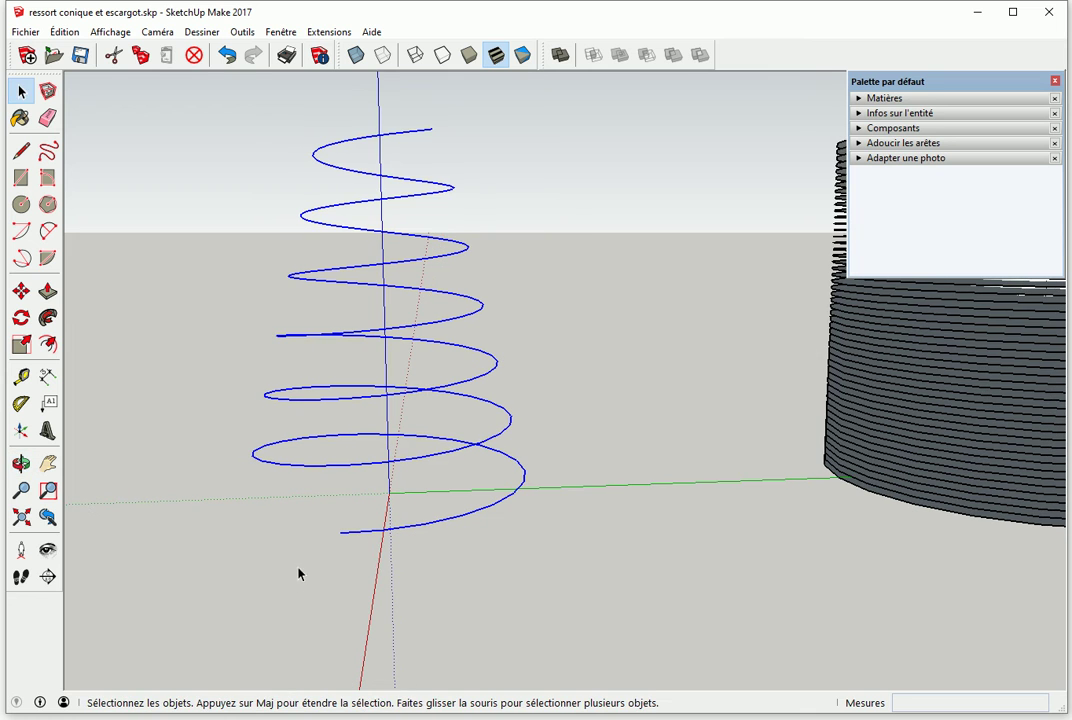
key(q)
click(389, 493)
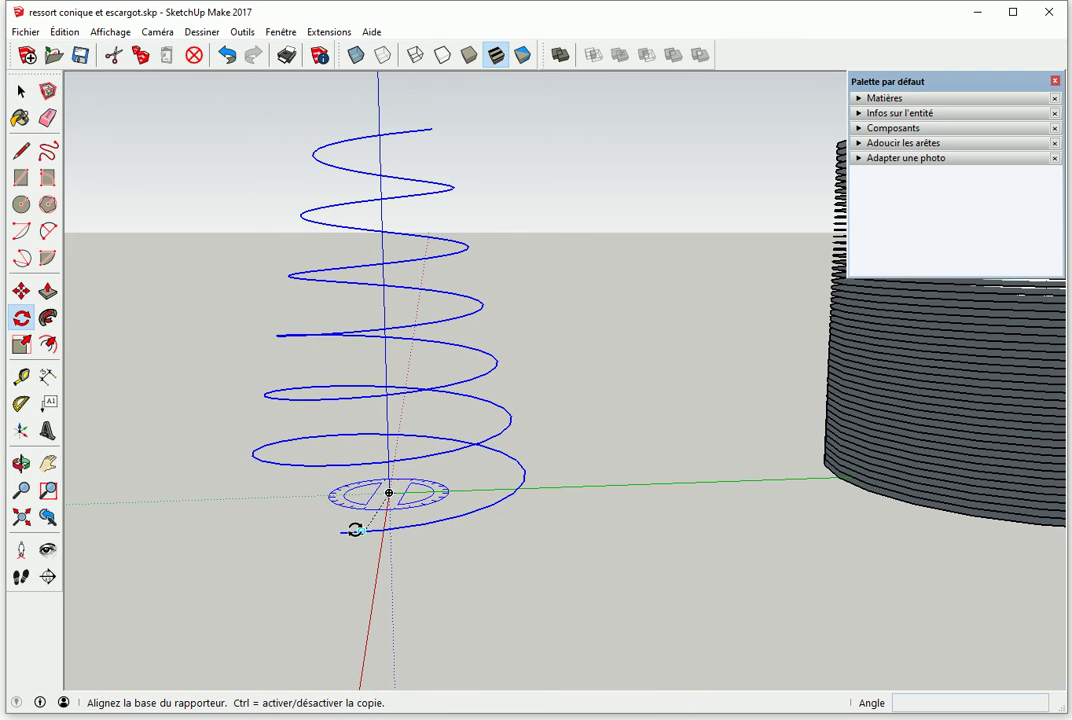
click(337, 534)
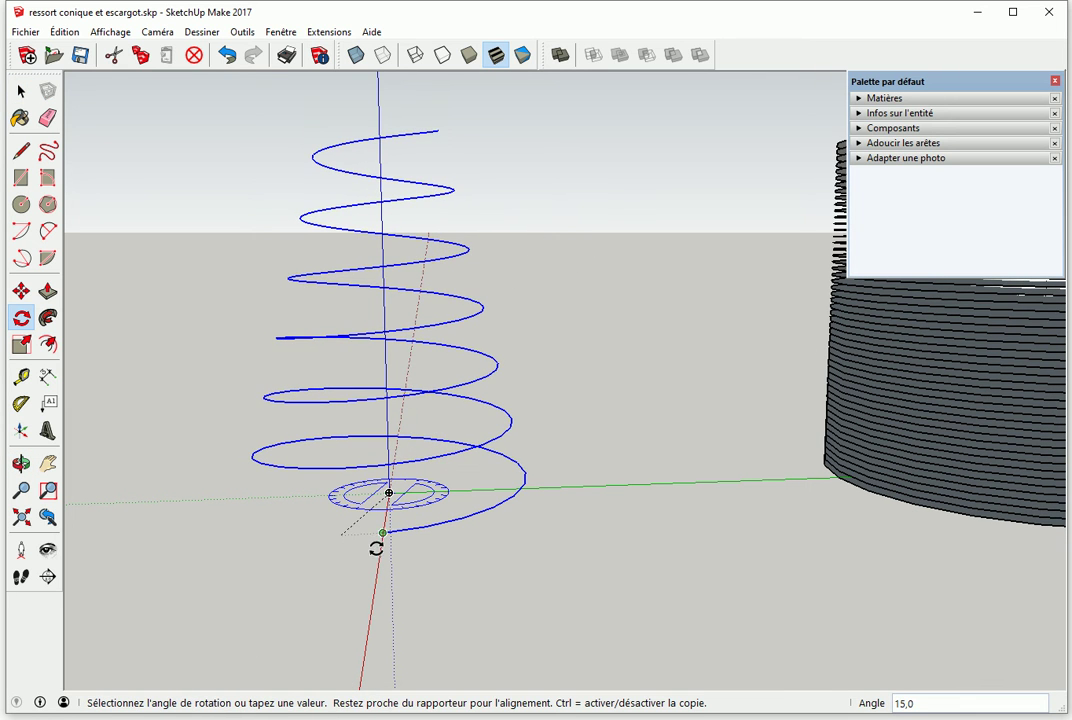
click(381, 549)
key(space)
click(516, 580)
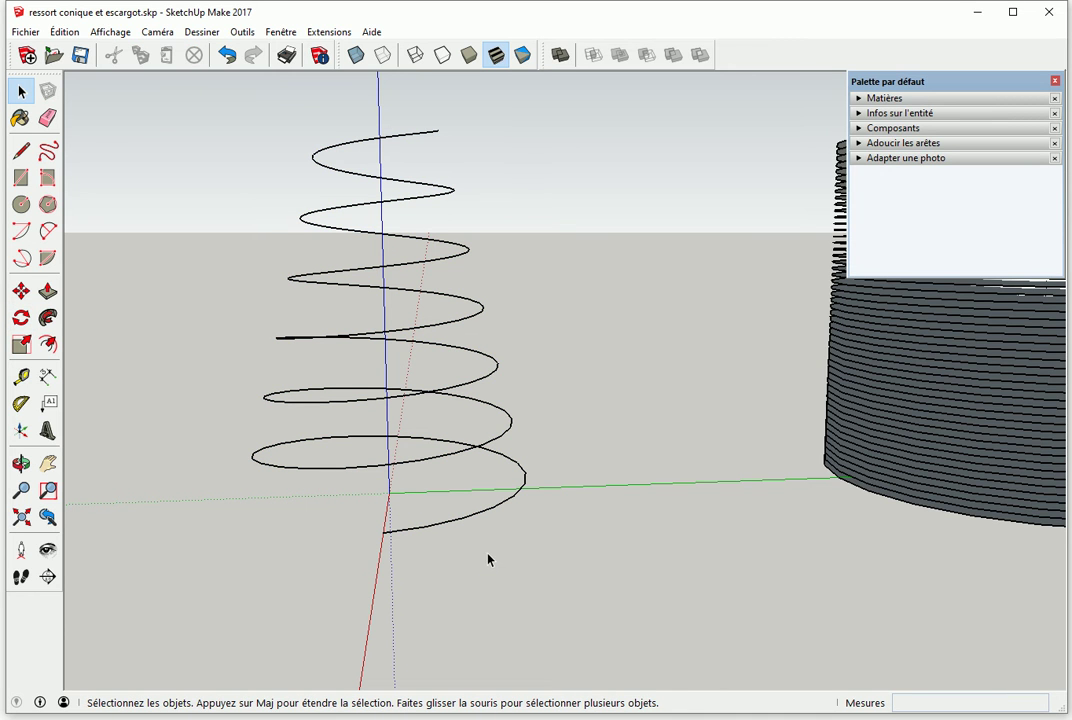
- Group the cylinder's bottom ring face together with its edges via Créer un groupe
mouse_move(526, 549)
middle_down()
mouse_move(389, 419)
mouse_move(510, 375)
middle_up()
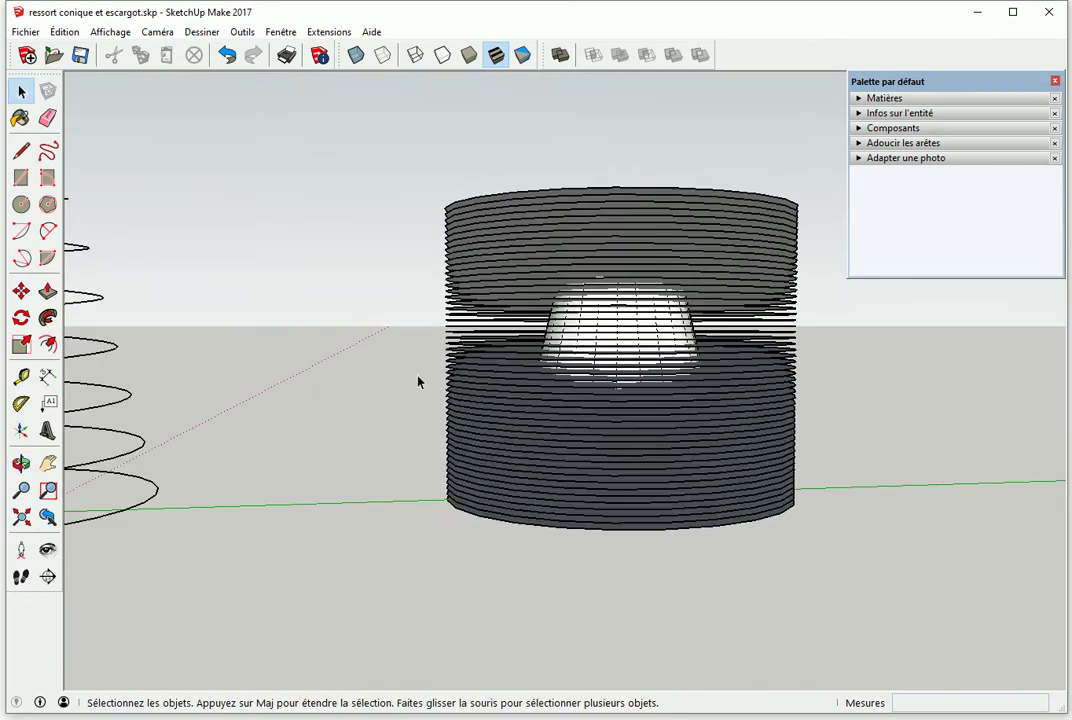
click(476, 488)
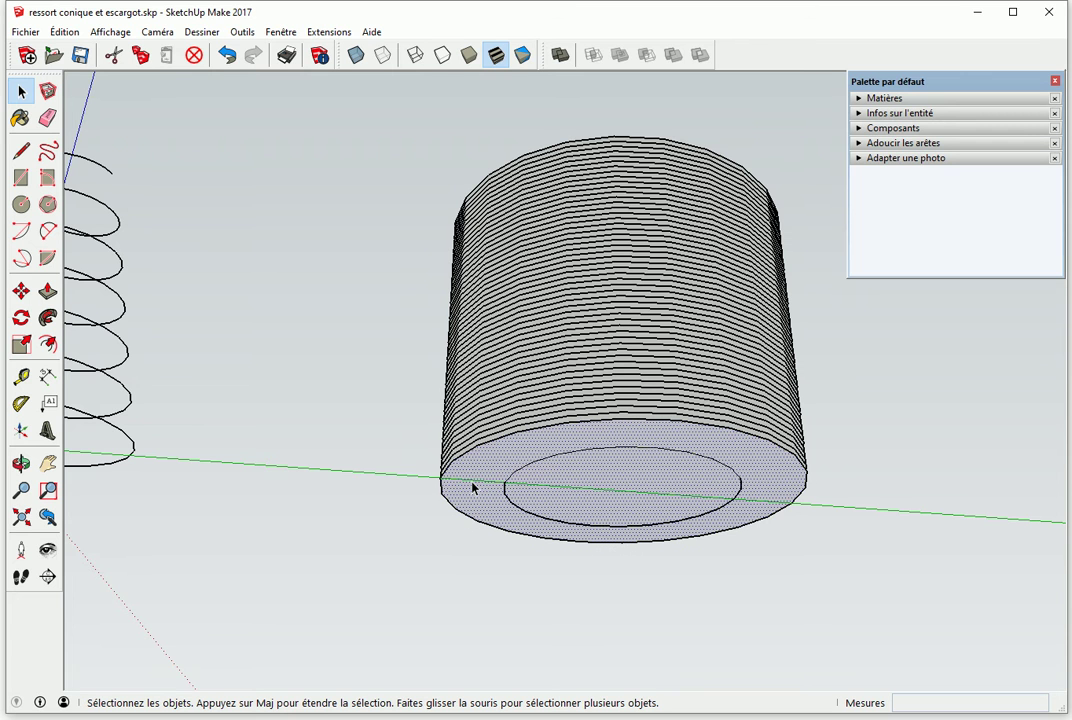
double_click(476, 488)
right_click(476, 488)
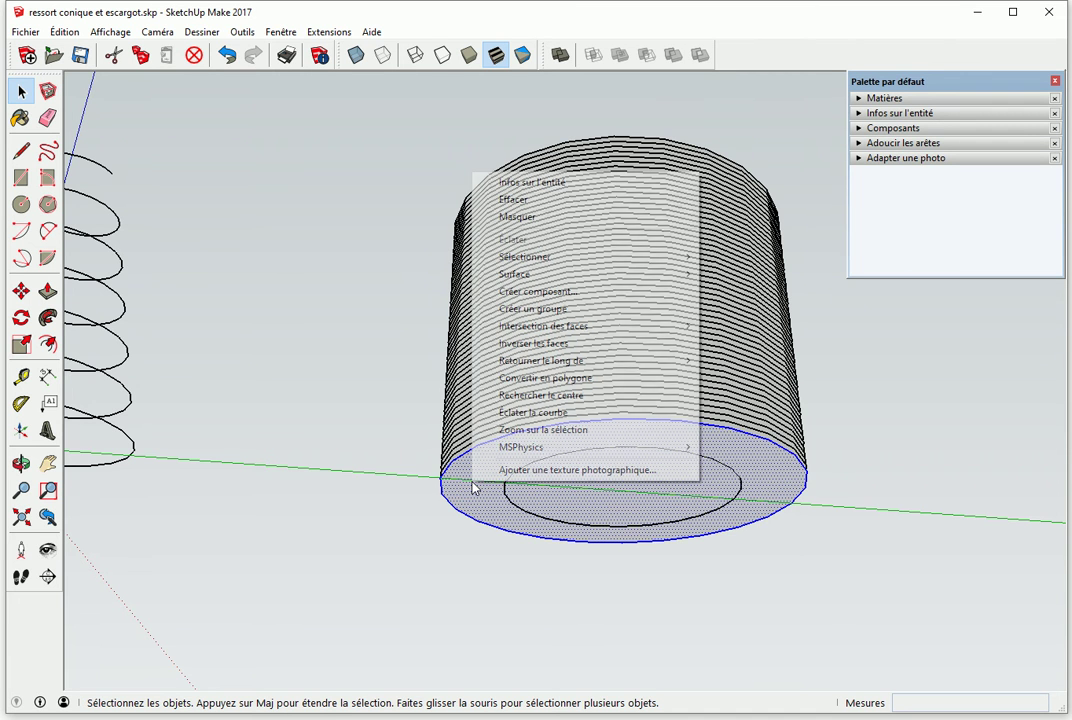
click(537, 308)
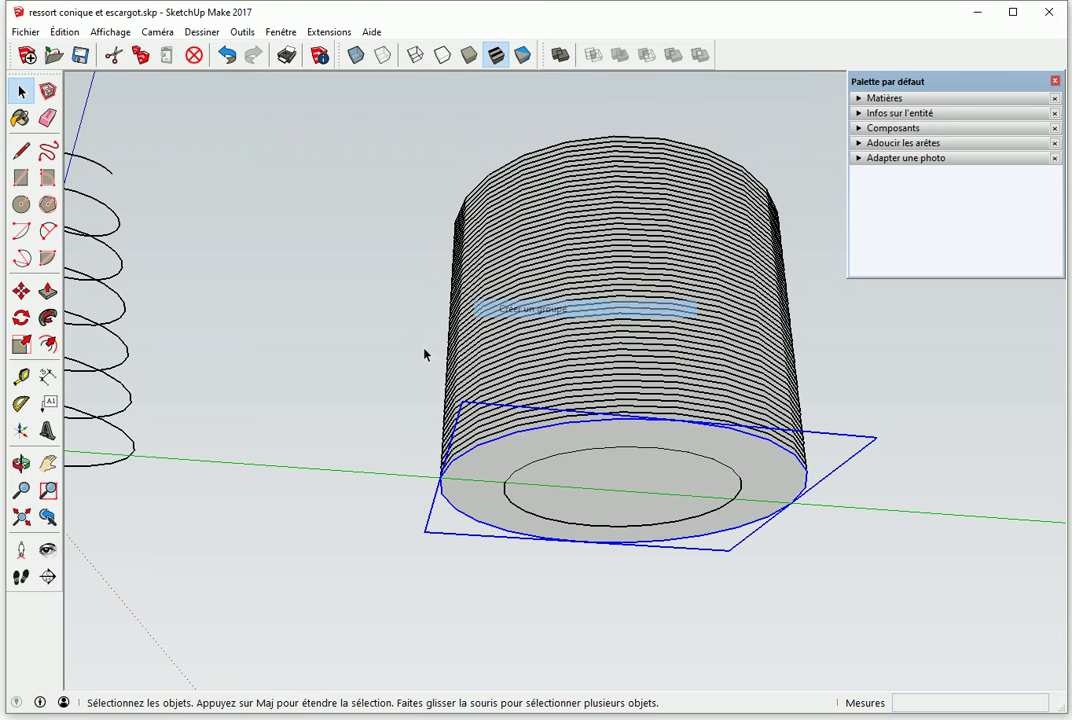
click(383, 376)
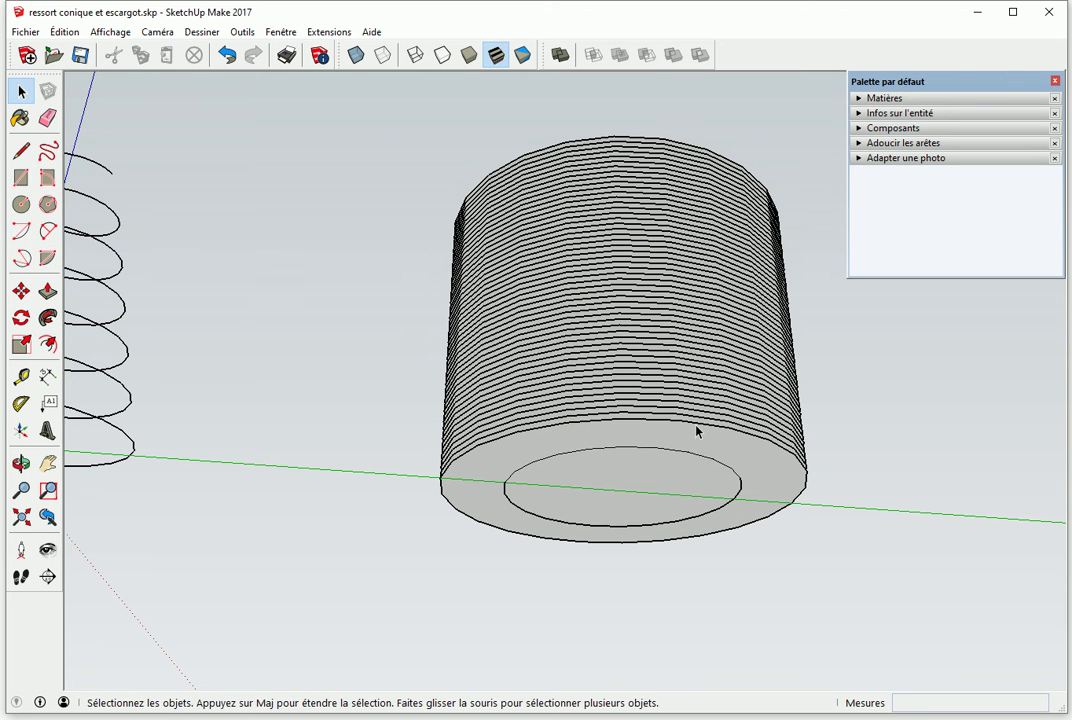
mouse_move(558, 500)
middle_down()
mouse_move(565, 591)
mouse_move(558, 558)
mouse_move(273, 534)
mouse_move(448, 464)
middle_up()
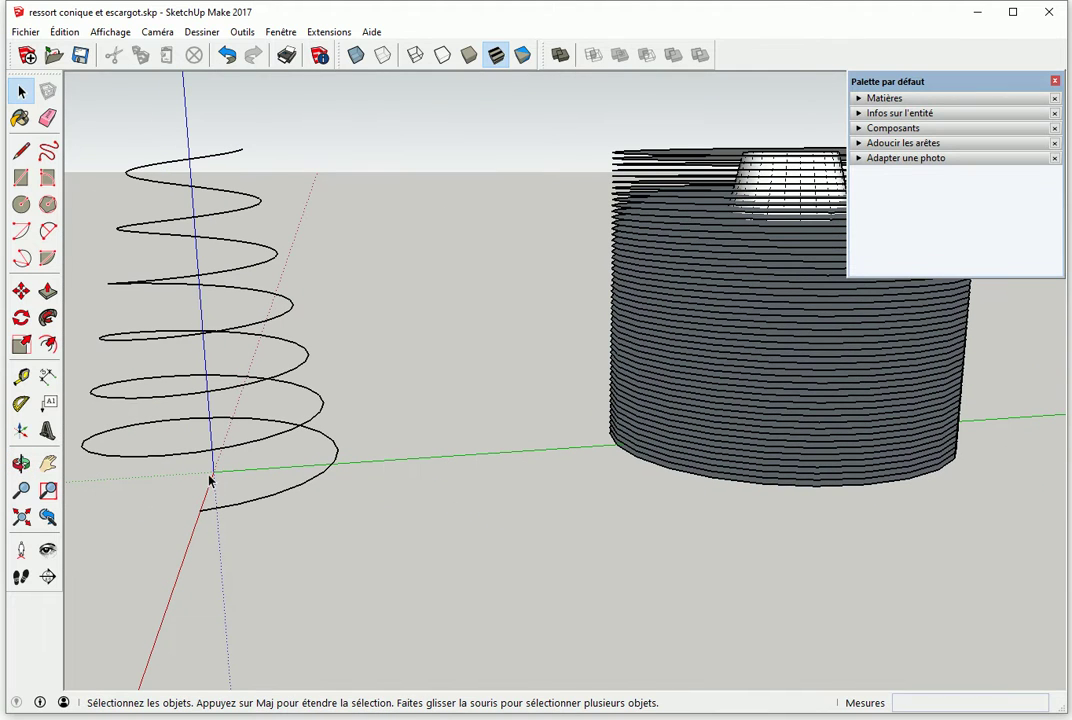
mouse_move(312, 500)
middle_down()
mouse_move(615, 524)
mouse_move(462, 543)
mouse_move(486, 412)
mouse_move(665, 505)
mouse_move(646, 512)
mouse_move(634, 605)
mouse_move(653, 627)
mouse_move(677, 598)
mouse_move(668, 610)
mouse_move(469, 614)
middle_up()
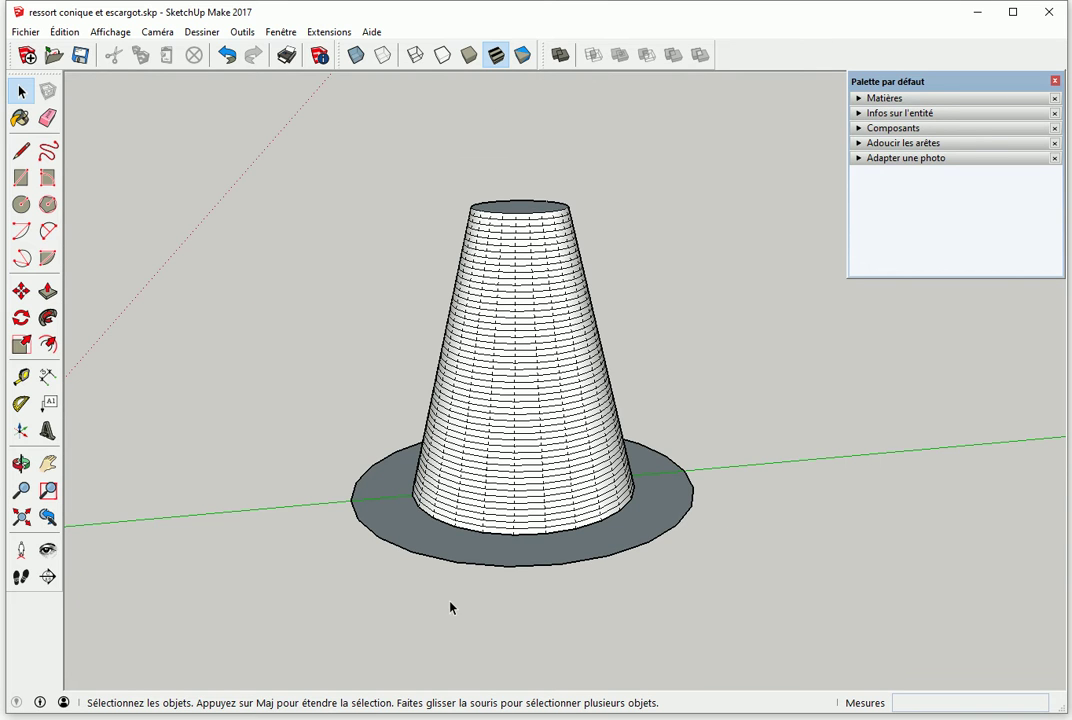
- Delete the left half of the striped cone while keeping the grey disc
click(467, 566)
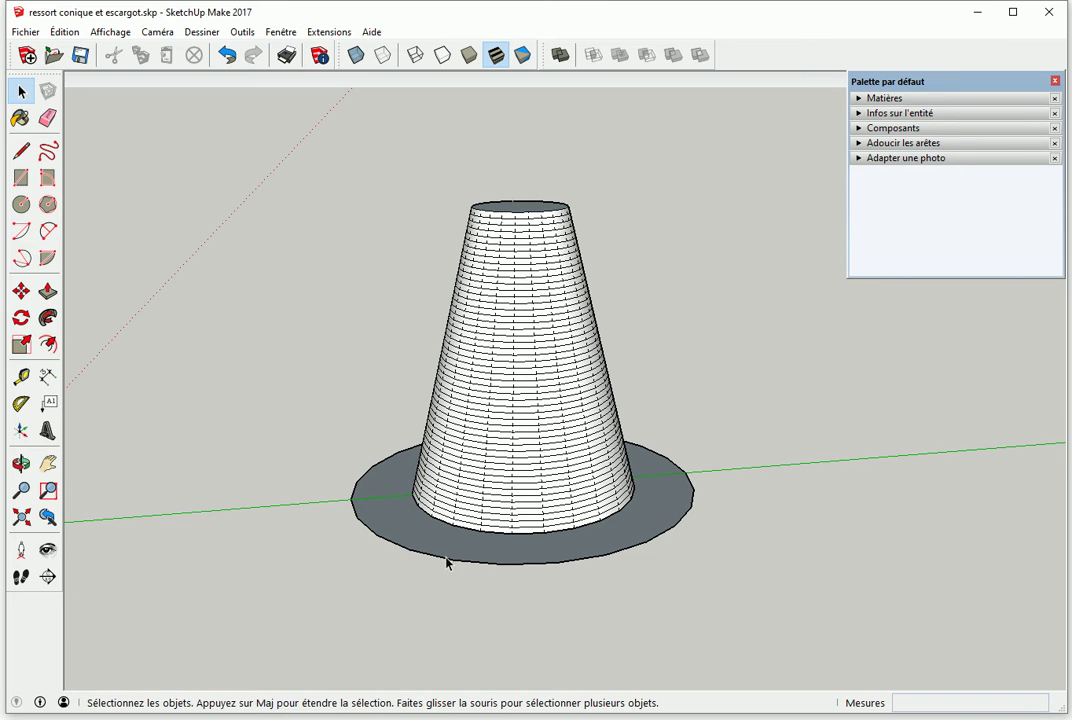
click(533, 648)
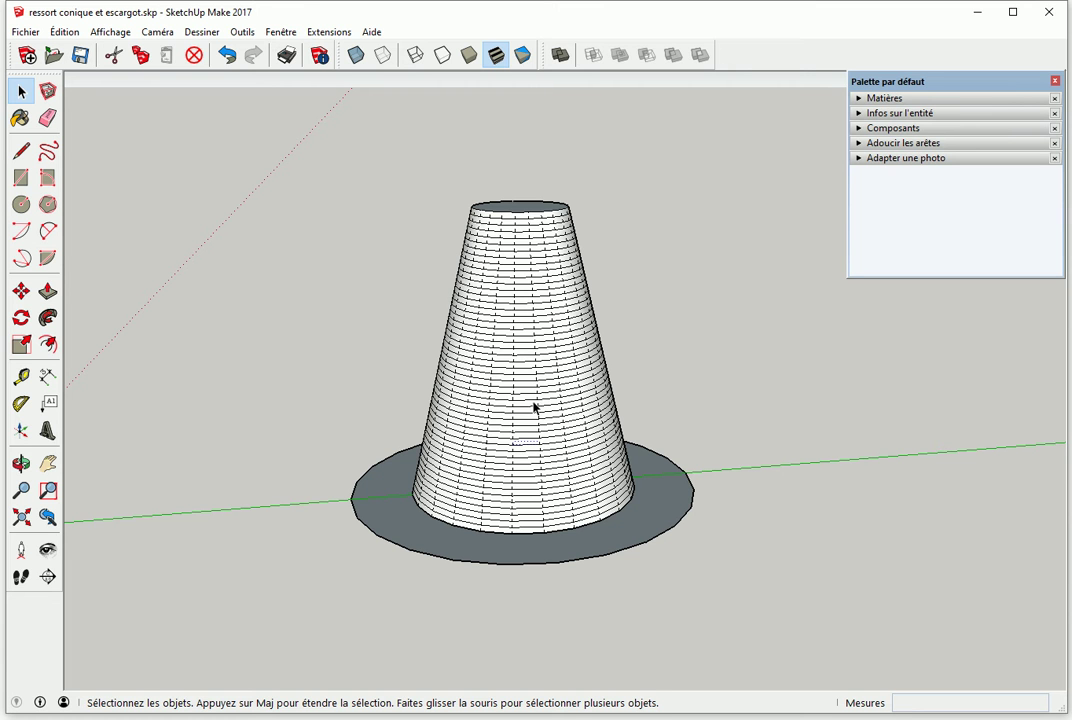
mouse_move(560, 486)
middle_down()
mouse_move(603, 536)
mouse_move(490, 236)
middle_up()
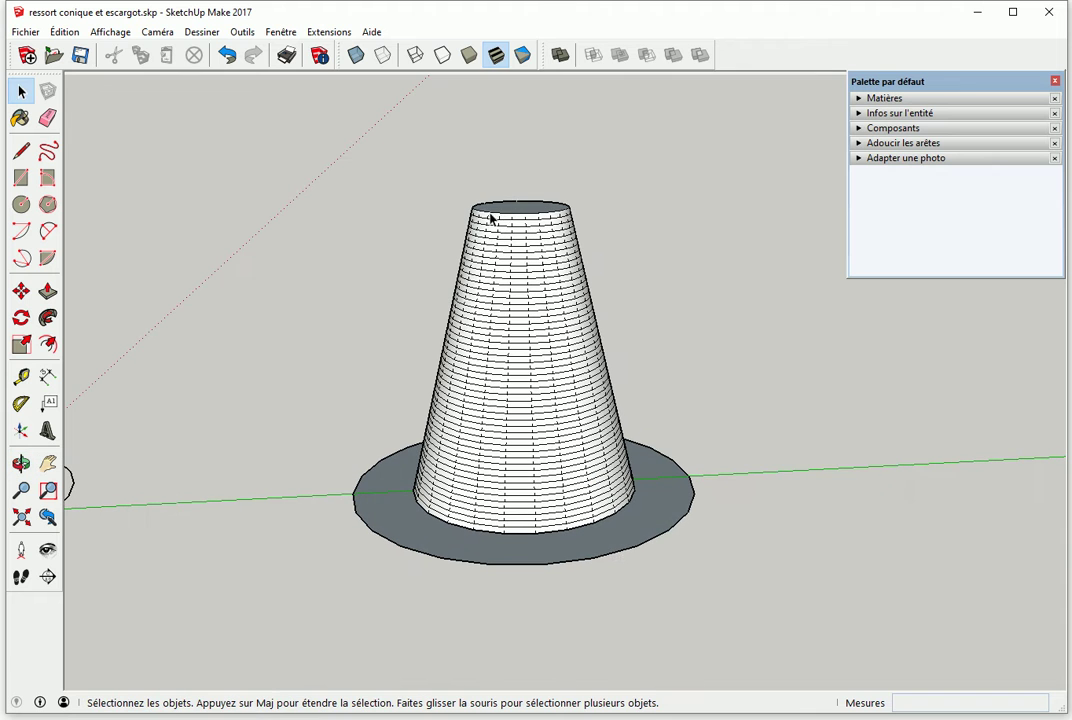
drag(509, 178, 460, 355)
click(531, 192)
drag(492, 362, 418, 553)
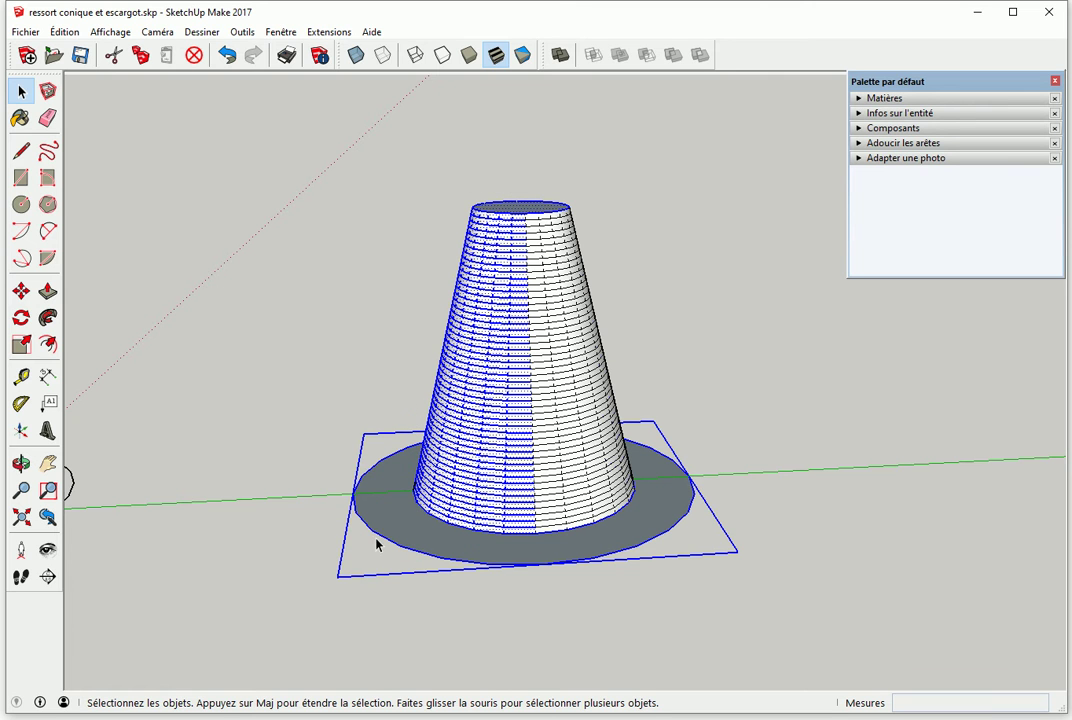
shift+click(388, 523)
key(Delete)
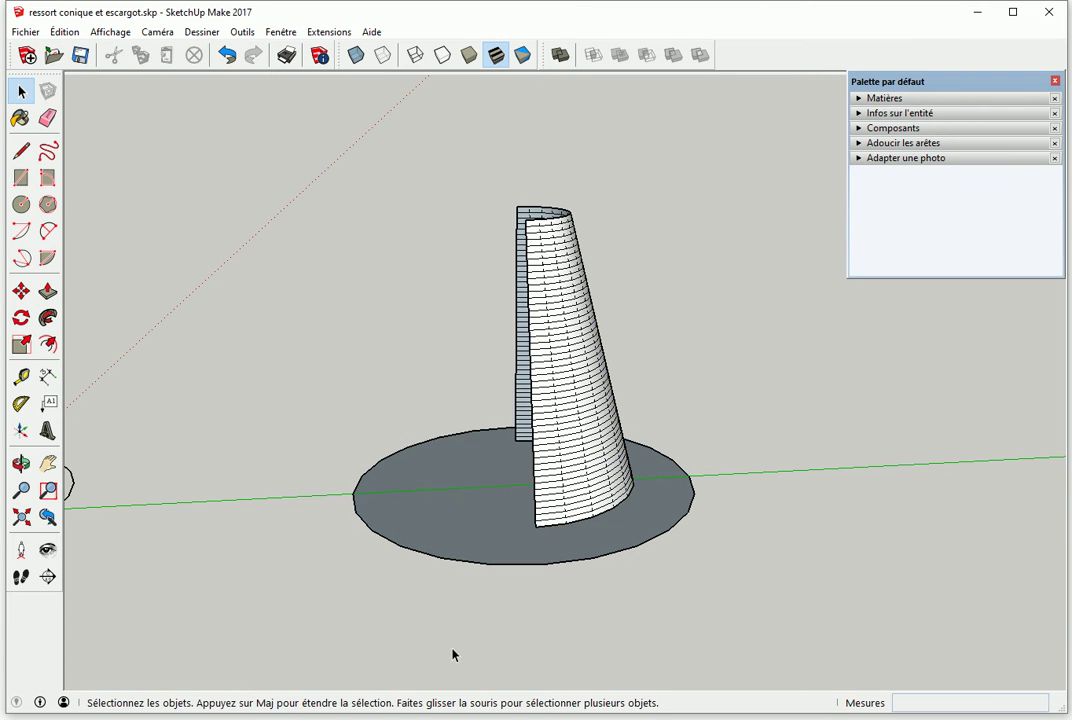
mouse_move(484, 603)
middle_down()
mouse_move(416, 524)
mouse_move(407, 530)
middle_up()
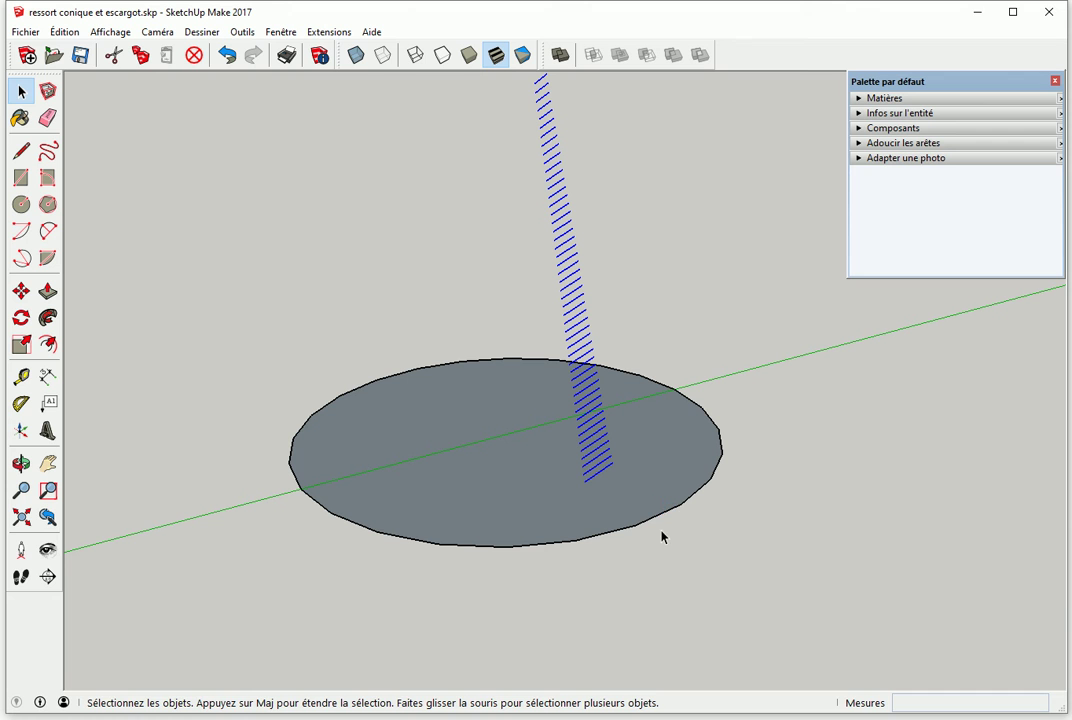
- Array the strip 15° about the disc centre 23 times, then undo to leave the single helix
key(q)
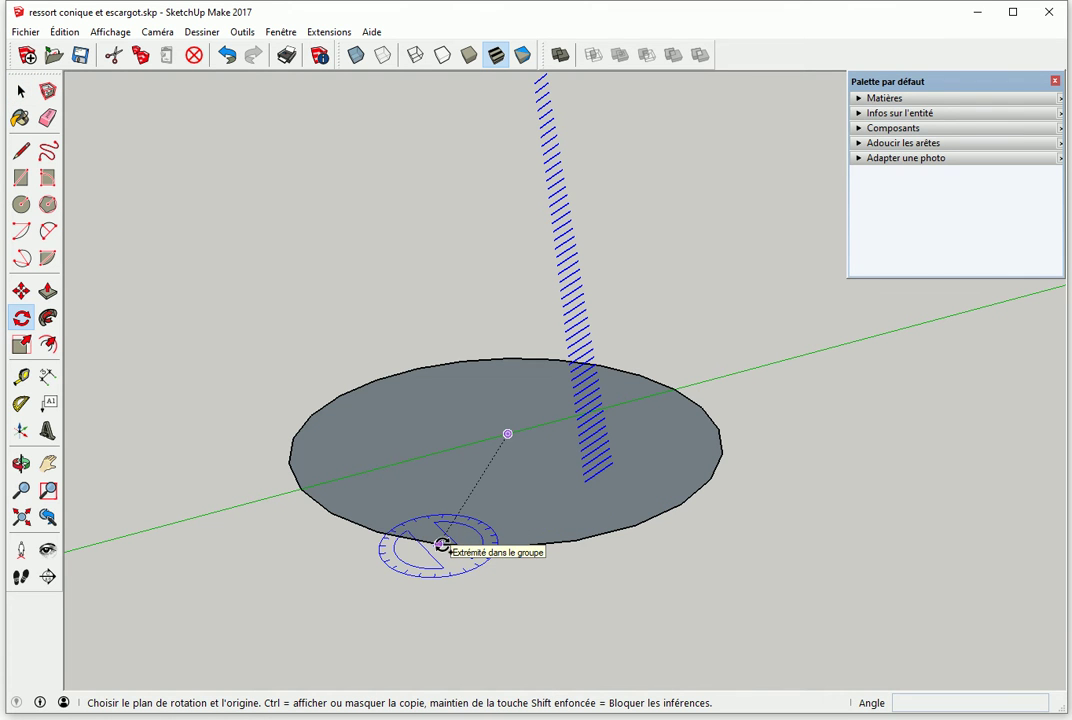
click(507, 434)
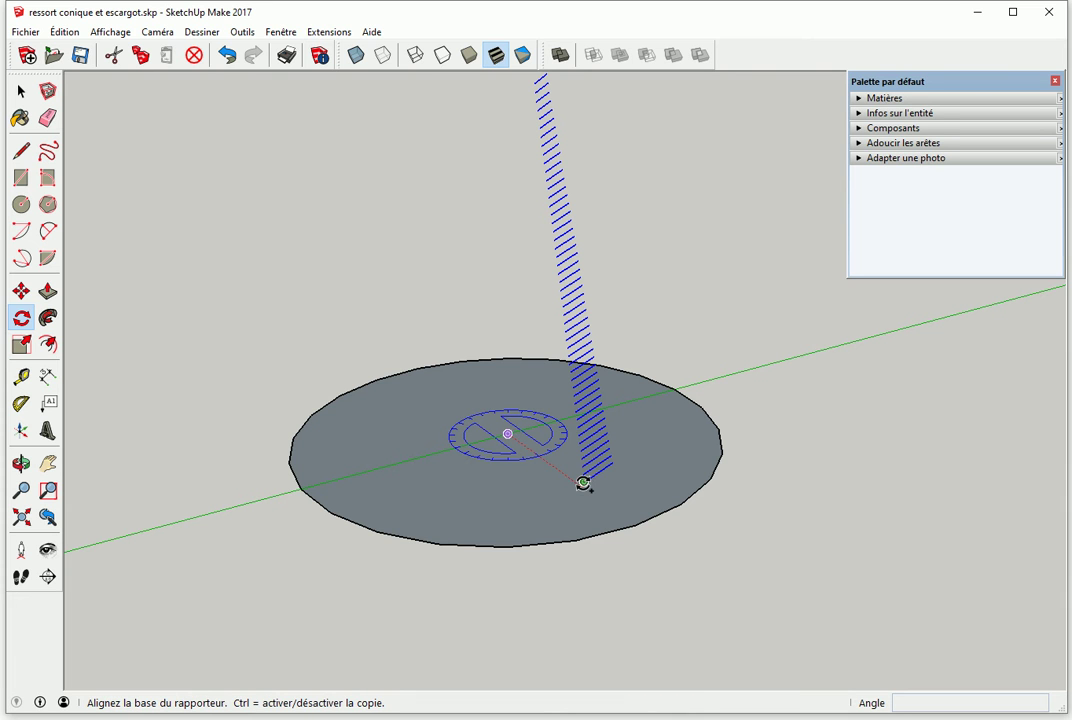
click(583, 484)
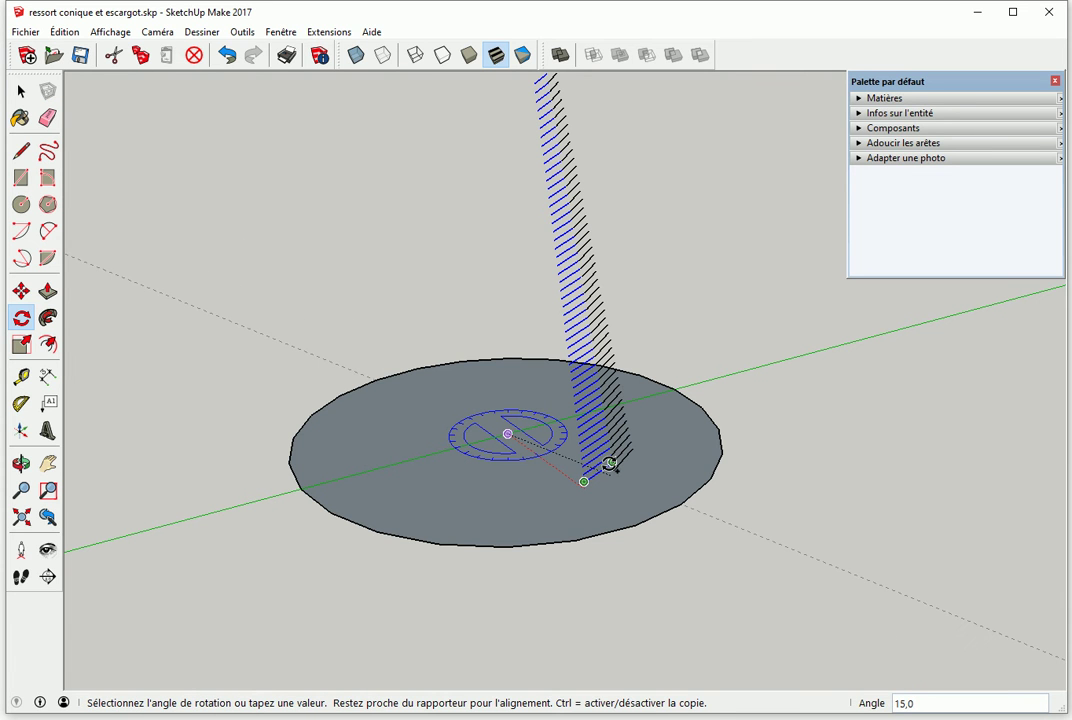
click(609, 463)
text(*23)
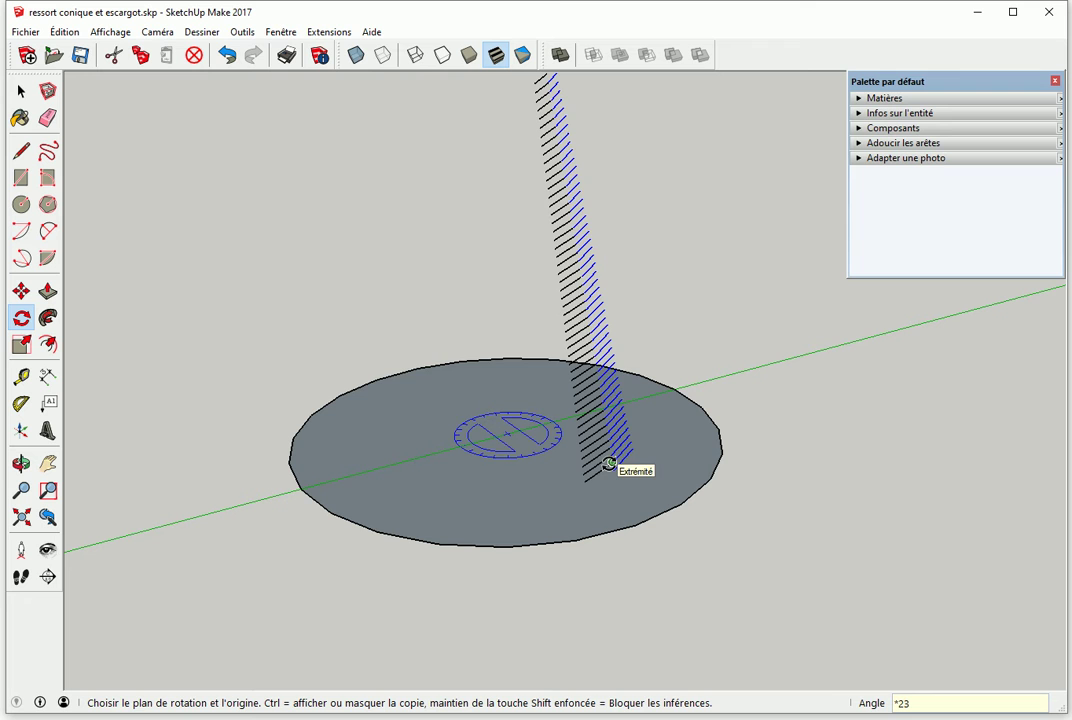
key(Return)
key(space)
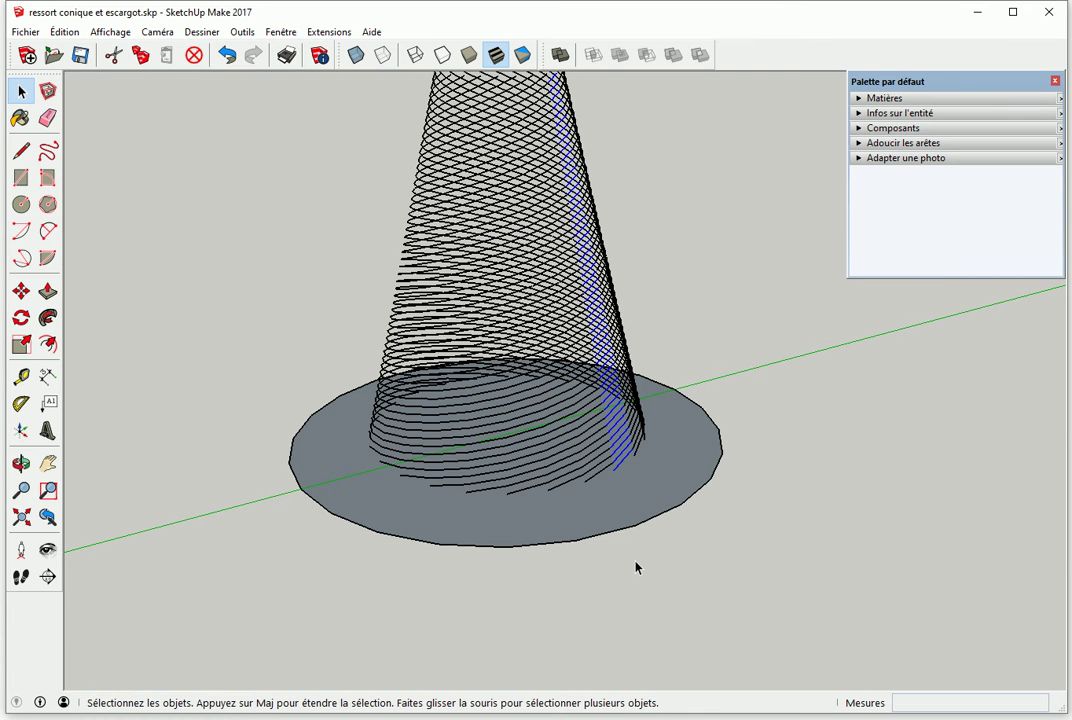
key(ctrl+z)
scroll(490, 450, down, 1)
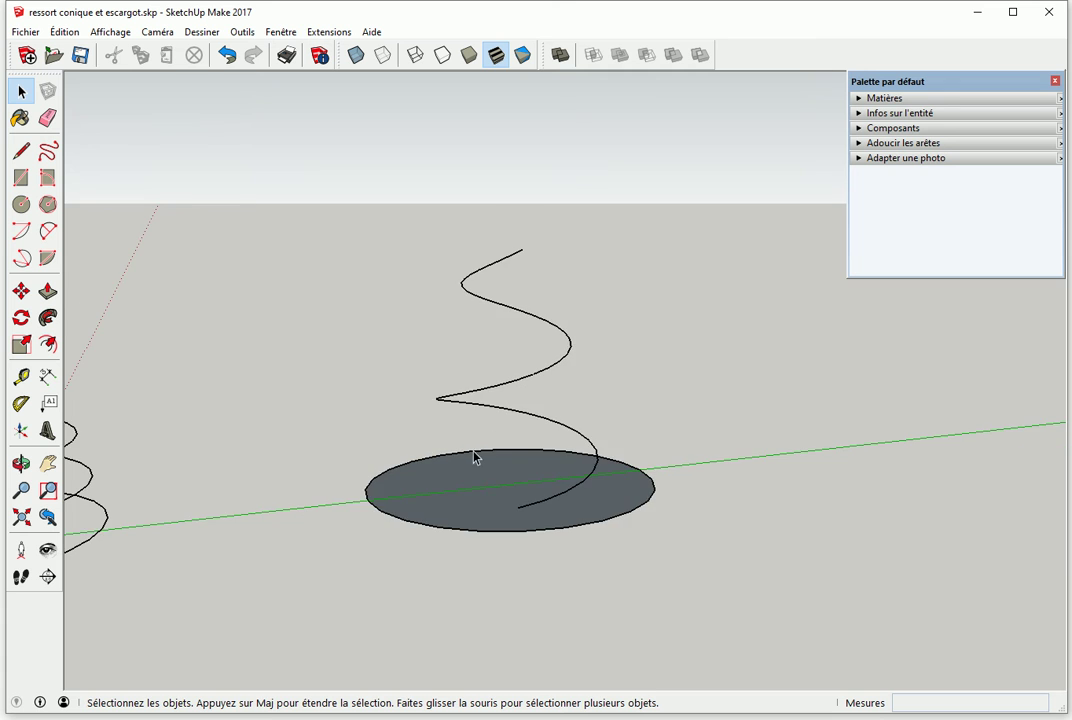
middle_drag(482, 456, 593, 455)
- Delete the grey disc and orbit to frame the conical and cylindrical helices
click(593, 455)
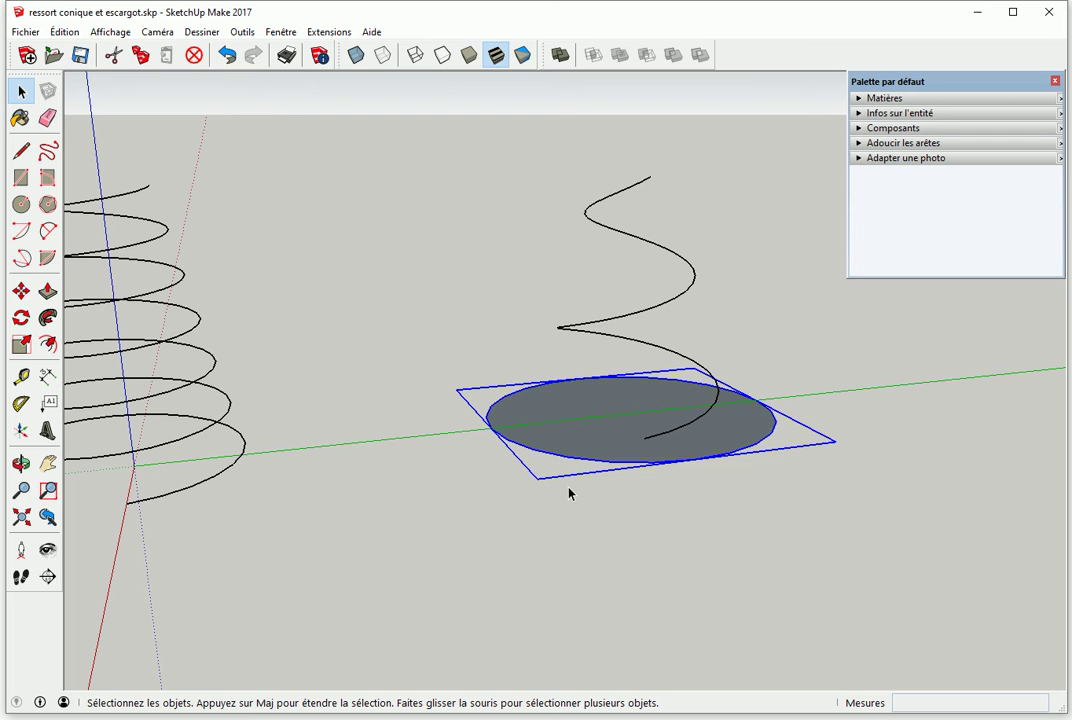
key(Delete)
mouse_move(569, 493)
middle_down()
mouse_move(505, 486)
mouse_move(530, 470)
mouse_move(510, 413)
middle_up()
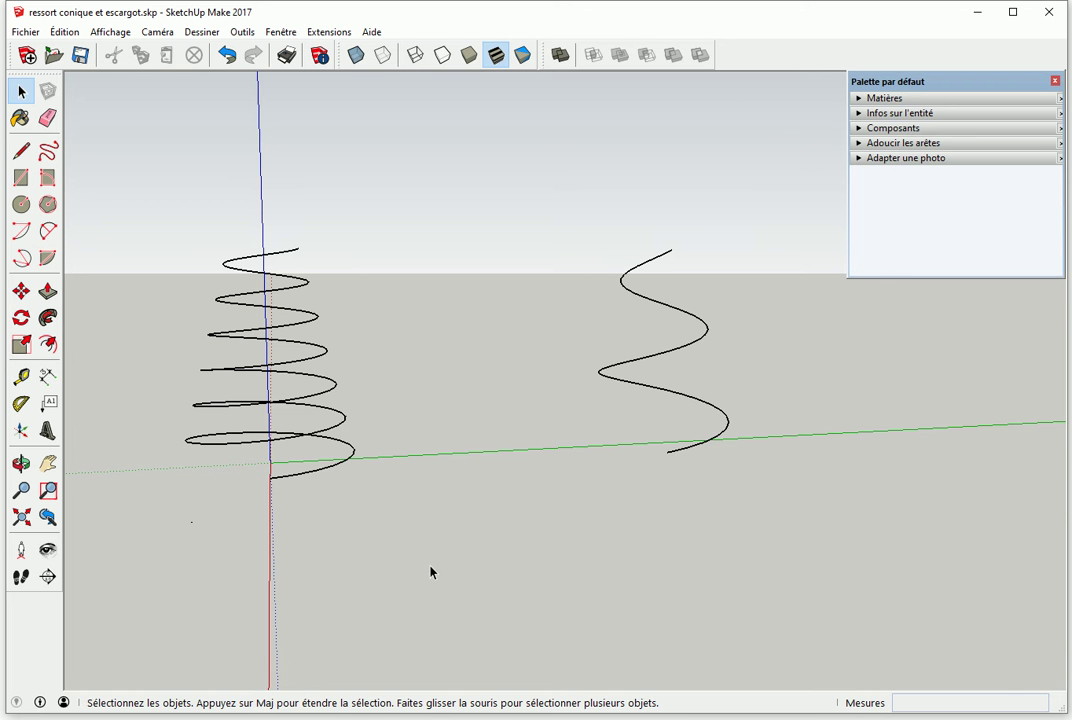
mouse_move(355, 533)
middle_down()
mouse_move(318, 517)
mouse_move(589, 510)
mouse_move(645, 487)
middle_up()
scroll(514, 526, up, 2)
- Draw a small circle at the conical helix's lower end and reverse its faces
scroll(519, 512, up, 1)
key(c)
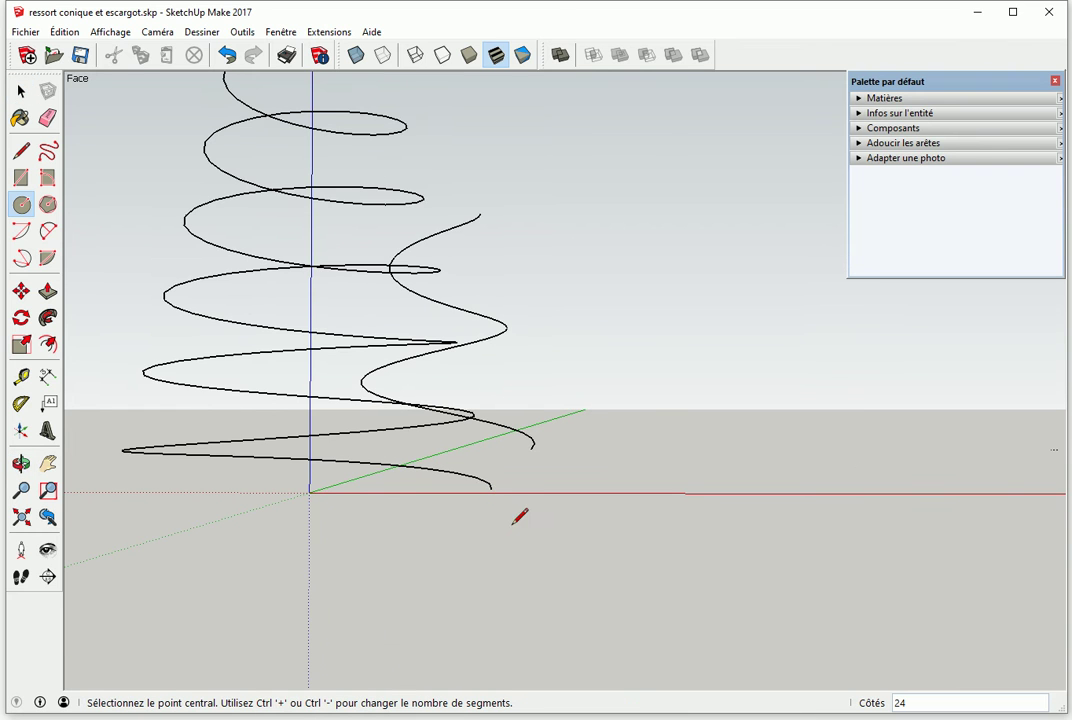
click(491, 489)
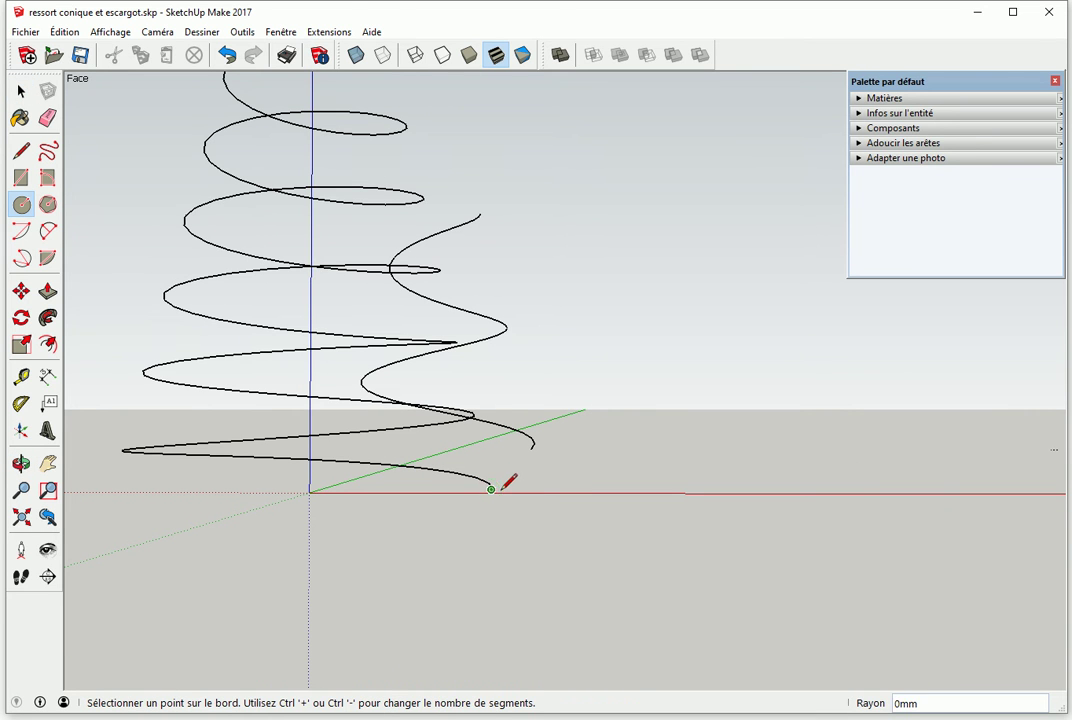
click(510, 489)
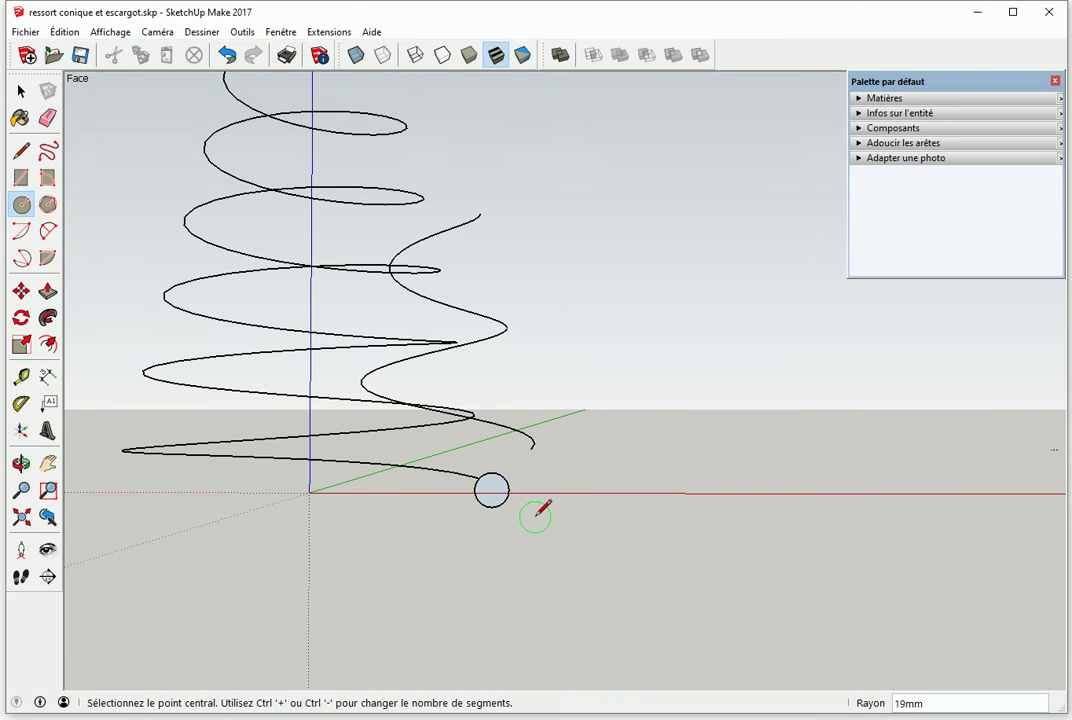
key(space)
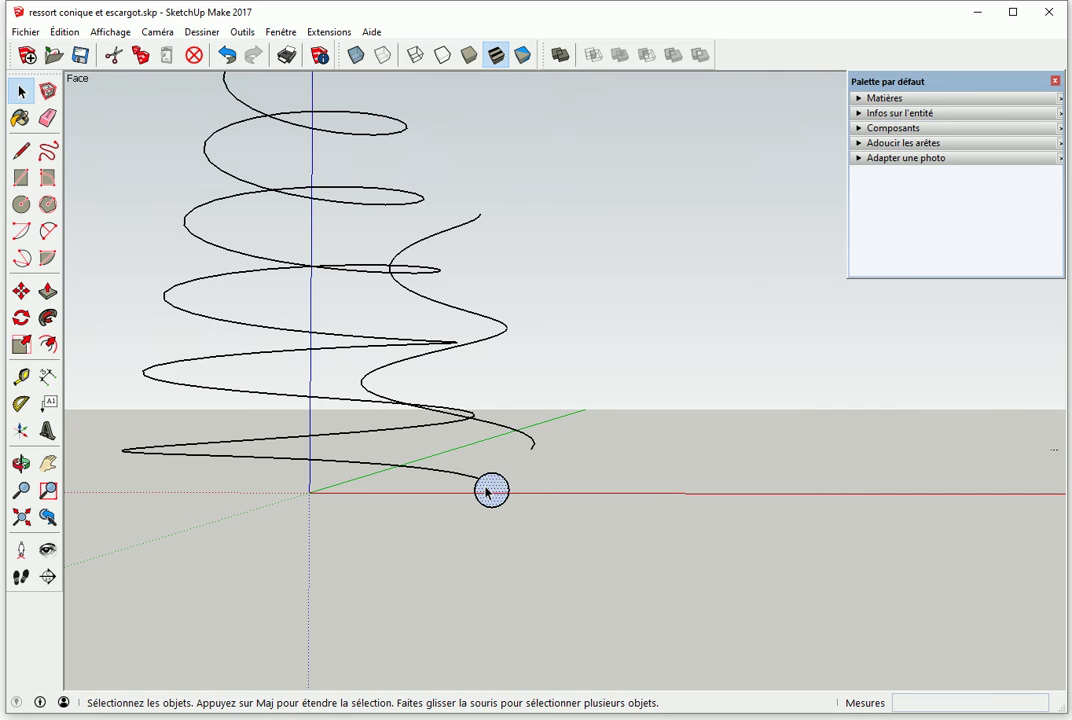
right_click(486, 491)
click(548, 395)
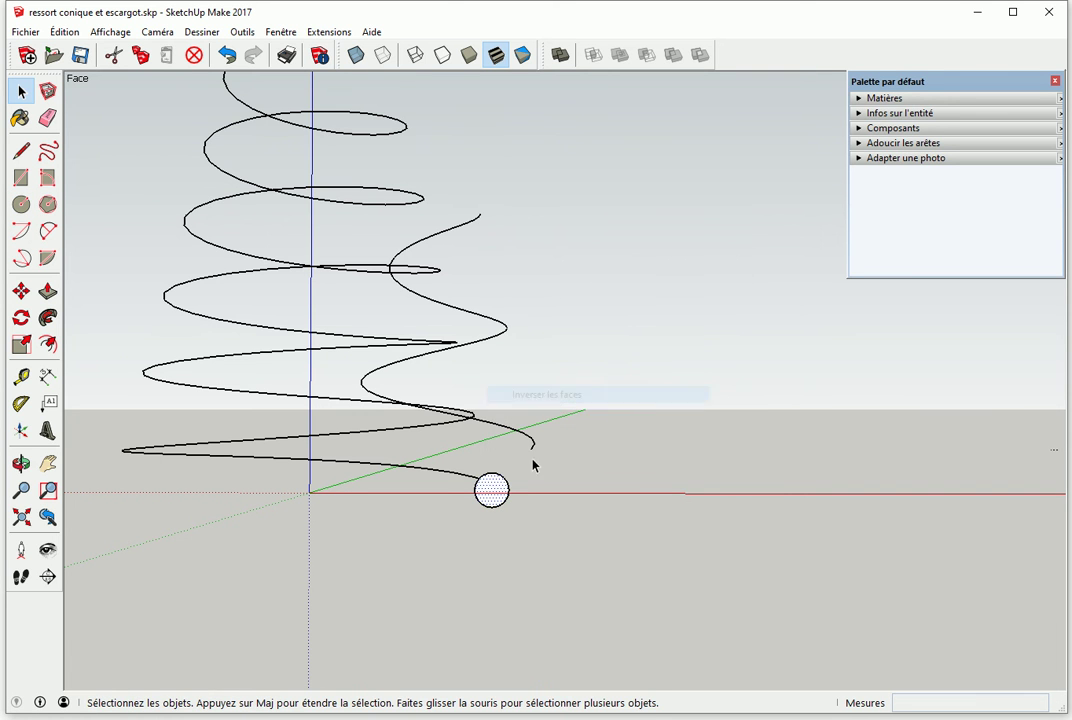
- Sweep the circle along the selected conical helix with Follow Me
mouse_move(451, 450)
middle_down()
mouse_move(412, 550)
mouse_move(430, 545)
mouse_move(370, 466)
middle_up()
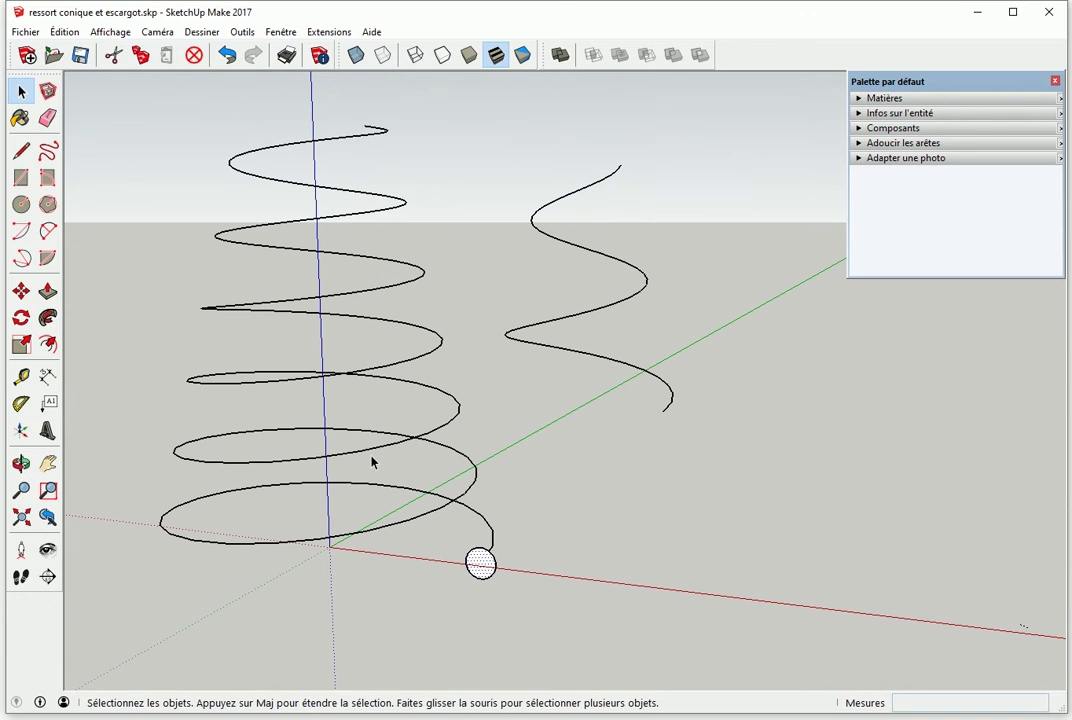
click(365, 457)
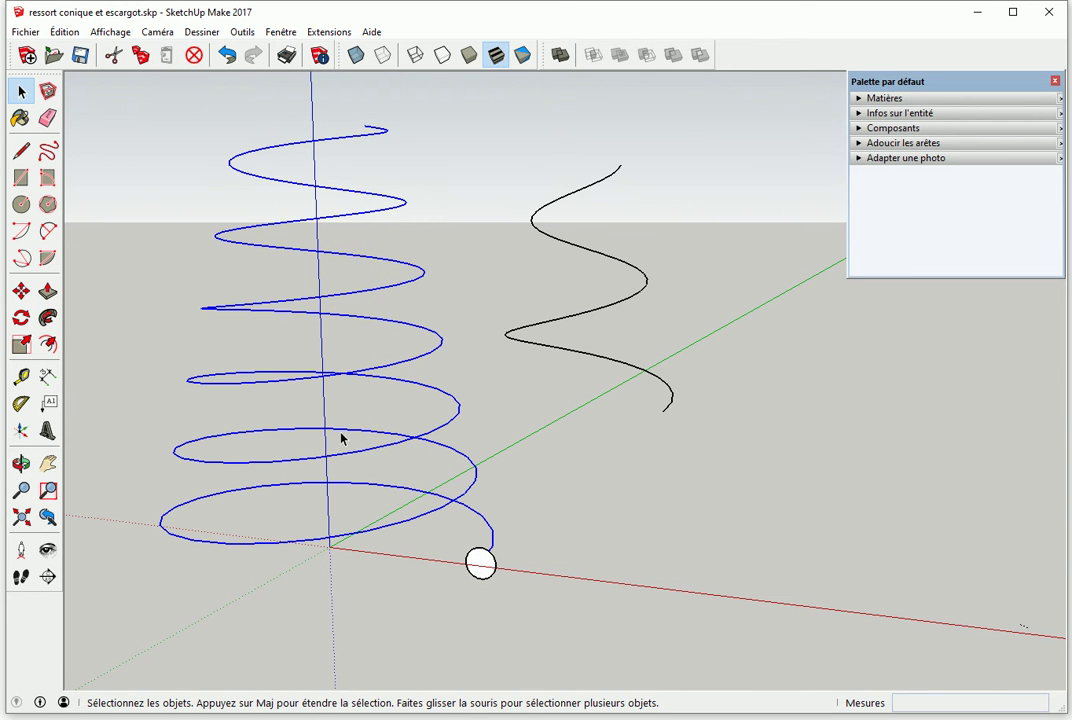
click(47, 317)
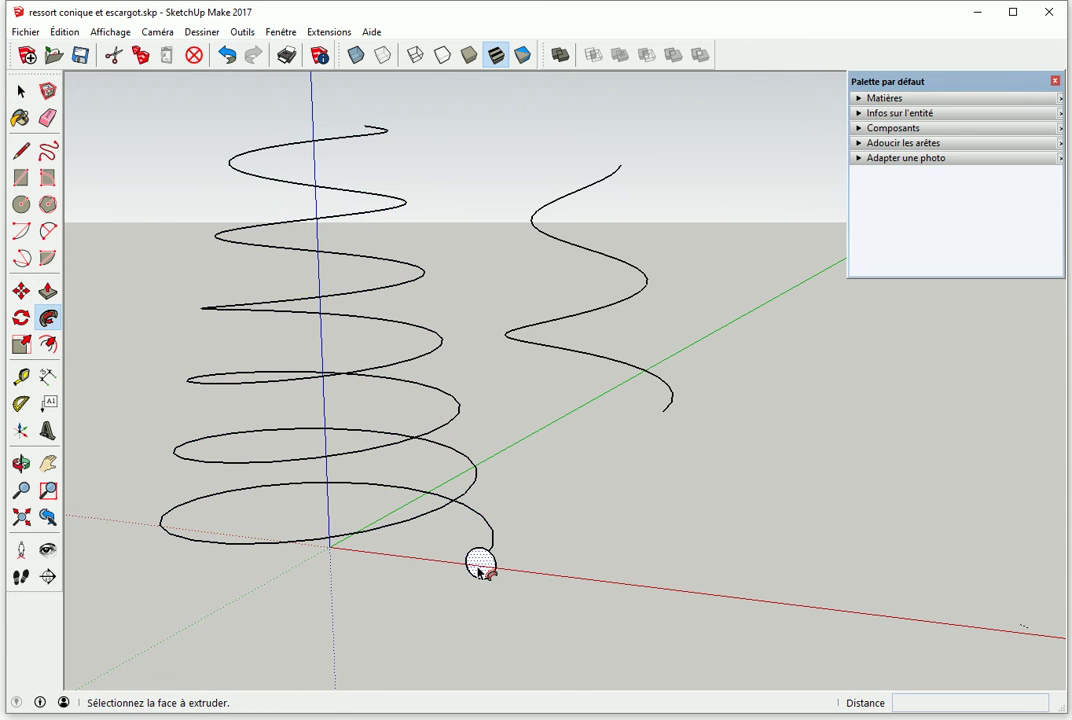
click(480, 562)
key(space)
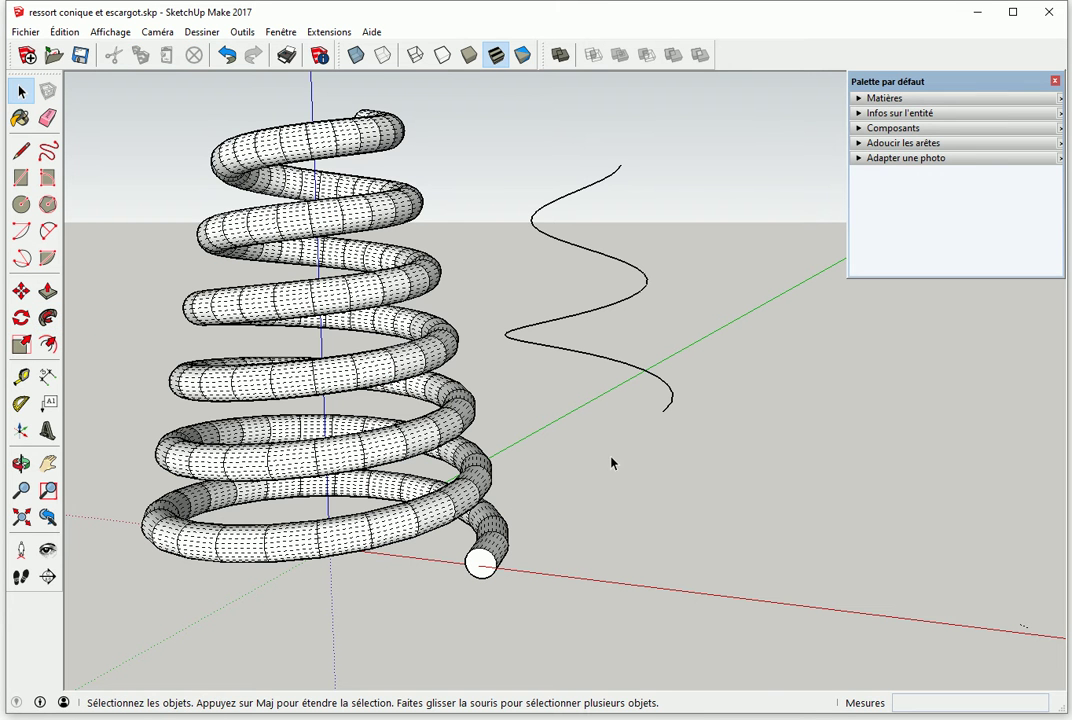
- Turn off hidden geometry display and orbit toward the cylindrical helix
click(110, 32)
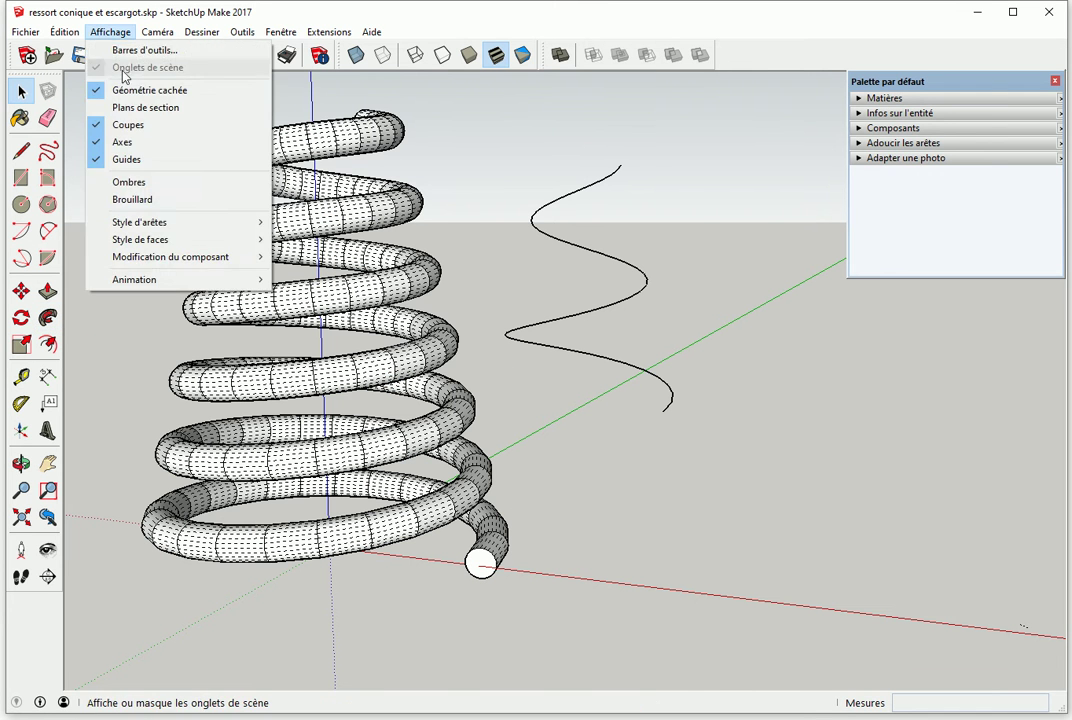
click(129, 92)
middle_drag(624, 449, 634, 450)
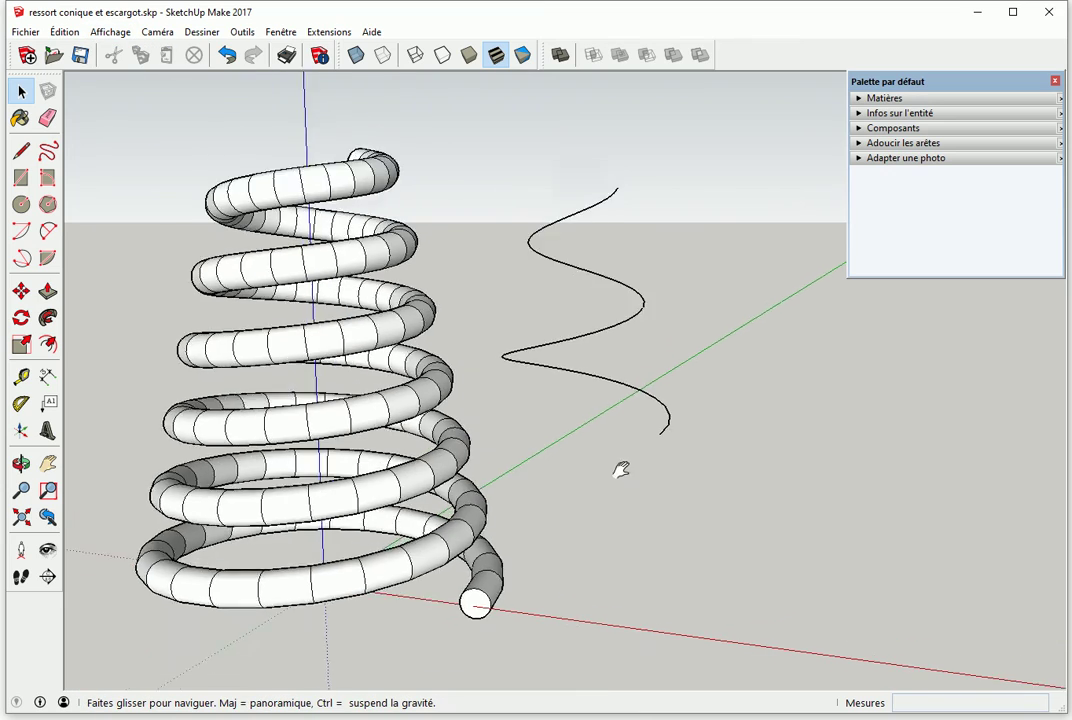
- Draw an upright 22mm-radius circle at the cylindrical helix's end
key(c)
scroll(620, 498, up, 3)
scroll(620, 498, up, 2)
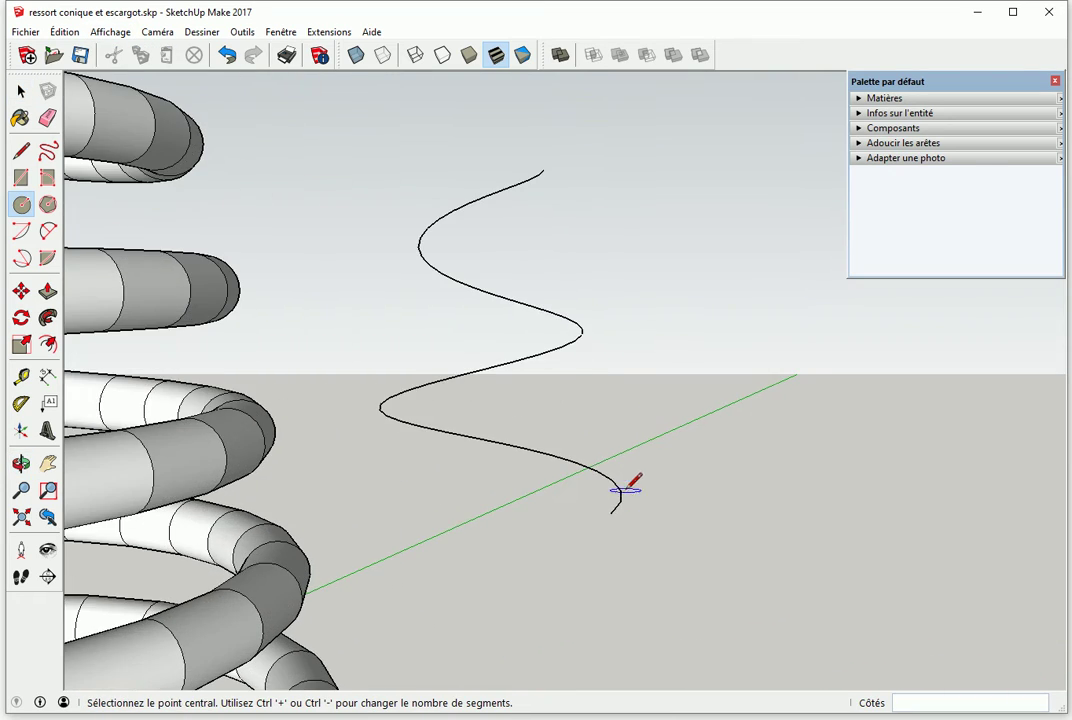
middle_drag(610, 519, 594, 563)
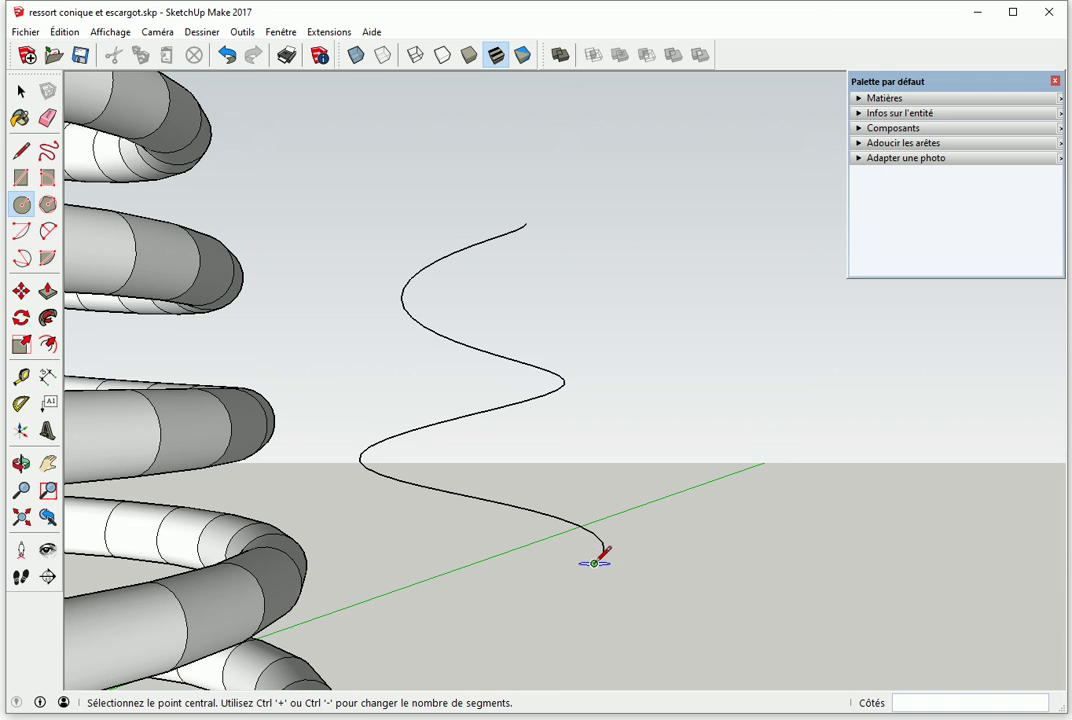
key(Left)
click(594, 563)
click(611, 560)
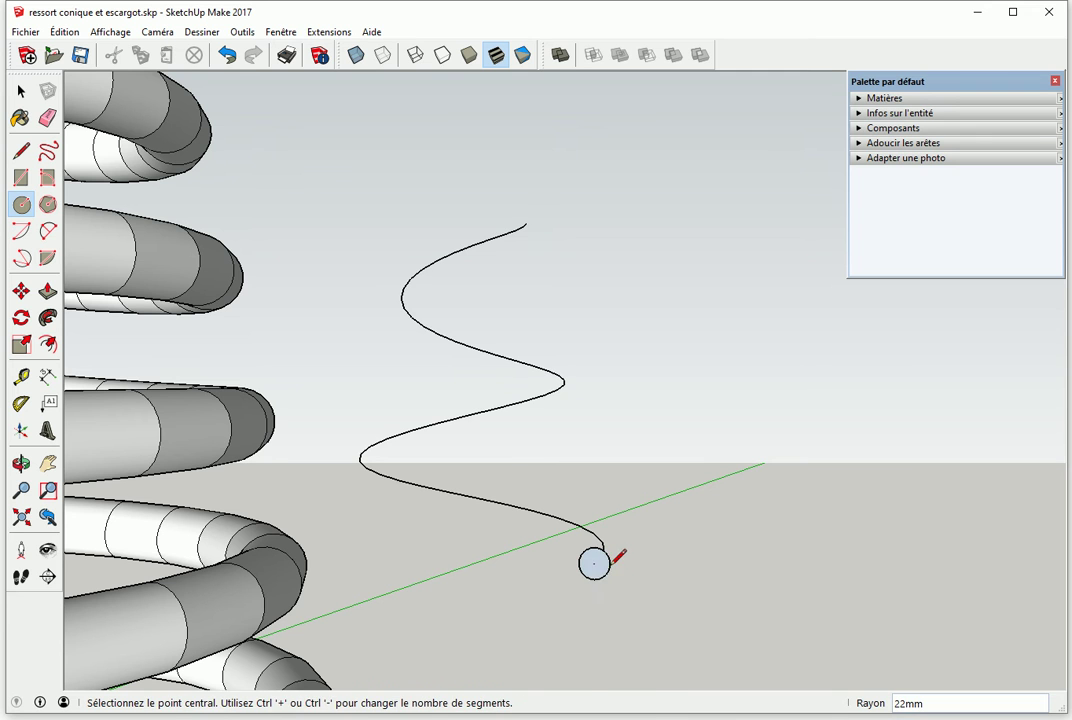
key(space)
- Reverse the circle's faces and sweep it along the cylindrical helix with Follow Me
click(597, 565)
right_click(597, 565)
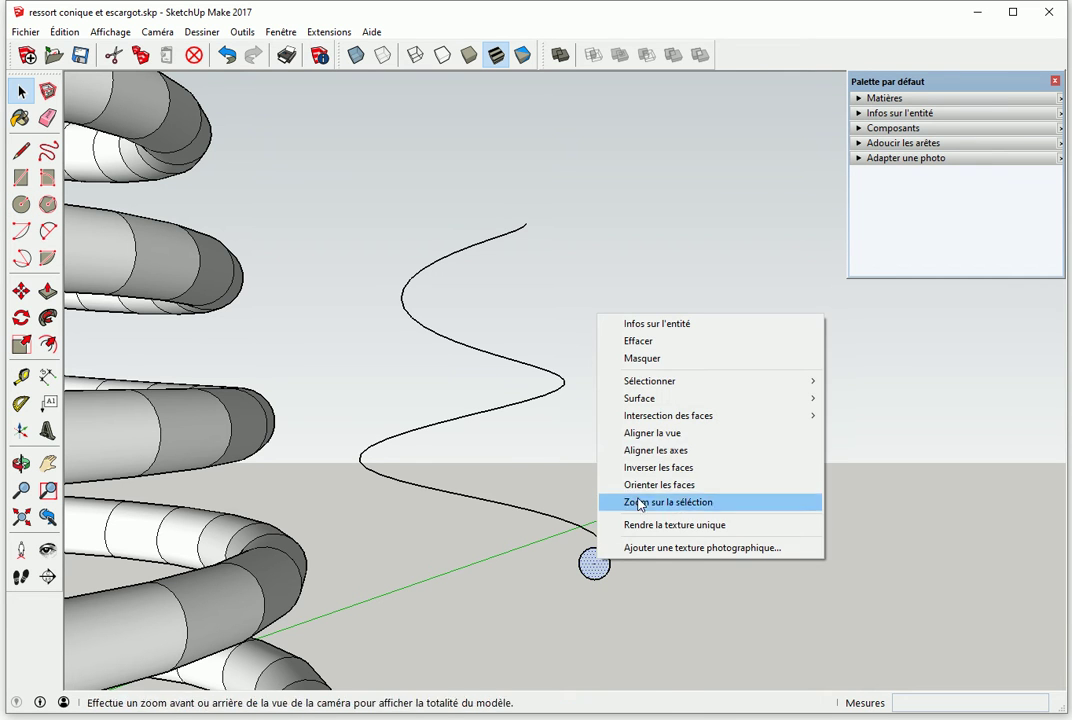
click(629, 467)
click(558, 492)
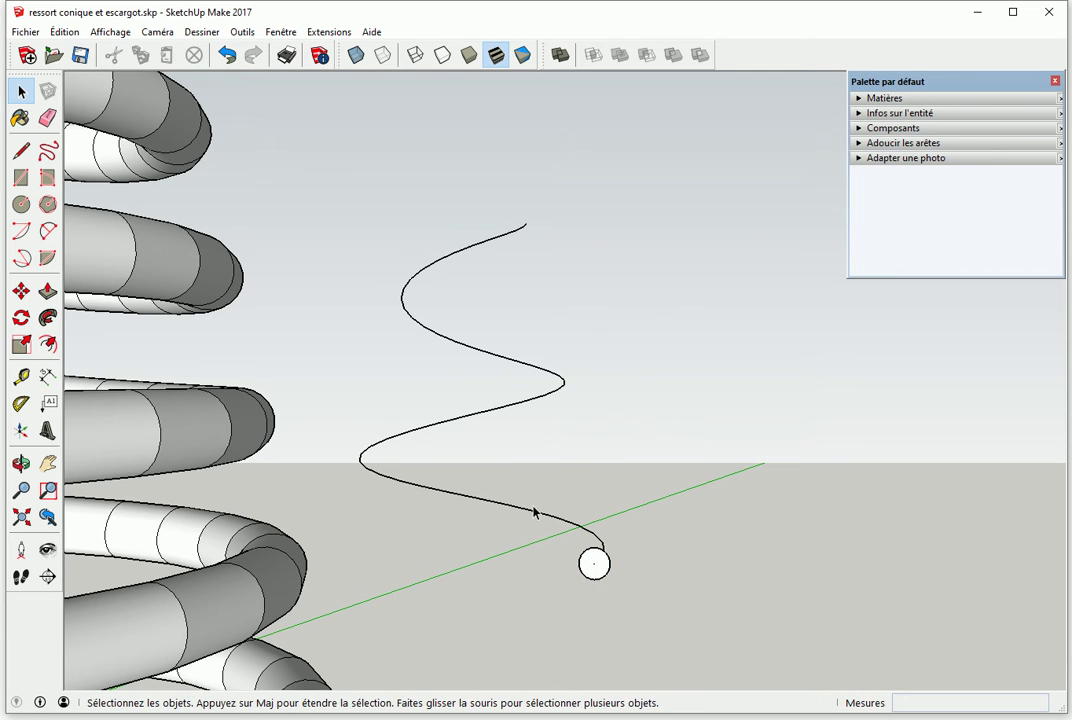
click(535, 513)
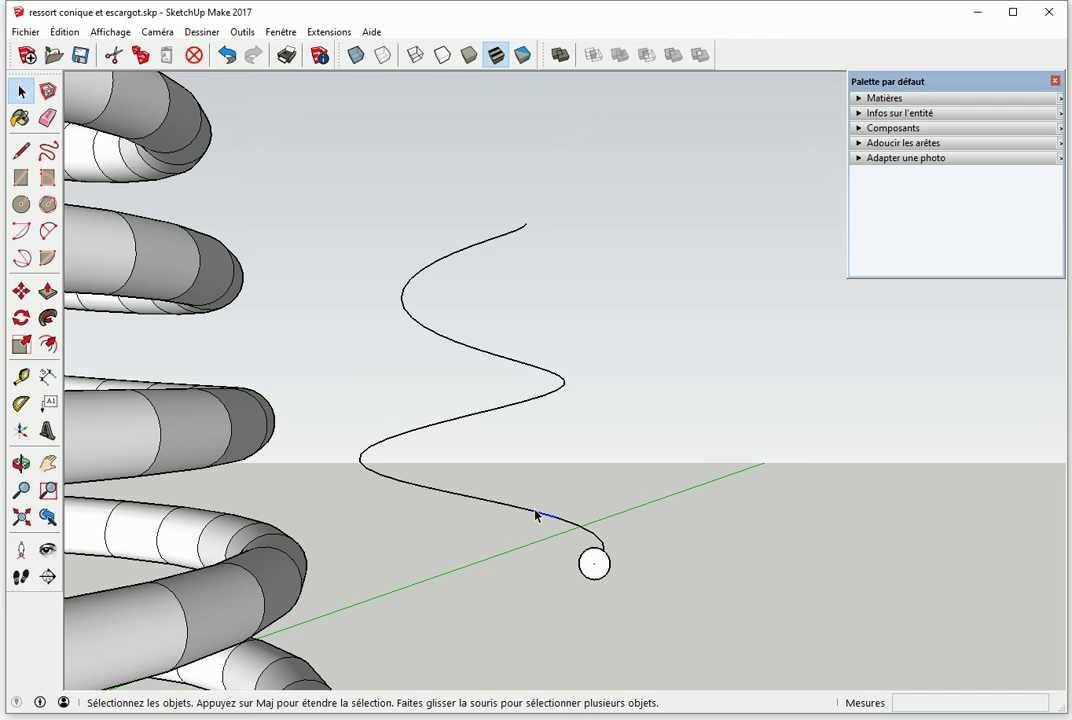
click(47, 317)
click(594, 565)
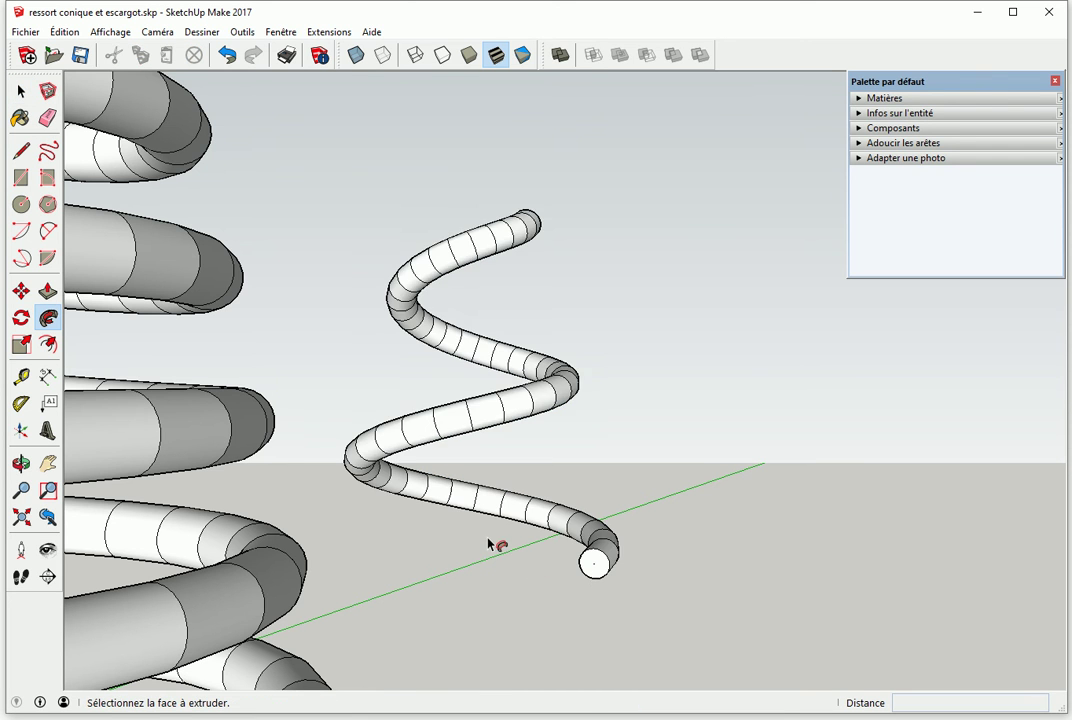
scroll(485, 538, down, 2)
- Box-select both springs and turn on Lisser les normales to smooth their edges
scroll(460, 518, down, 3)
key(space)
mouse_move(447, 510)
middle_down()
mouse_move(500, 488)
mouse_move(629, 474)
mouse_move(540, 492)
mouse_move(557, 474)
middle_up()
mouse_move(140, 139)
mouse_down()
mouse_move(314, 297)
mouse_move(841, 619)
mouse_up()
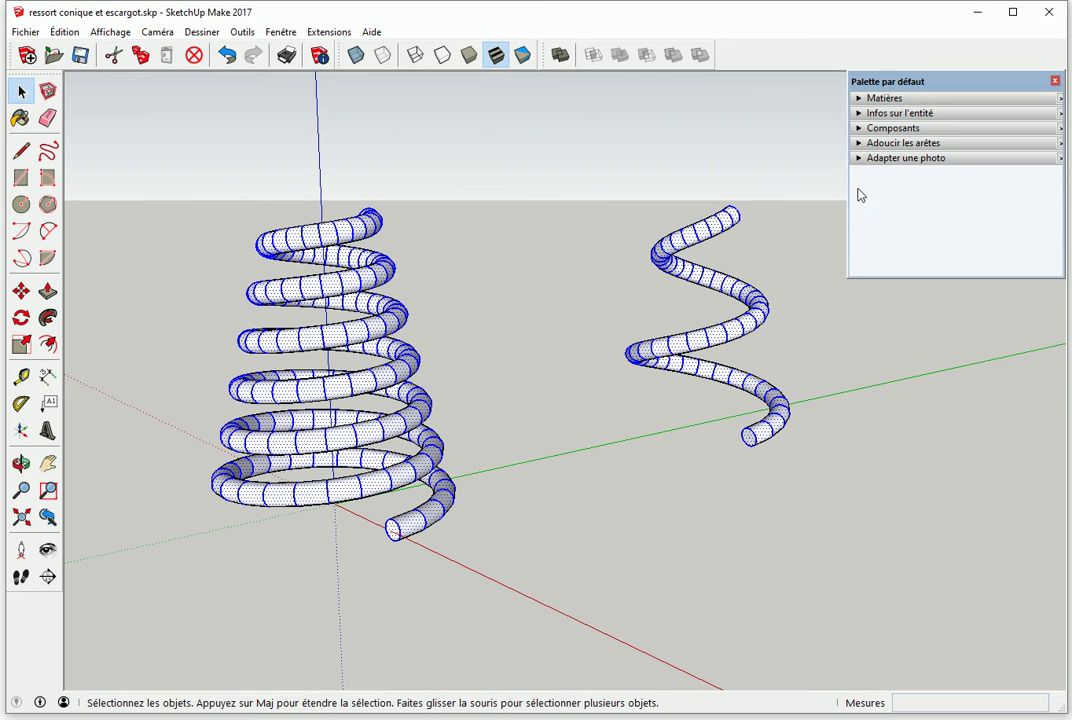
click(866, 144)
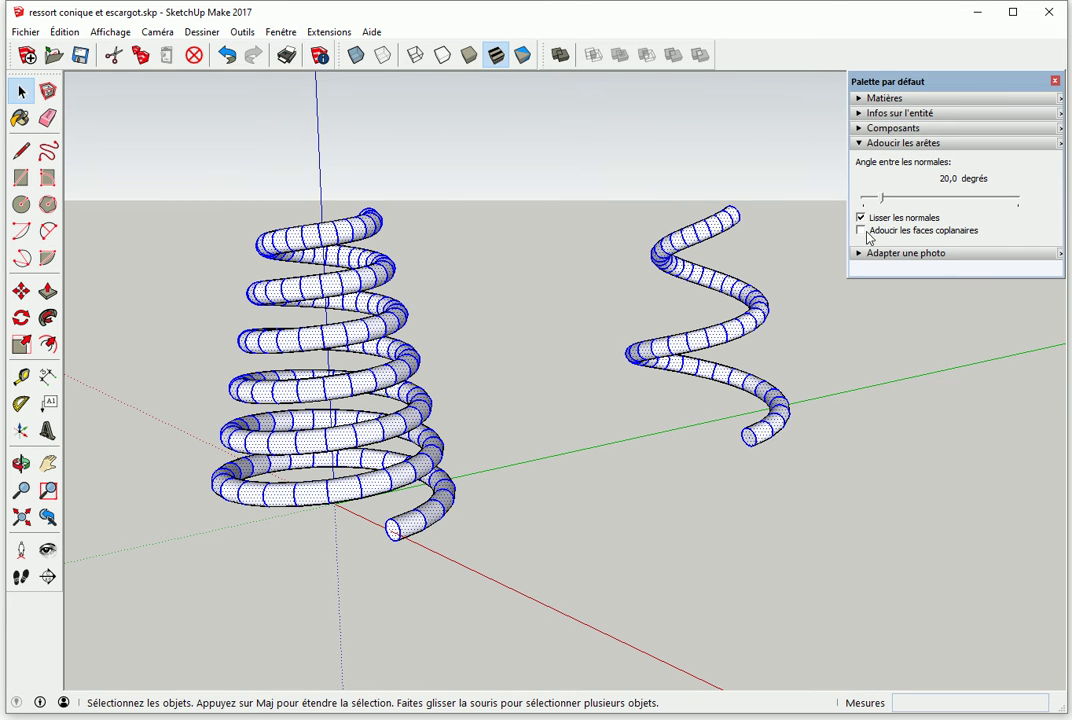
click(862, 218)
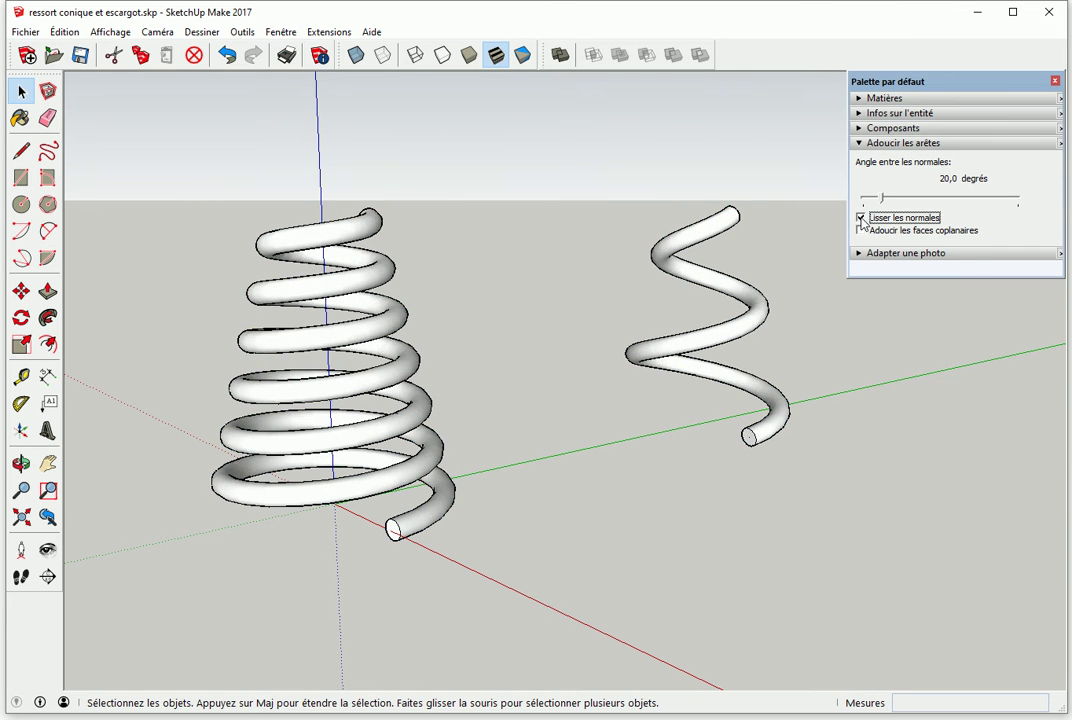
click(545, 338)
- Zoom in to inspect the conical spring, then undo the last action
mouse_move(488, 311)
middle_down()
mouse_move(481, 421)
mouse_move(502, 498)
mouse_move(310, 378)
middle_up()
scroll(310, 378, up, 1)
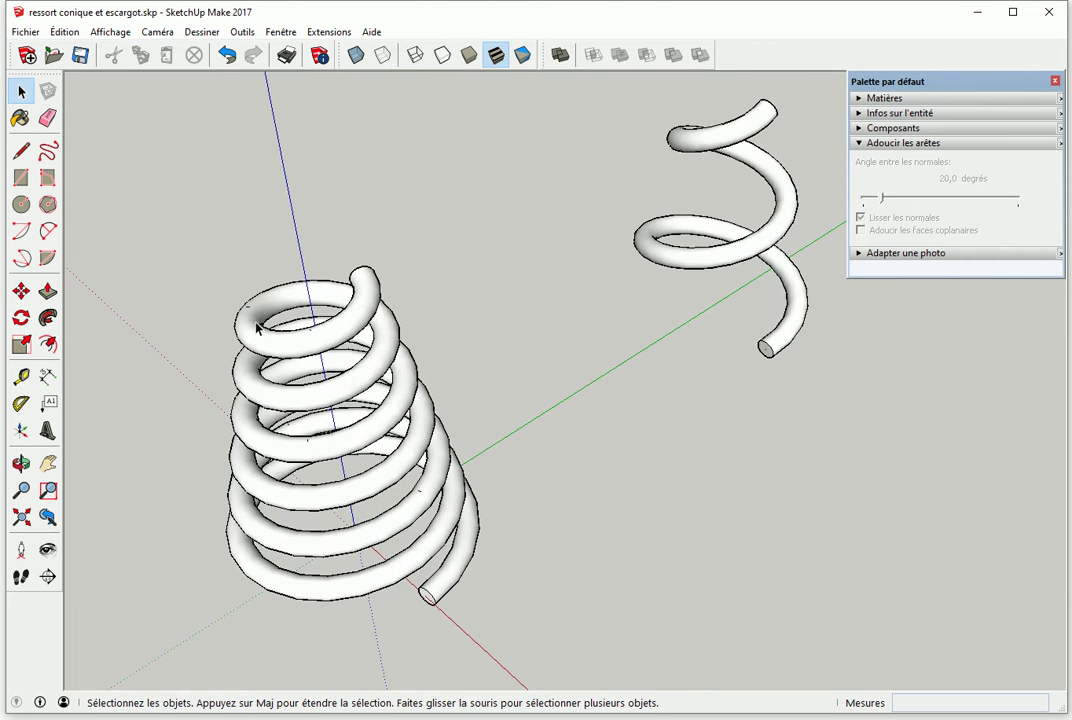
scroll(290, 355, up, 2)
scroll(320, 345, up, 2)
scroll(336, 387, up, 1)
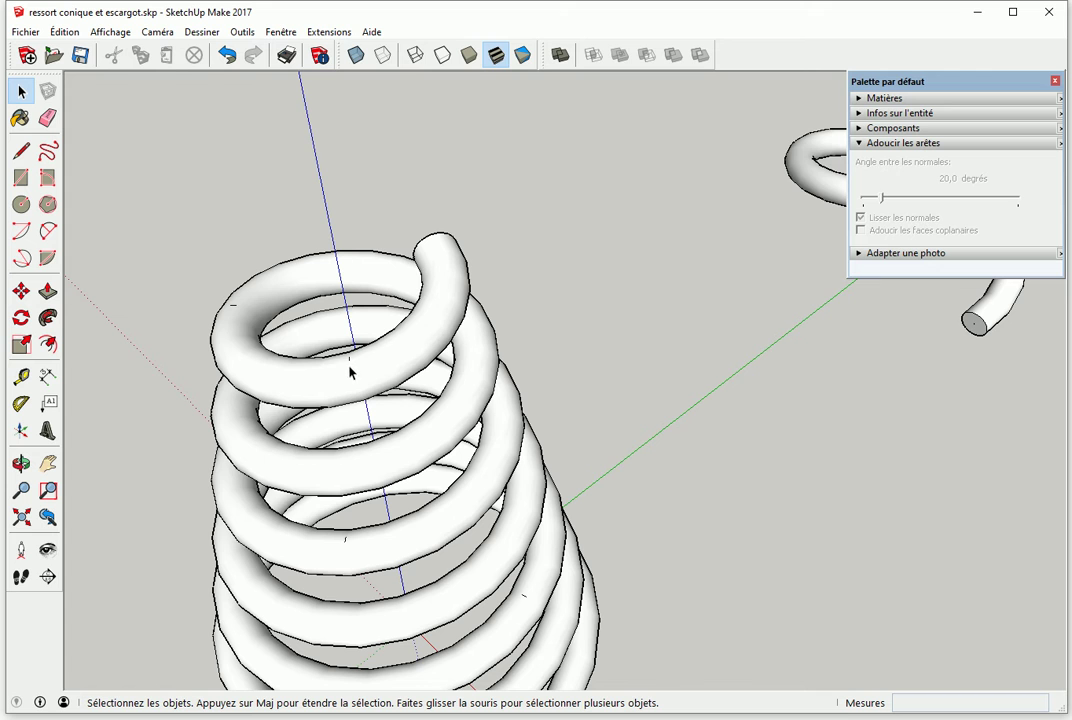
scroll(255, 335, up, 1)
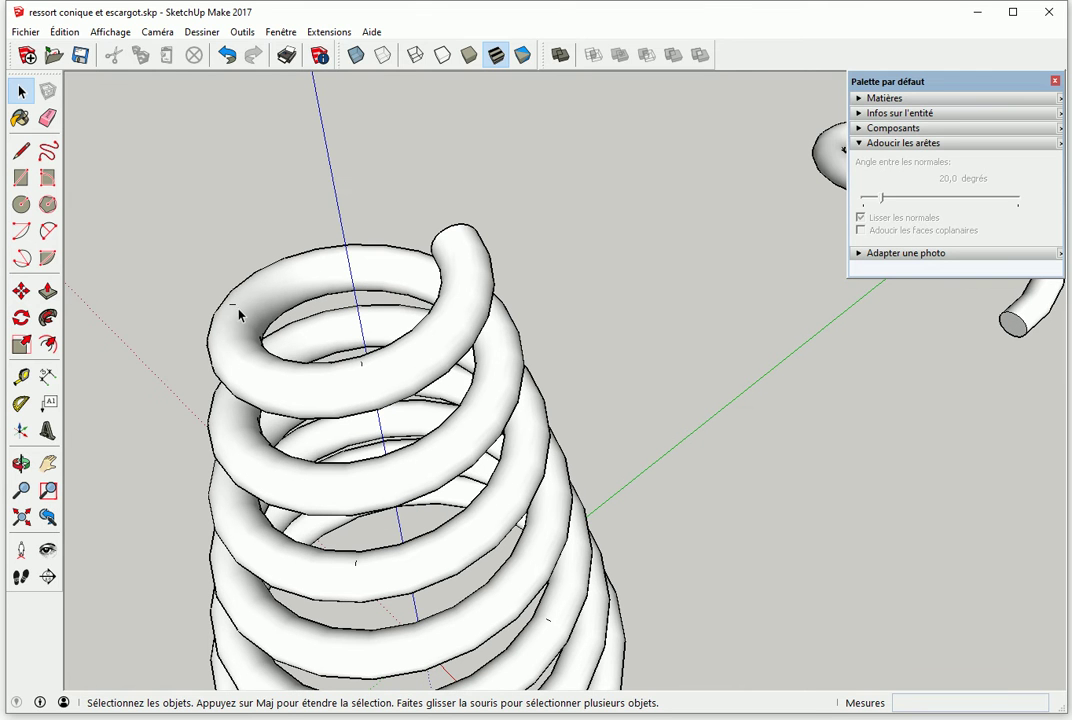
click(239, 312)
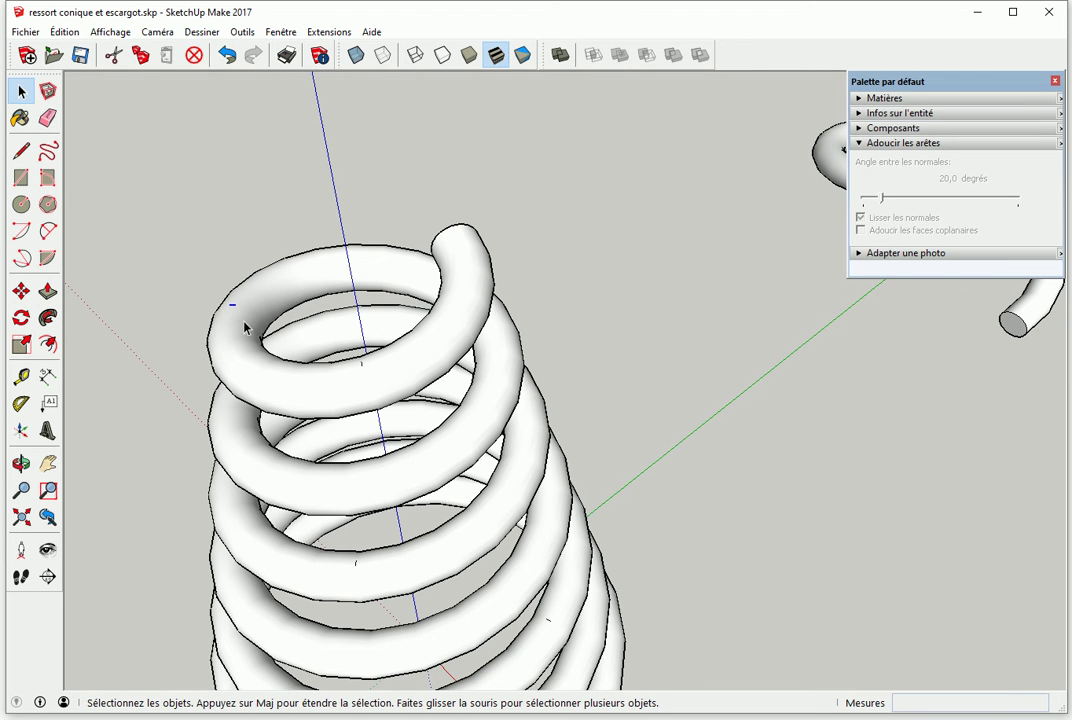
click(293, 358)
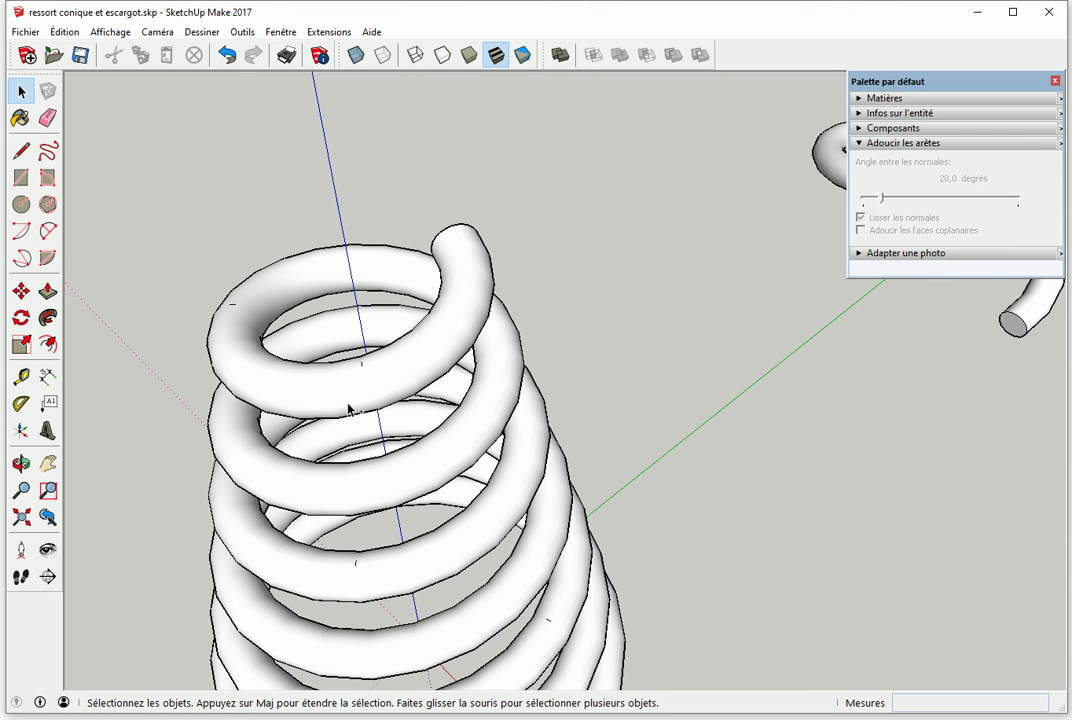
key(ctrl+z)
- Reframe the view and select both springs with Ctrl+A
scroll(517, 425, down, 1)
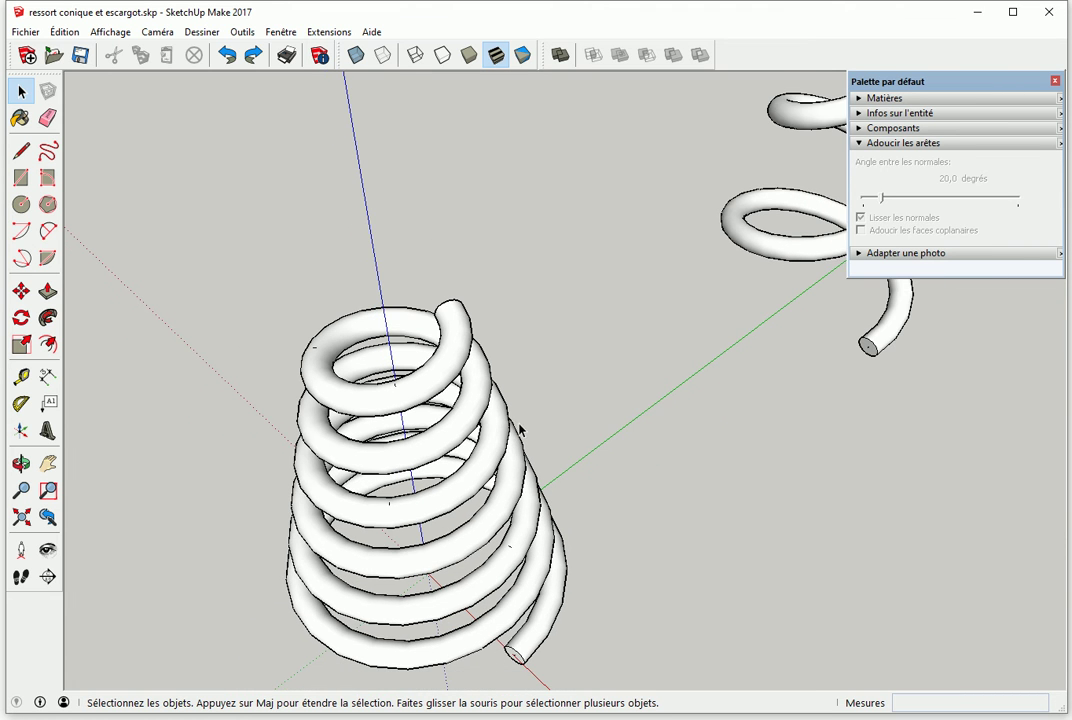
mouse_move(567, 433)
middle_down()
mouse_move(498, 407)
mouse_move(522, 426)
mouse_move(486, 424)
mouse_move(348, 342)
middle_up()
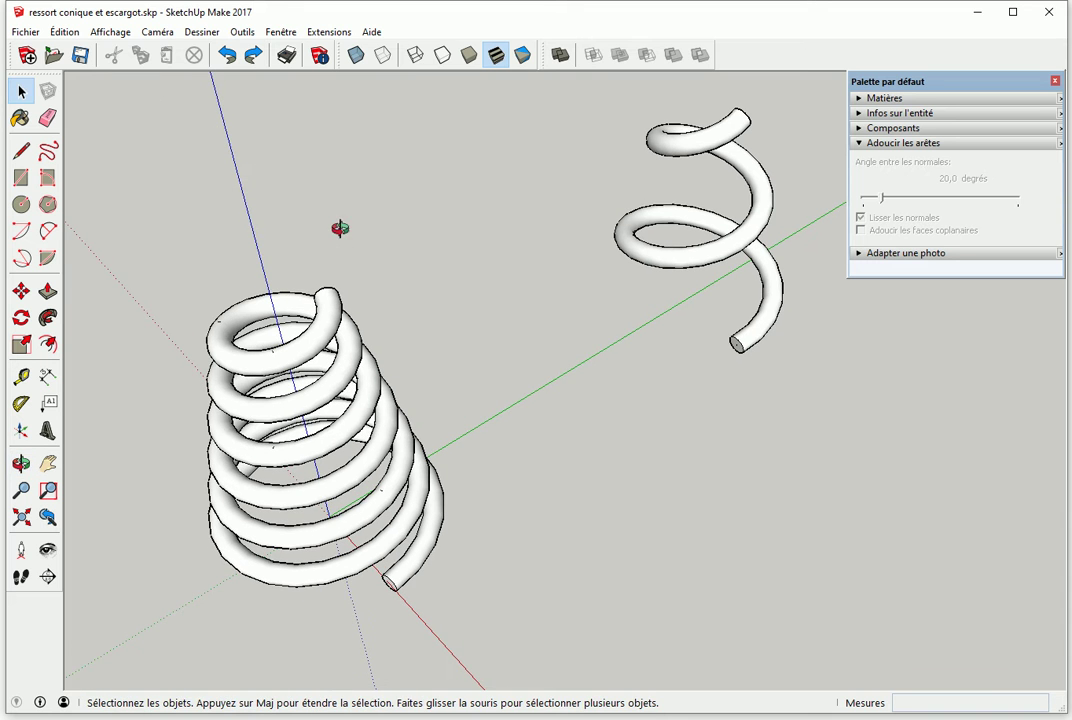
middle_drag(340, 228, 313, 222)
key(ctrl+a)
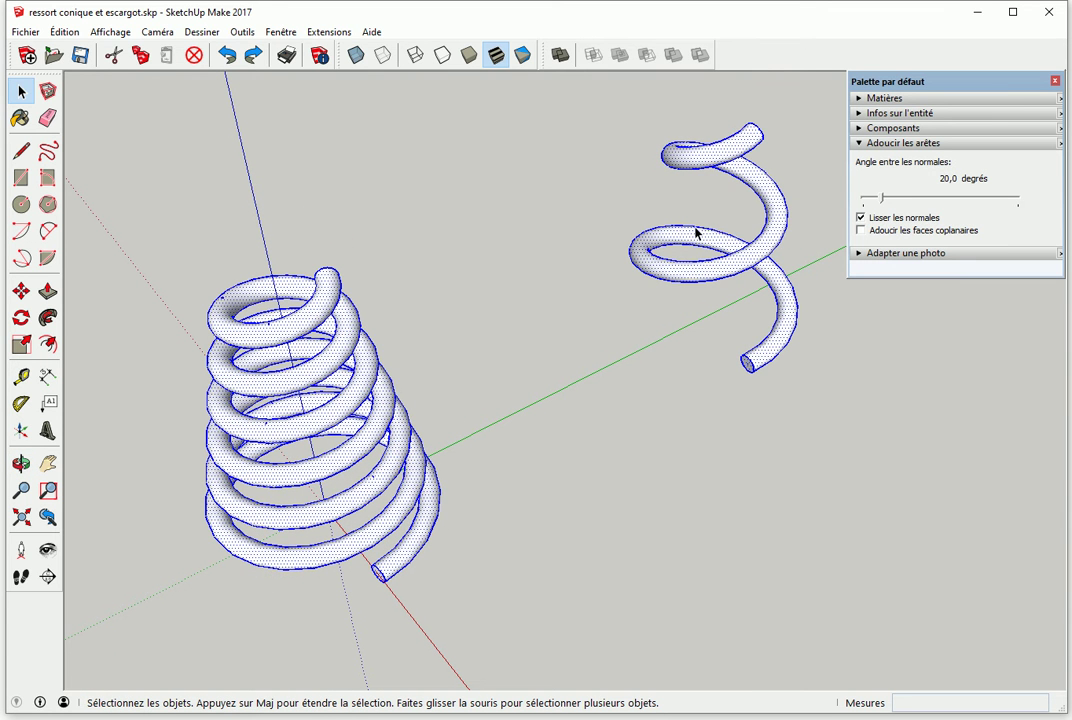
- Turn on Adoucir les faces coplanaires for both springs, then orbit to eye level
click(862, 231)
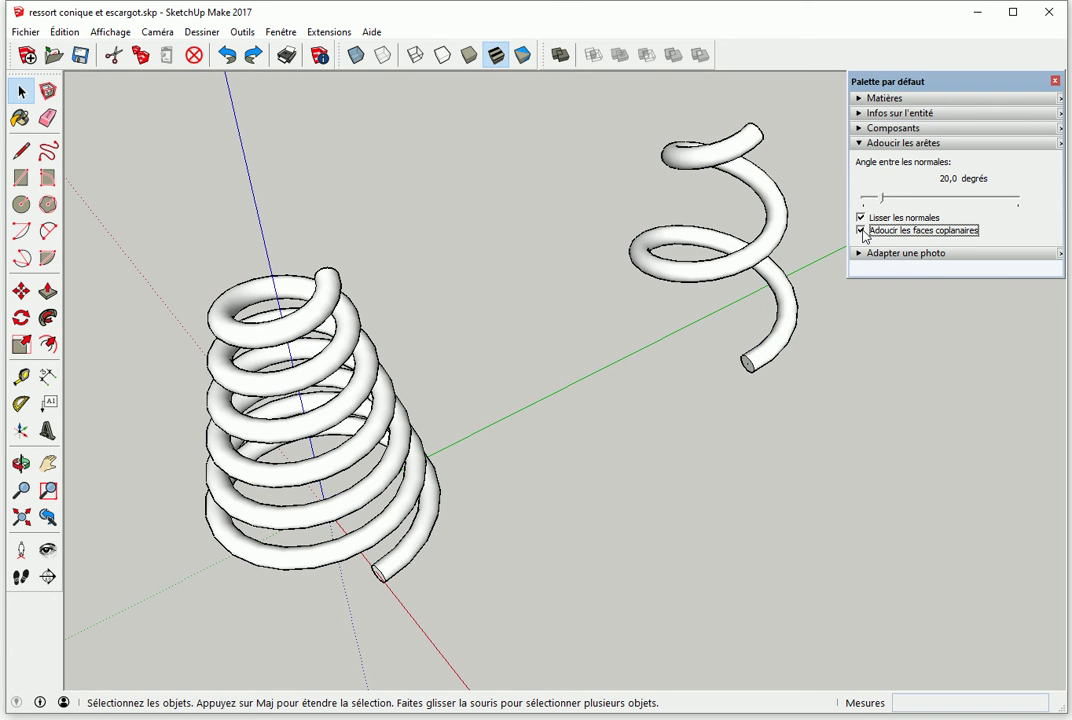
click(397, 300)
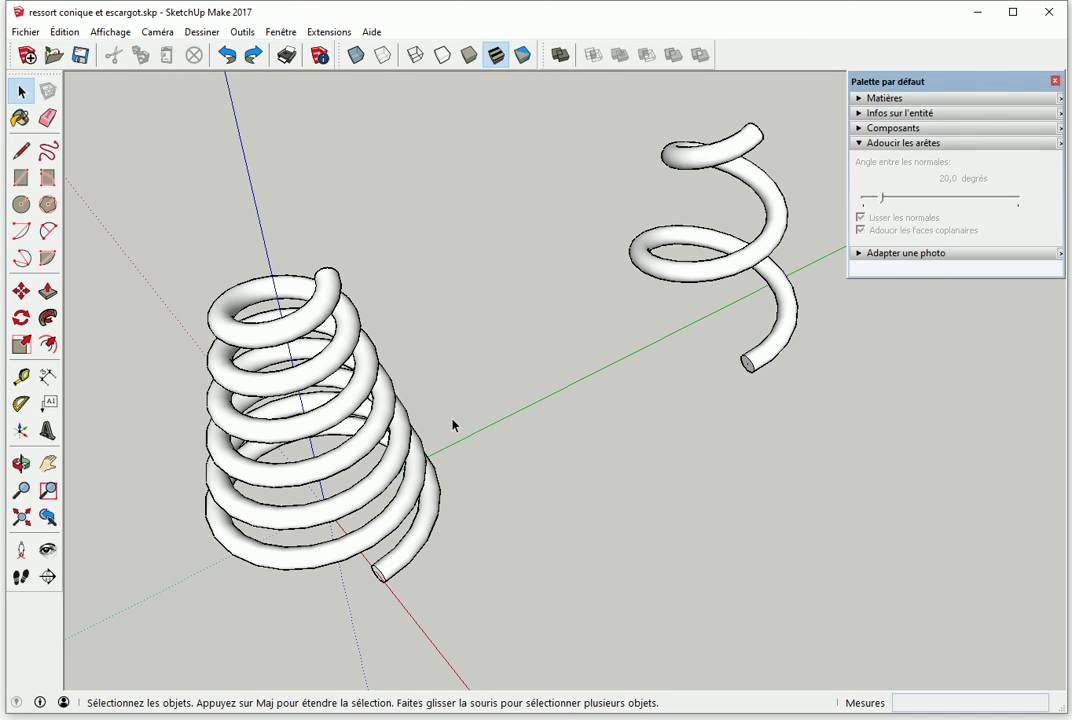
mouse_move(414, 342)
middle_down()
mouse_move(498, 500)
mouse_move(631, 377)
mouse_move(687, 400)
mouse_move(510, 452)
mouse_move(378, 431)
mouse_move(583, 443)
mouse_move(410, 460)
middle_up()
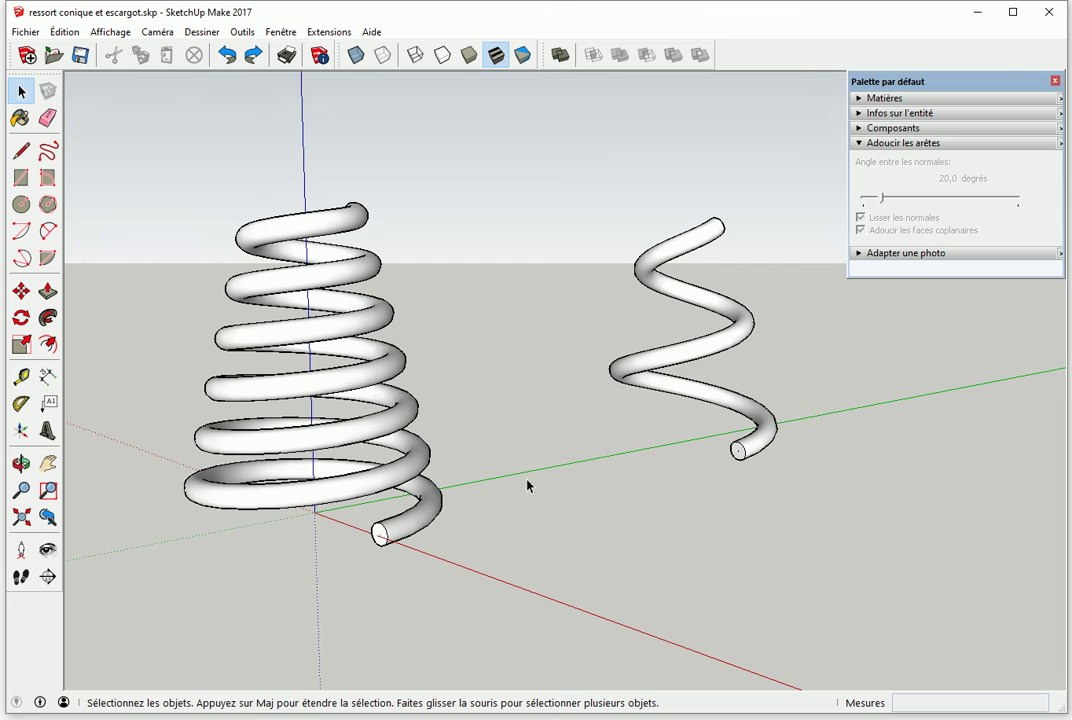
middle_drag(418, 540, 398, 505)
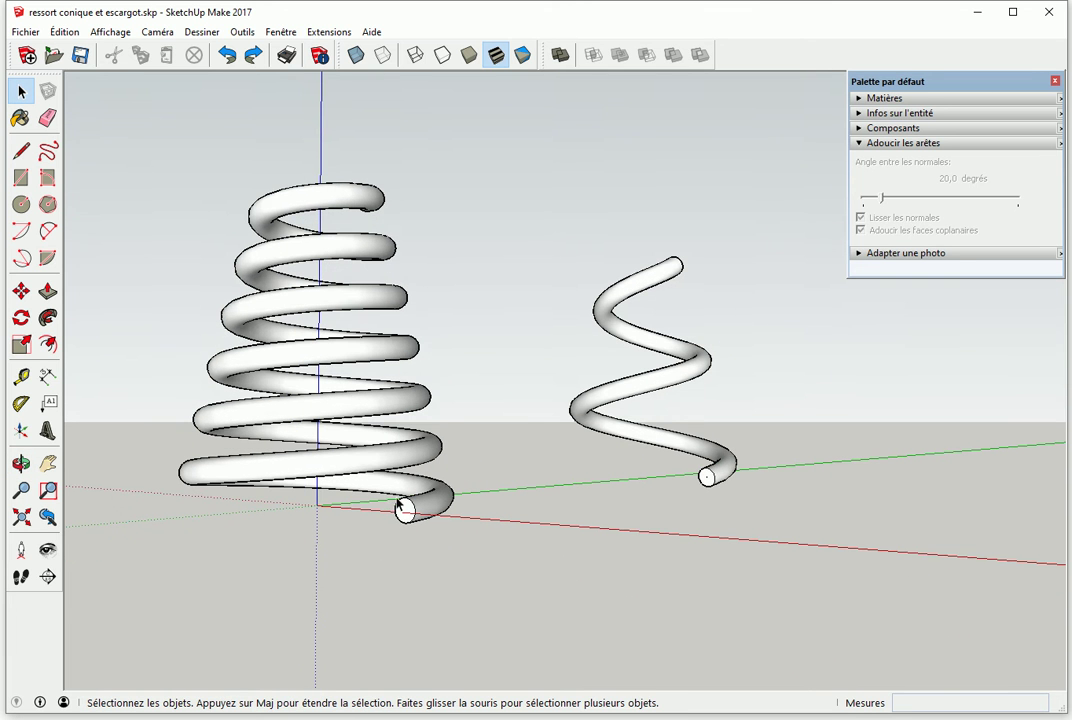
middle_drag(543, 372, 459, 431)
mouse_move(474, 354)
middle_down()
mouse_move(455, 414)
mouse_move(460, 350)
mouse_move(404, 488)
mouse_move(471, 481)
mouse_move(604, 511)
middle_up()
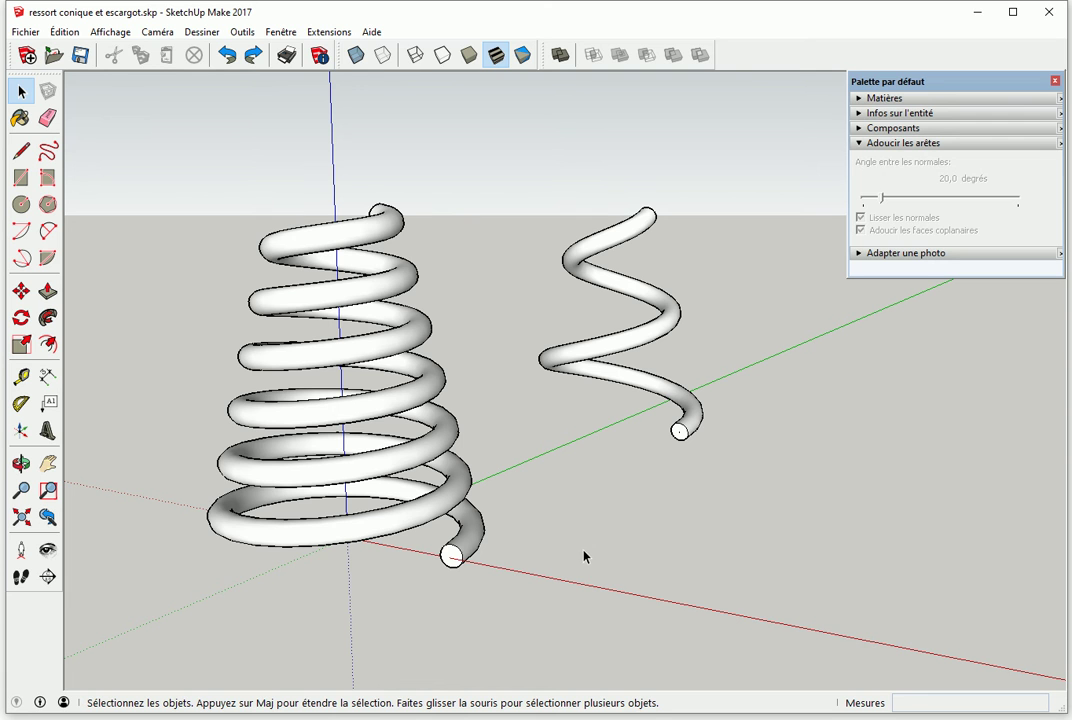
- Switch to X-ray view and select the whole helix path inside the conical spring
click(356, 54)
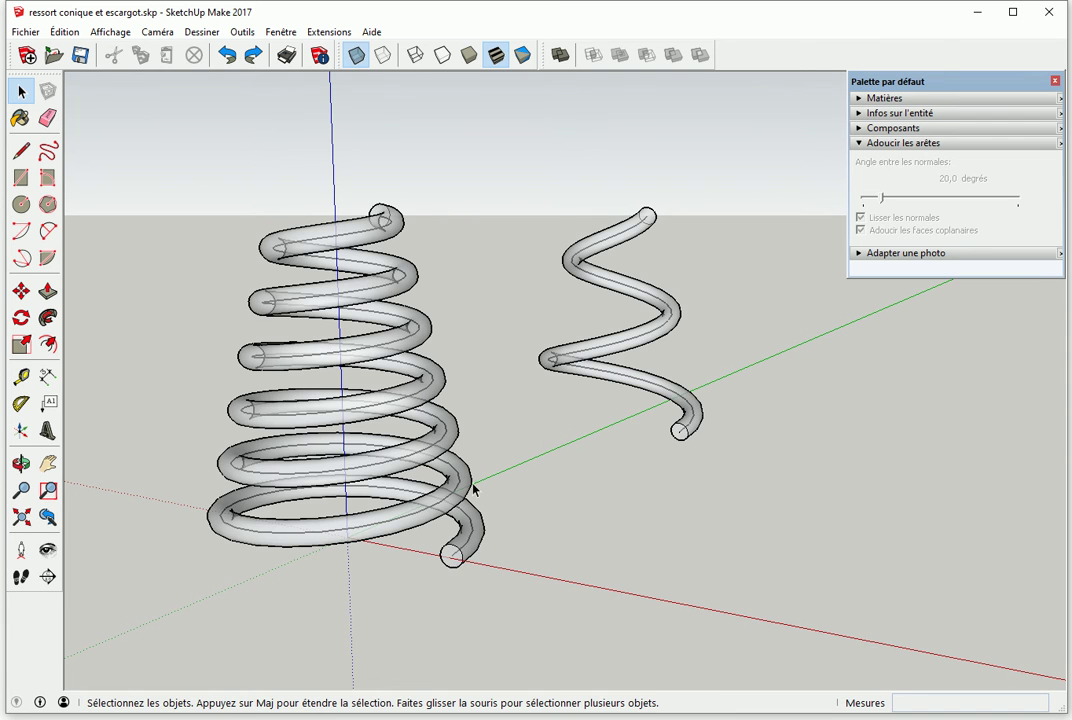
click(466, 553)
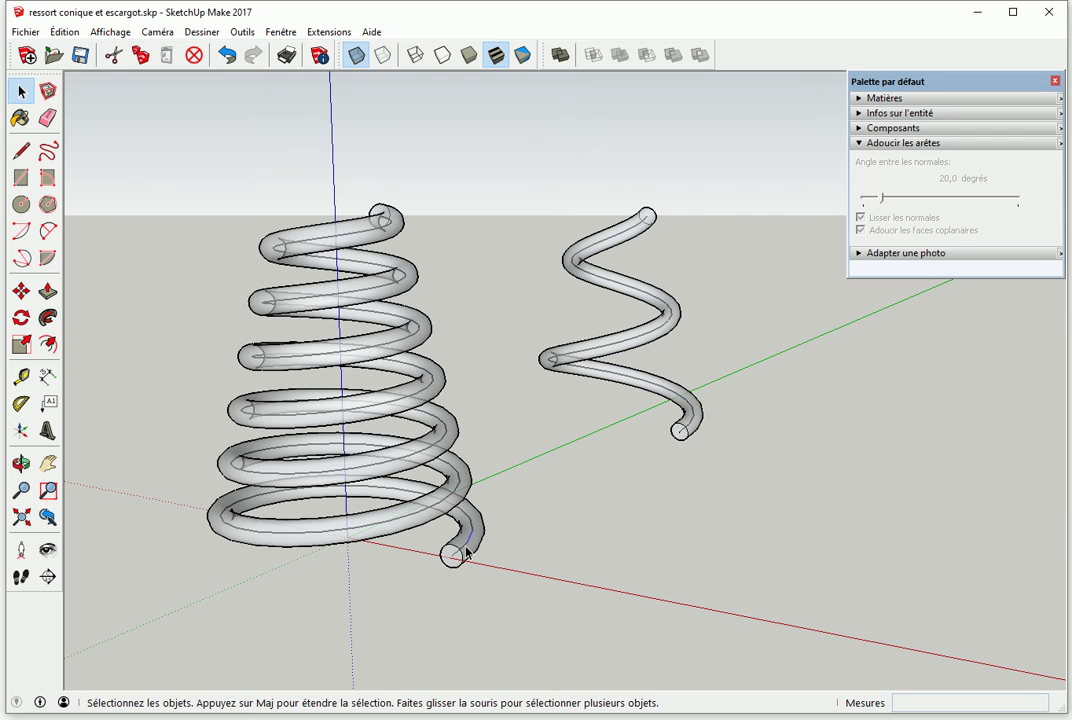
triple_click(466, 553)
middle_drag(470, 490, 497, 470)
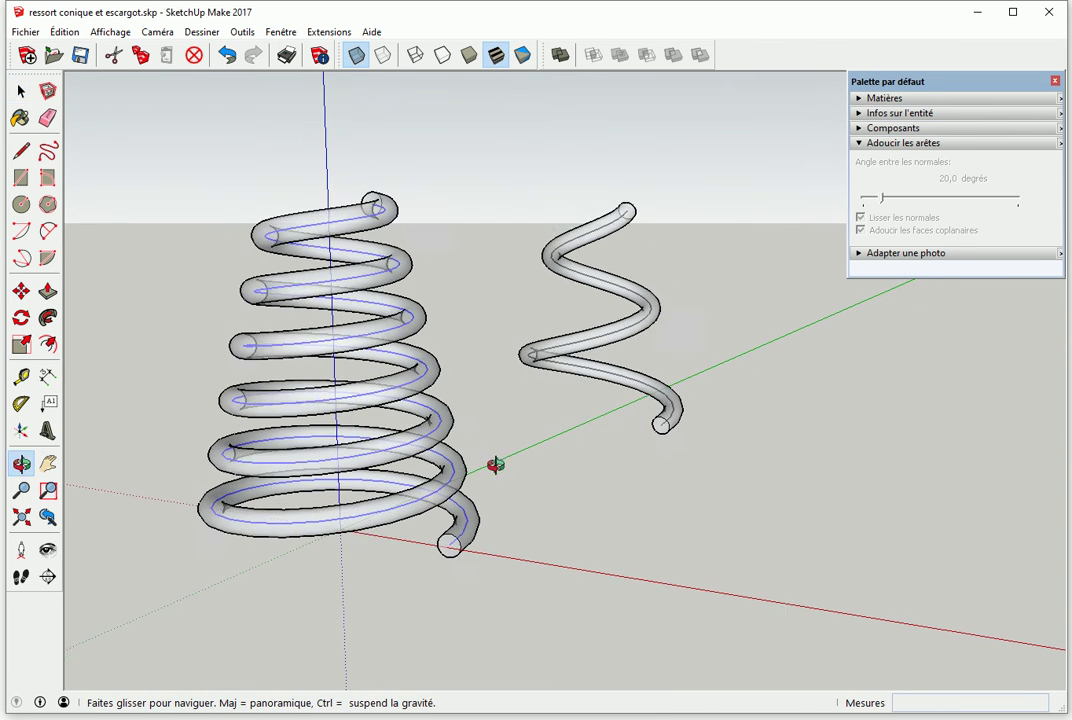
- Move the helix path out to the right of the two spring tubes
key(m)
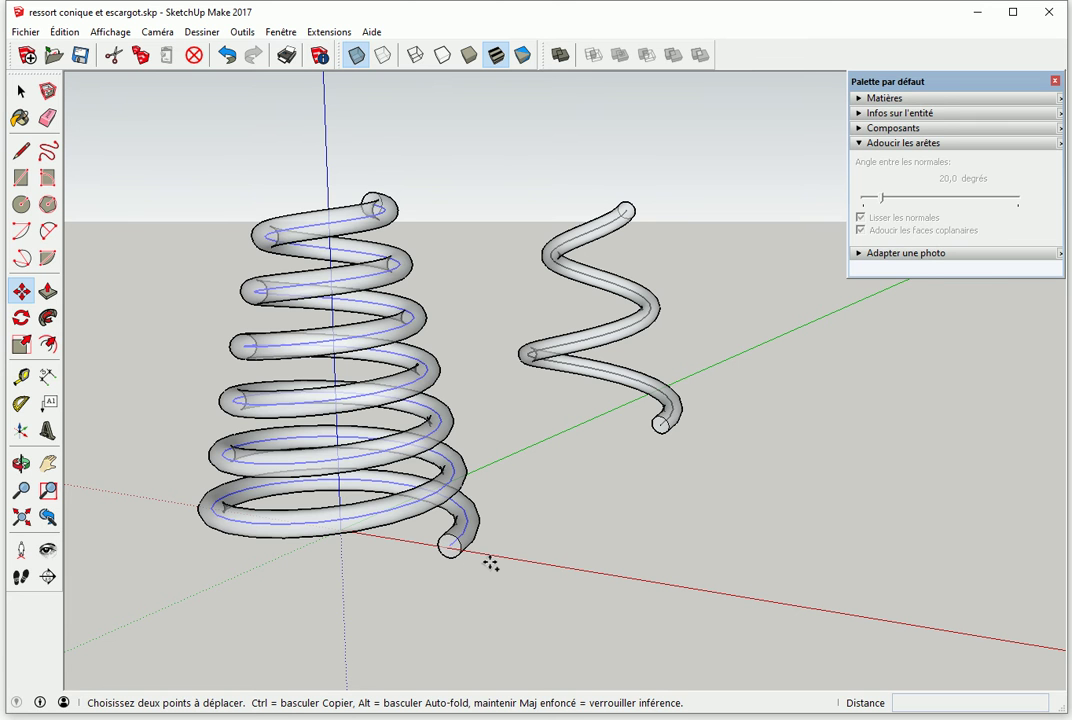
click(450, 545)
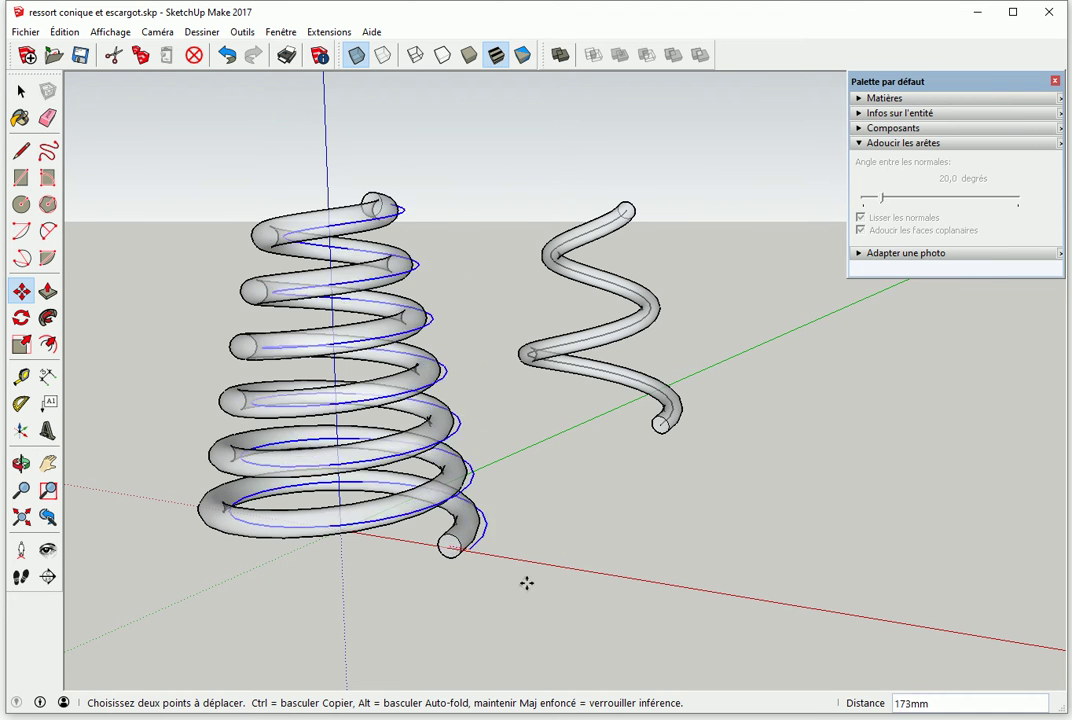
click(966, 632)
scroll(620, 621, down, 2)
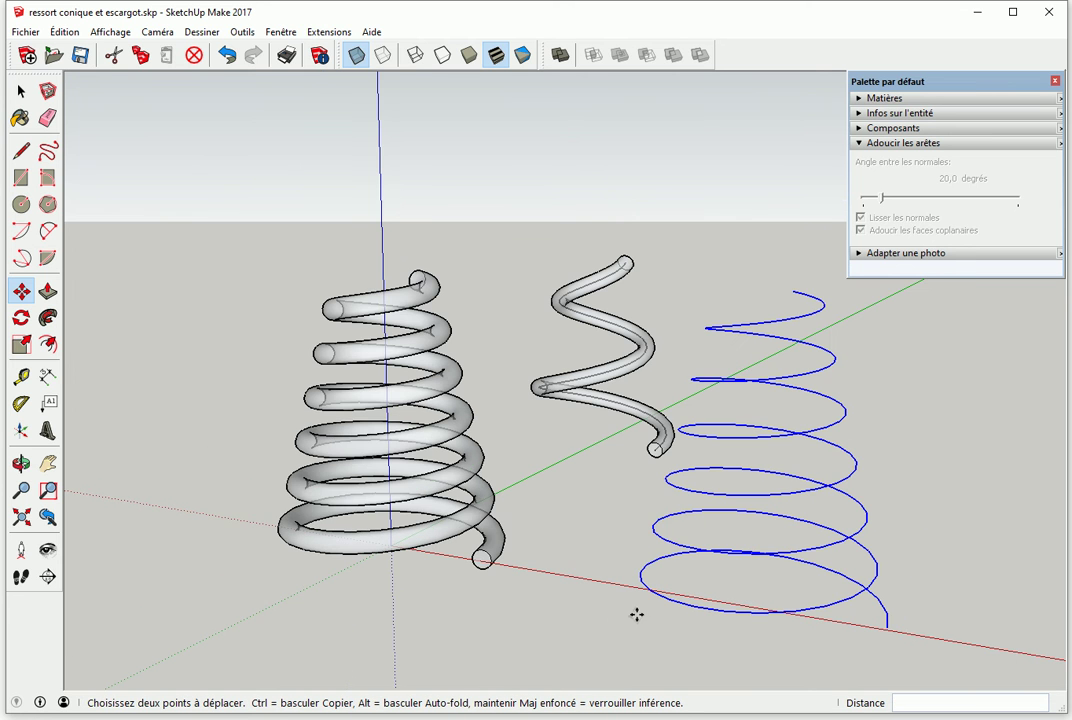
middle_drag(636, 619, 585, 576)
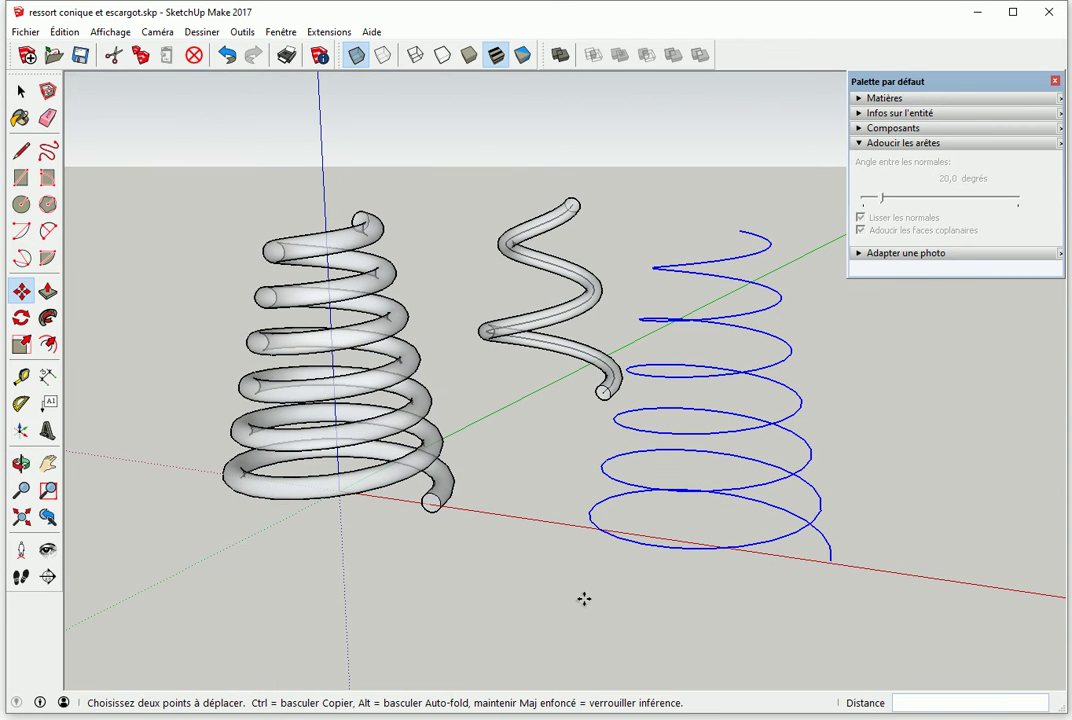
key(space)
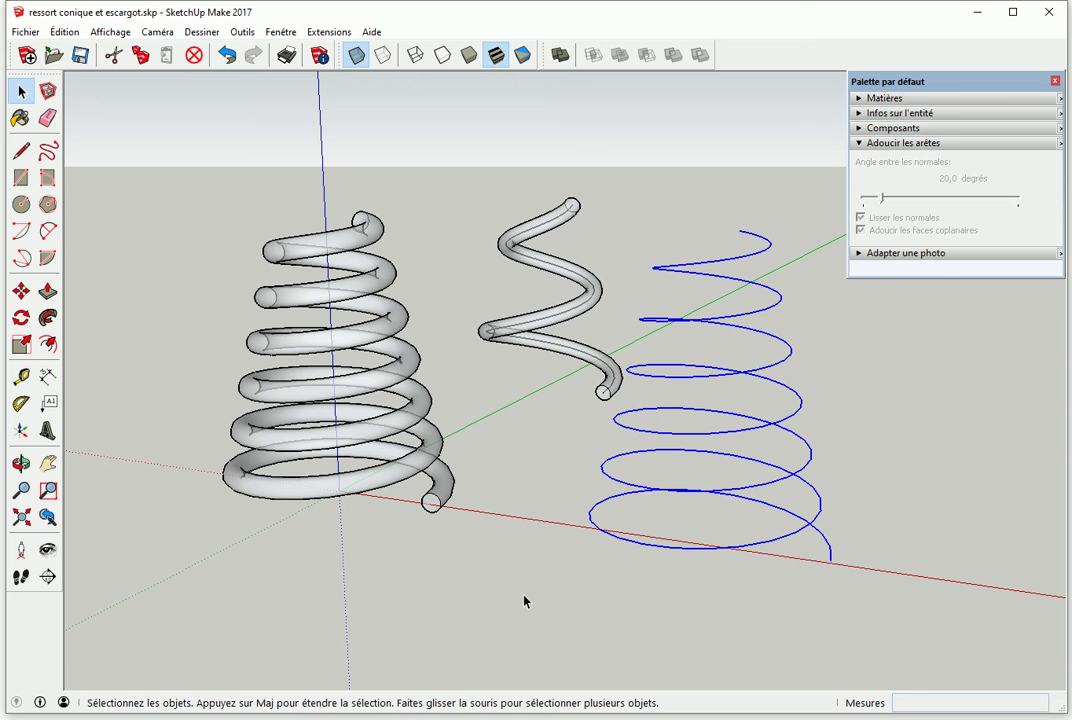
- Select the loose helix and flatten it to 0,11 of its height
click(524, 601)
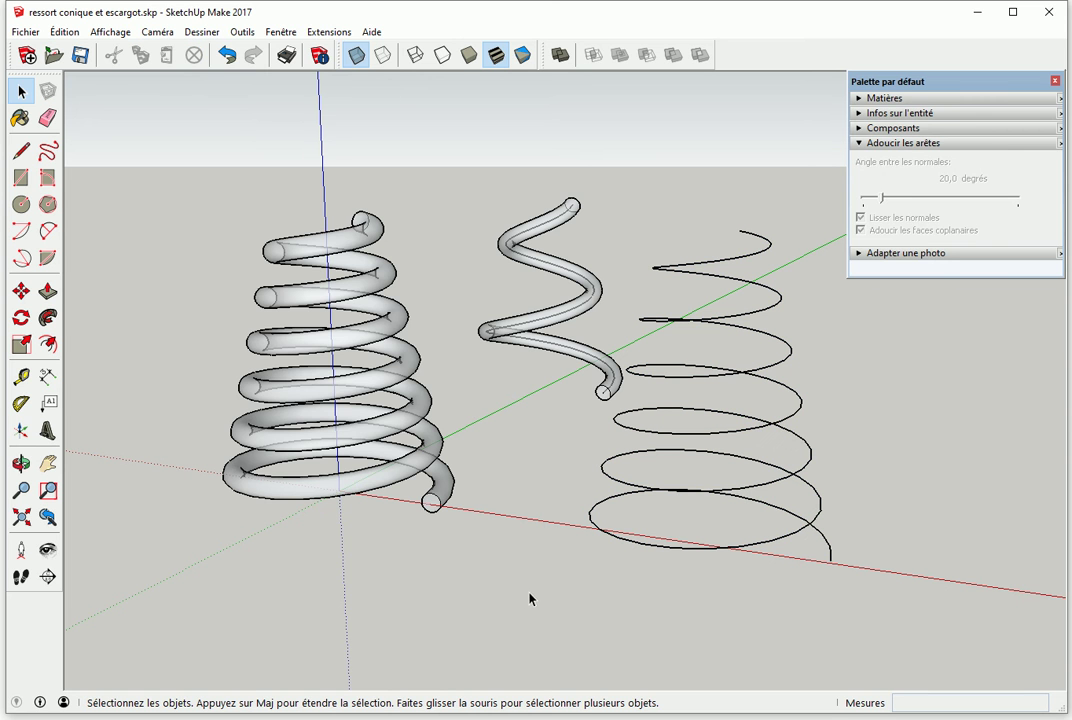
key(o)
drag(540, 554, 574, 567)
key(space)
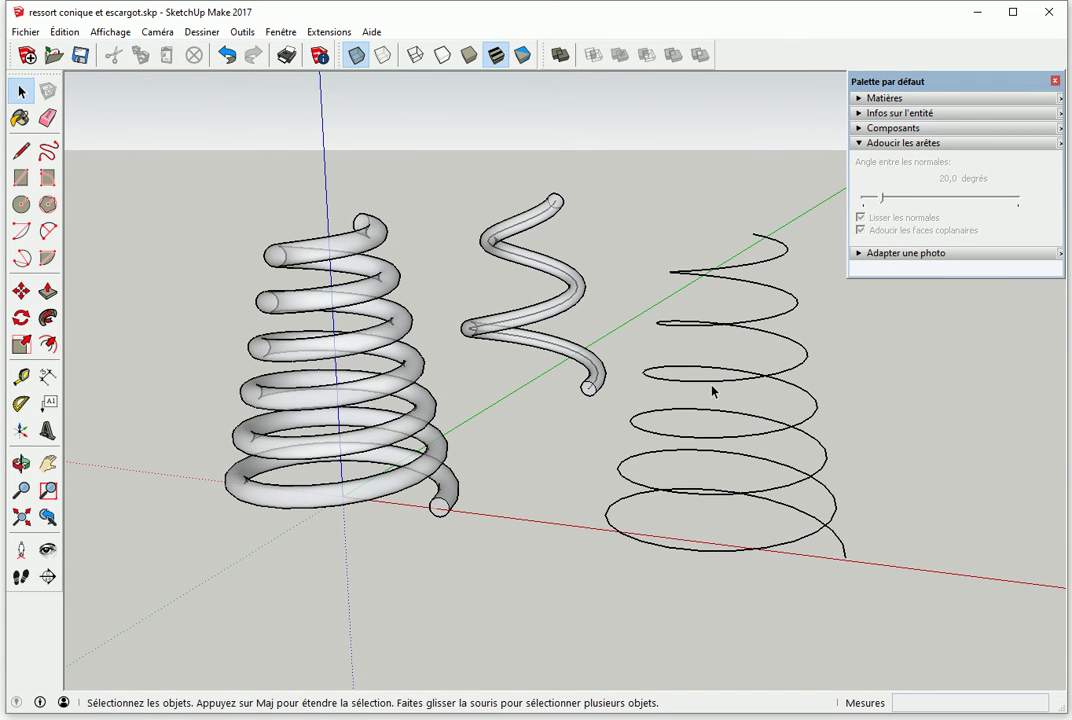
click(712, 384)
triple_click(684, 381)
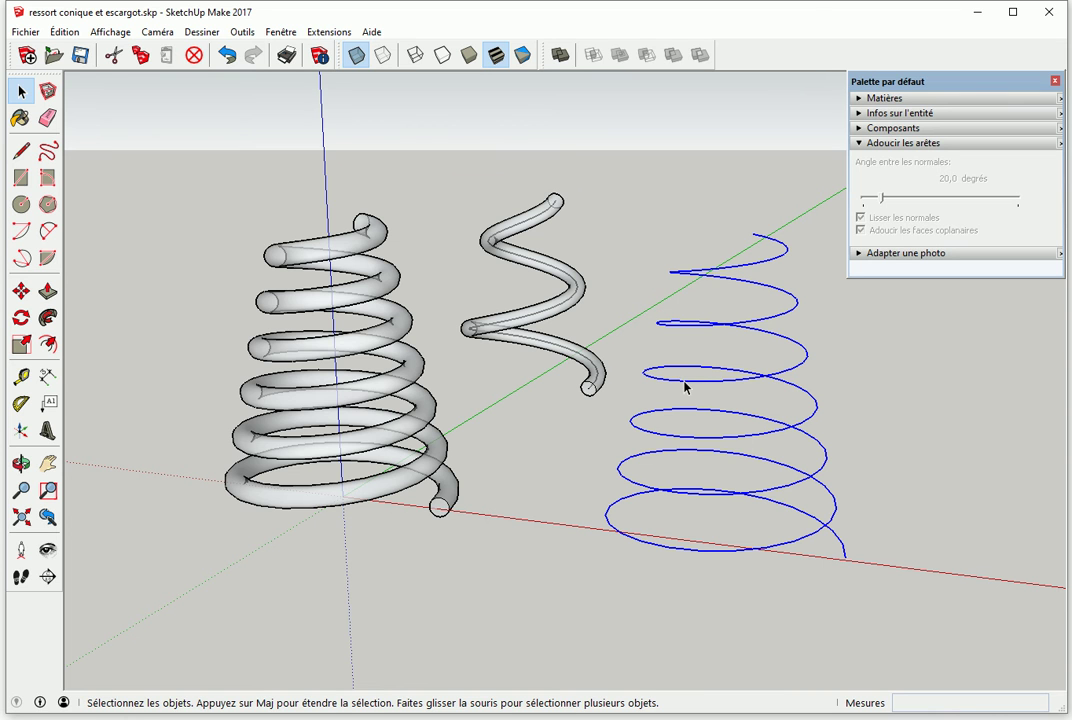
click(21, 344)
mouse_move(735, 238)
mouse_down()
mouse_move(759, 512)
mouse_move(718, 545)
mouse_up()
middle_drag(716, 560, 772, 466)
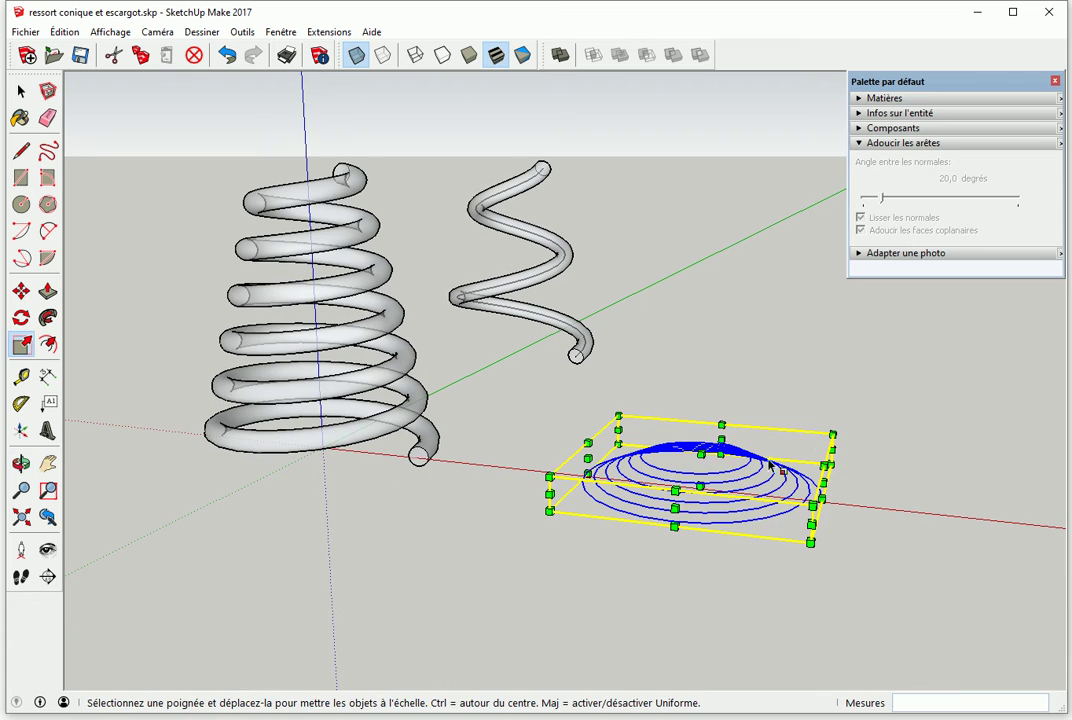
key(space)
- Window-select the flat spiral and stretch it upward into a conical coil
click(543, 438)
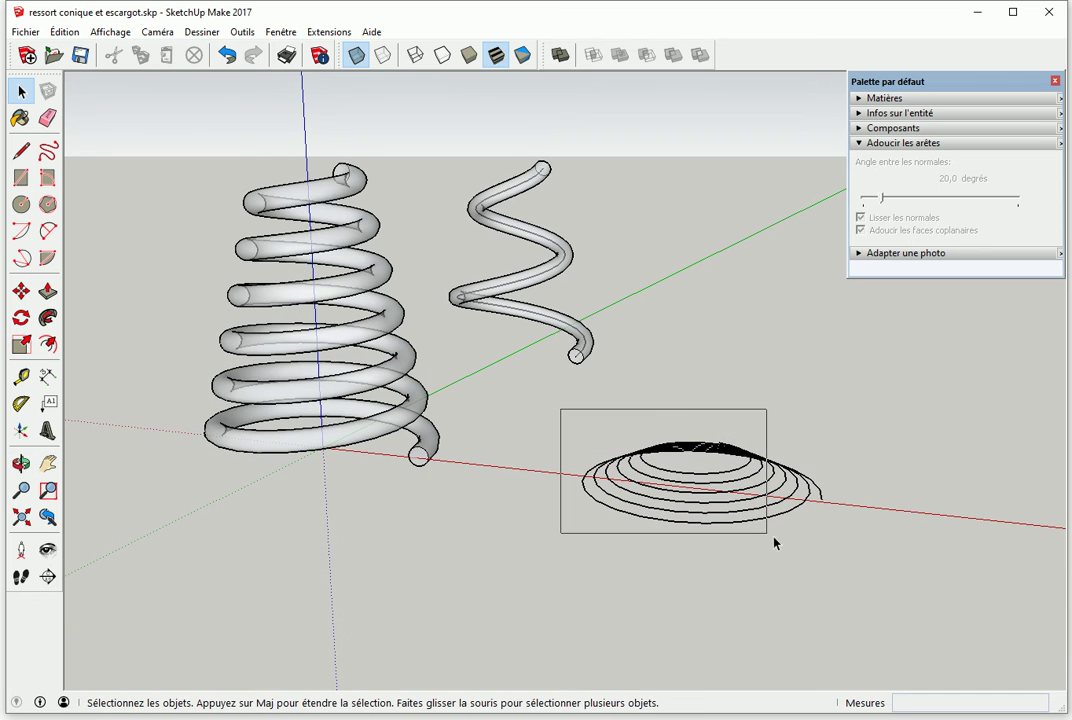
drag(562, 407, 873, 577)
mouse_move(873, 577)
middle_down()
mouse_move(674, 539)
mouse_move(665, 565)
middle_up()
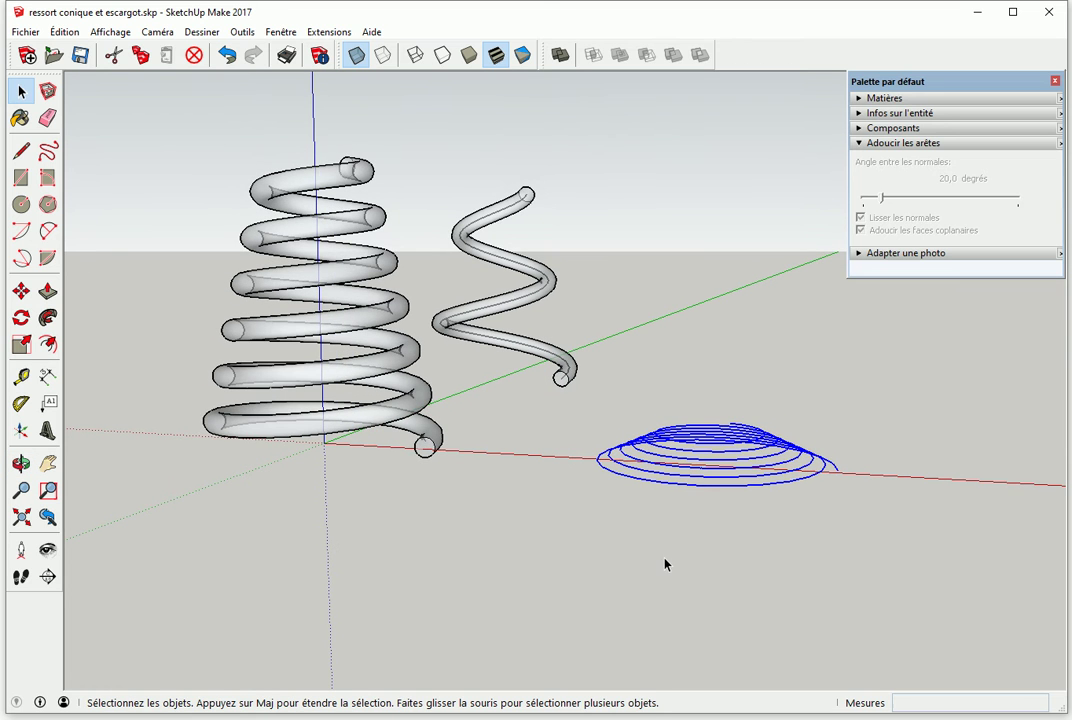
key(s)
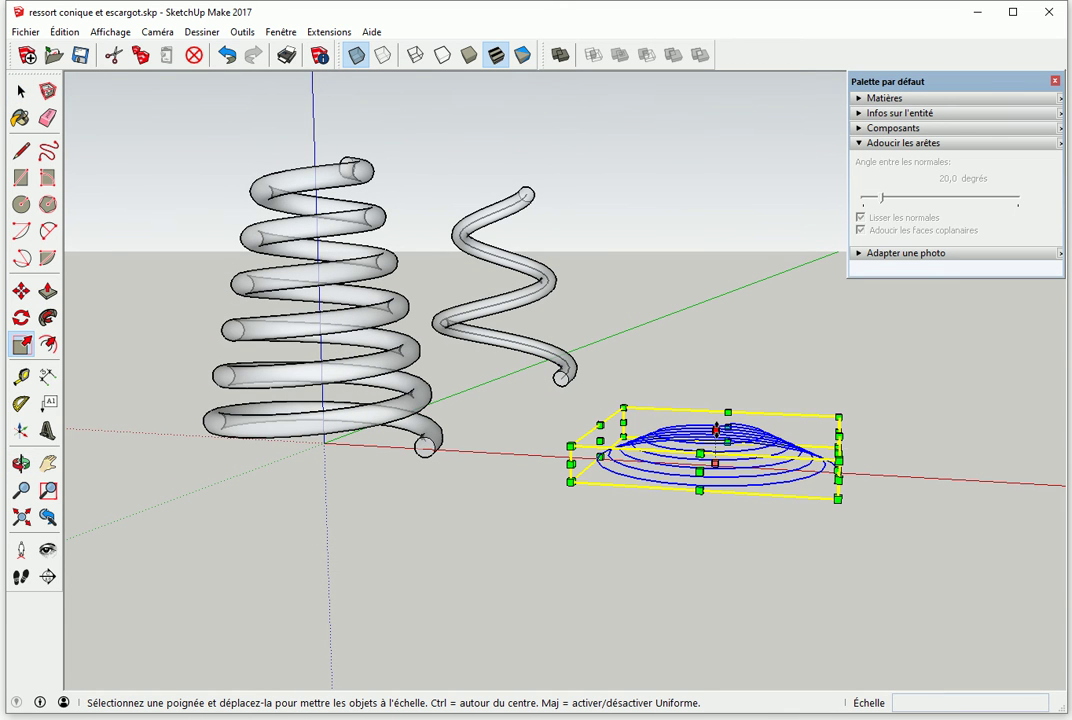
drag(716, 430, 718, 347)
key(space)
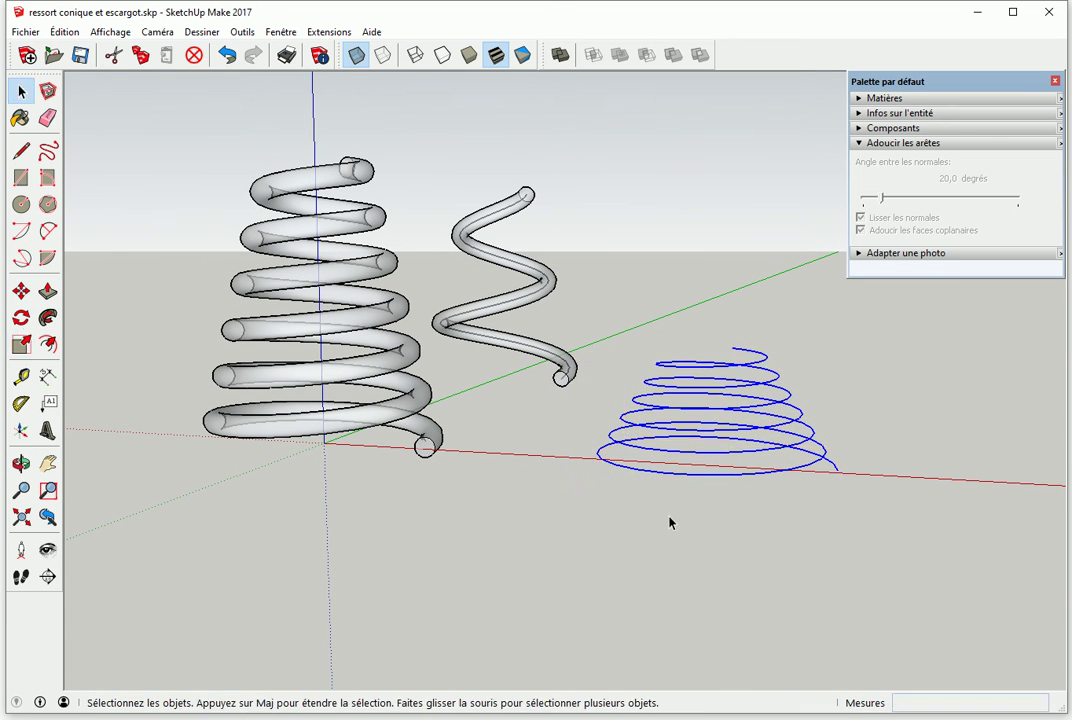
click(670, 538)
mouse_move(492, 495)
middle_down()
mouse_move(574, 495)
mouse_move(419, 502)
mouse_move(634, 519)
mouse_move(471, 510)
mouse_move(483, 462)
middle_up()
- Copy the conical coil to the right along the red axis and select the copy
mouse_move(474, 311)
mouse_down()
mouse_move(586, 478)
mouse_move(740, 524)
mouse_up()
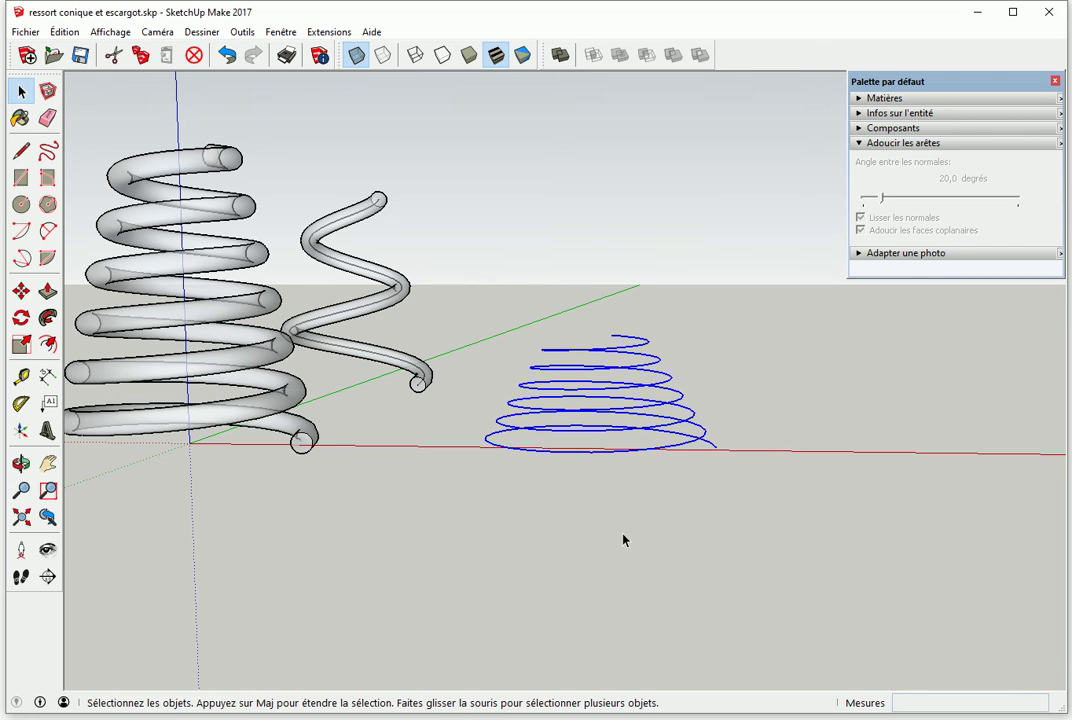
key(m)
key(ctrl)
click(717, 448)
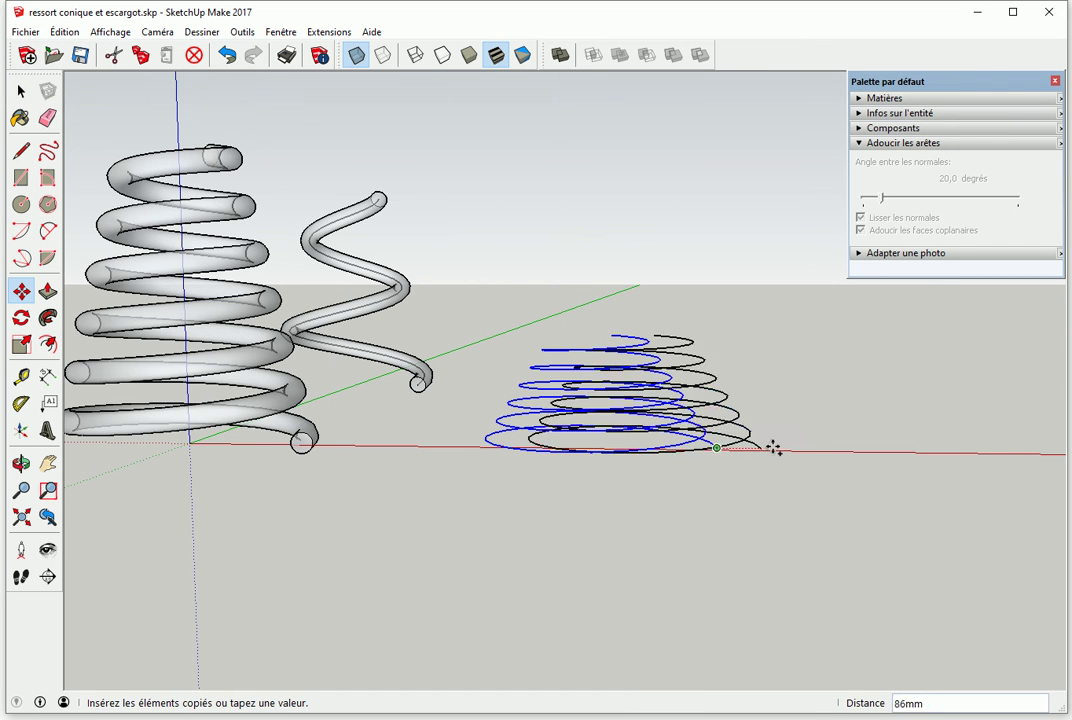
click(1047, 456)
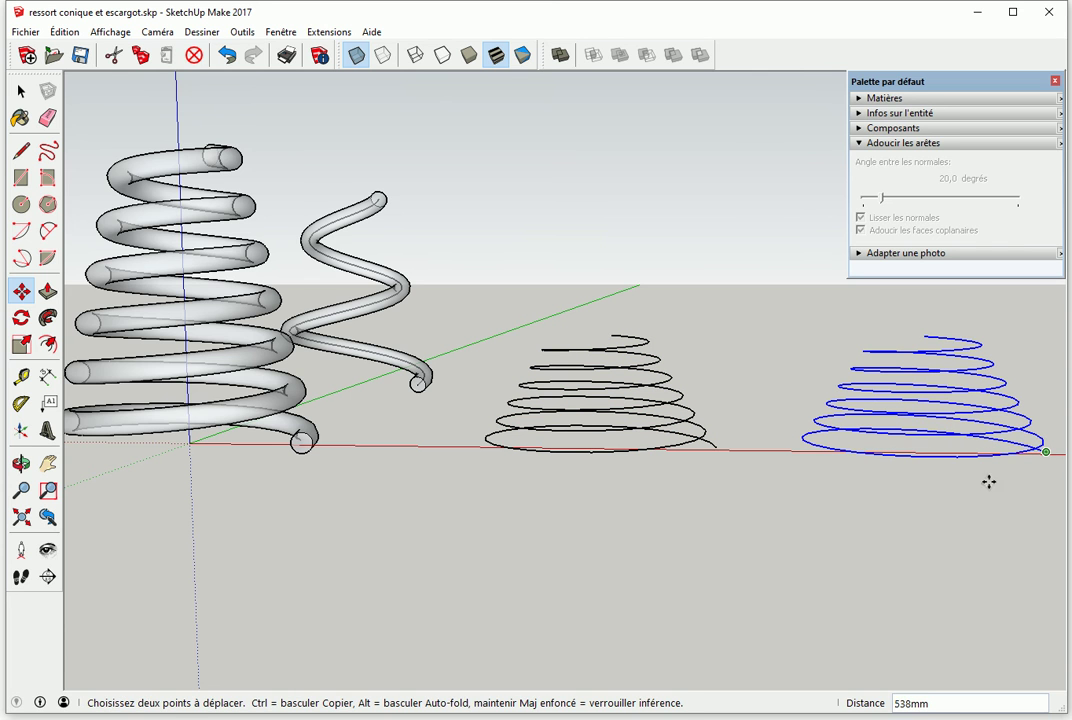
key(space)
click(856, 559)
mouse_move(901, 543)
middle_down()
mouse_move(797, 558)
mouse_move(676, 508)
middle_up()
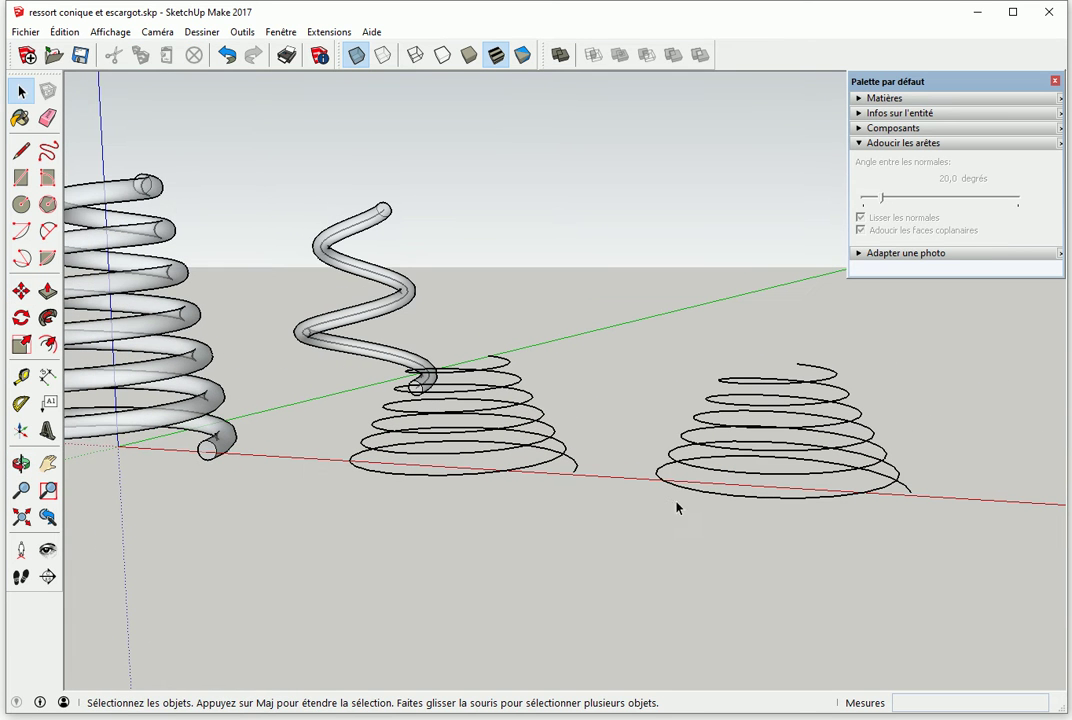
drag(668, 362, 924, 565)
drag(637, 345, 950, 570)
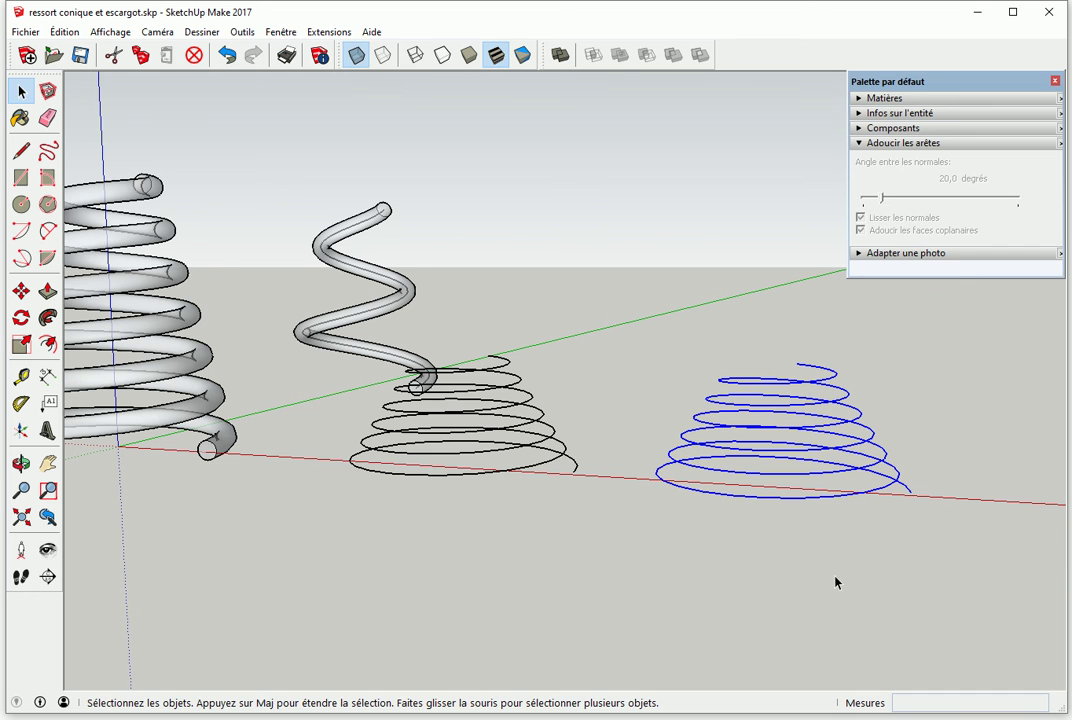
- Squash the copied coil down to 0,11 of its height
key(s)
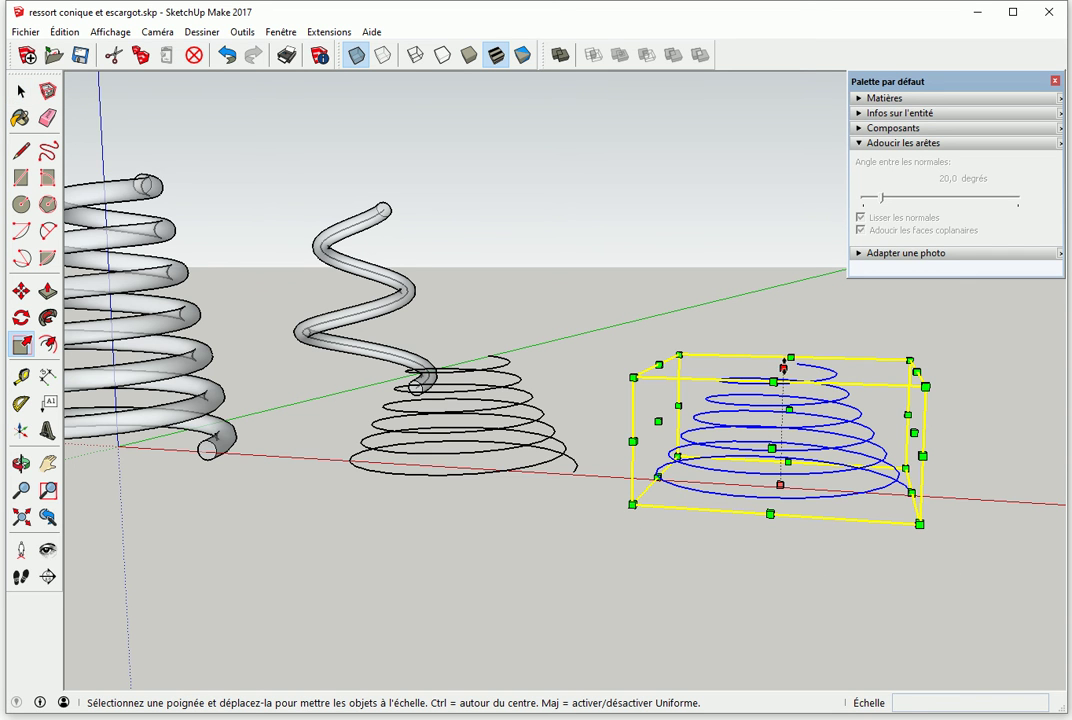
drag(783, 368, 780, 472)
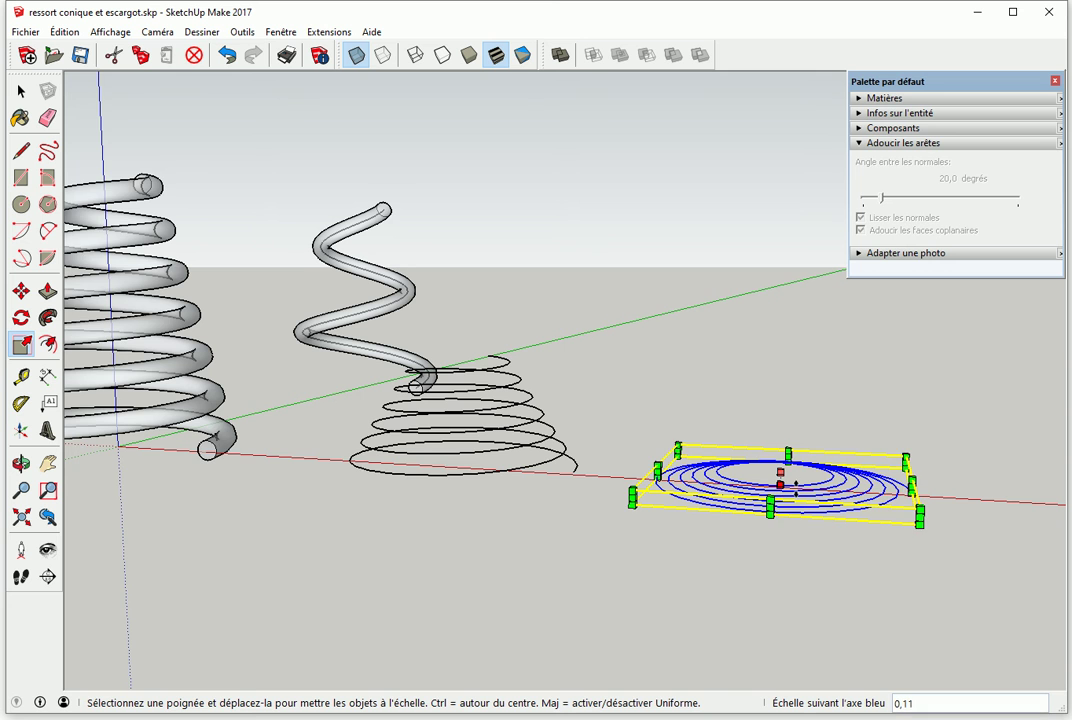
scroll(775, 500, up, 1)
key(space)
click(754, 569)
middle_drag(754, 569, 667, 399)
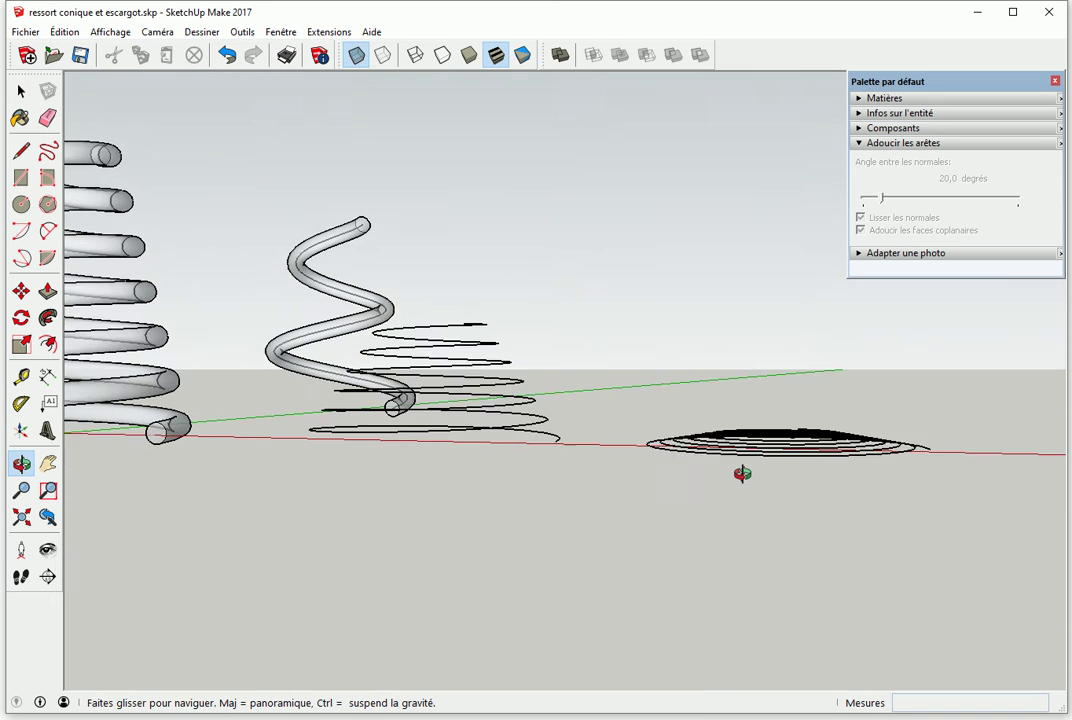
- Reselect the spiral and scale it along blue again to 0,13 height
drag(615, 380, 967, 505)
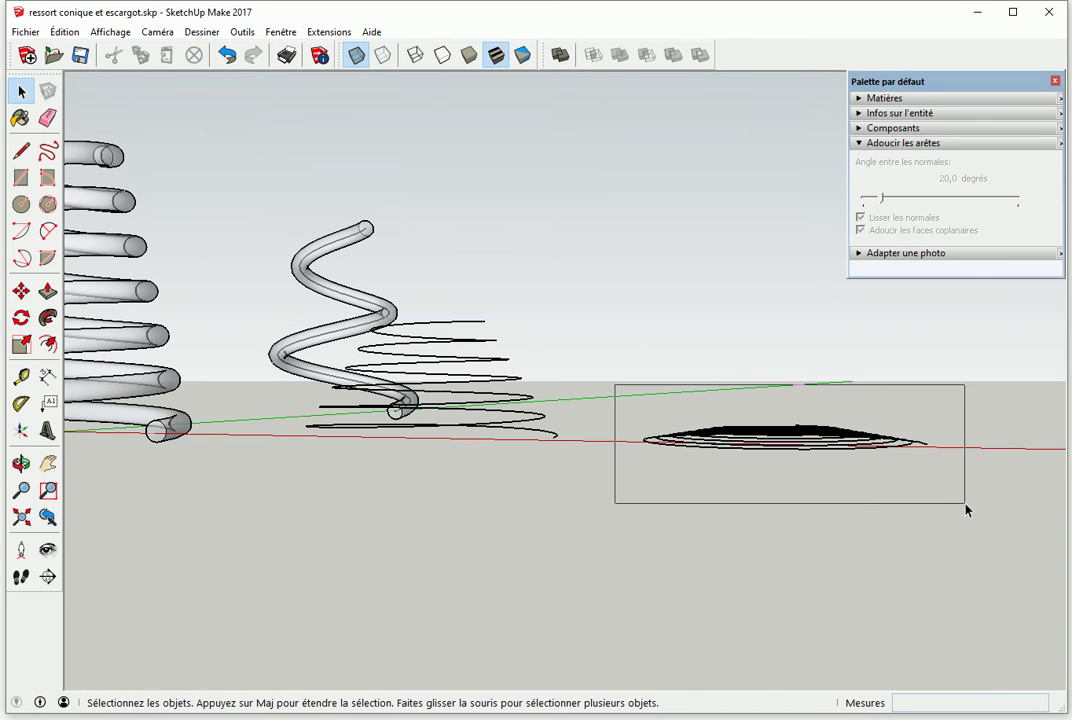
middle_drag(799, 514, 799, 543)
key(s)
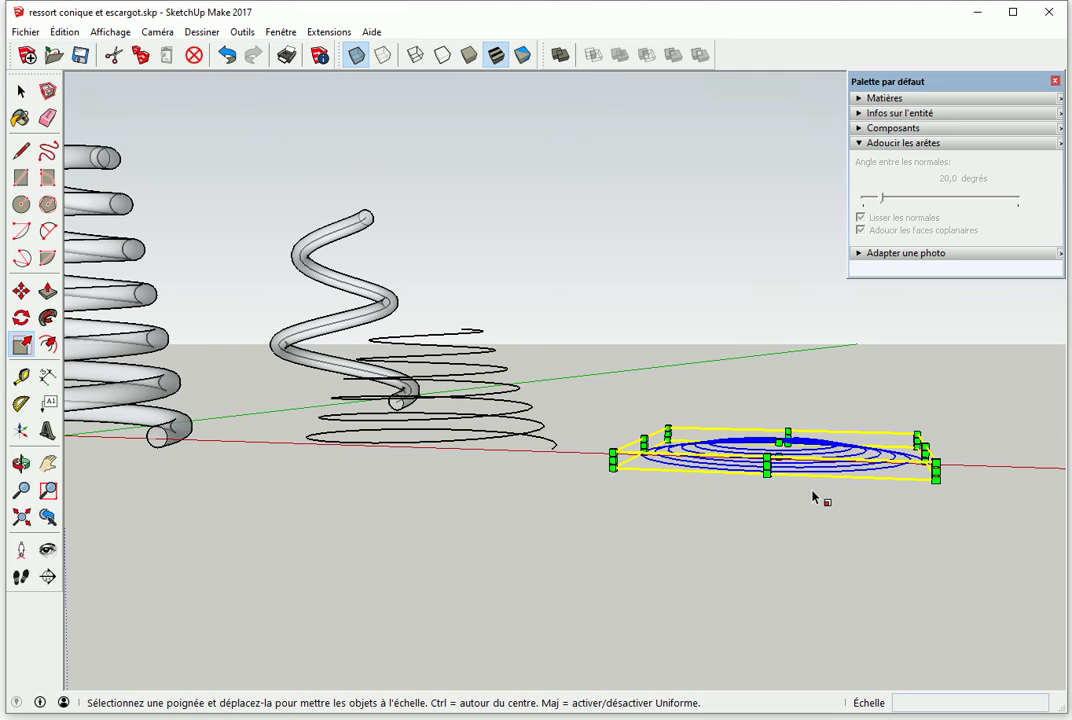
scroll(773, 447, up, 3)
scroll(766, 438, up, 1)
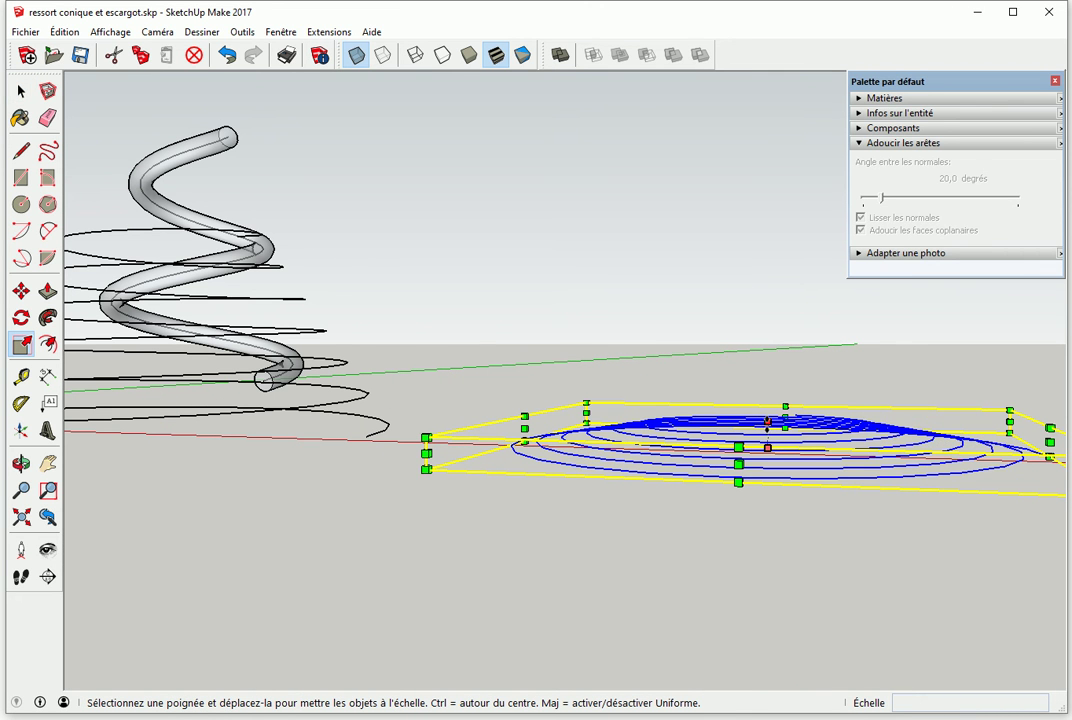
drag(767, 421, 768, 443)
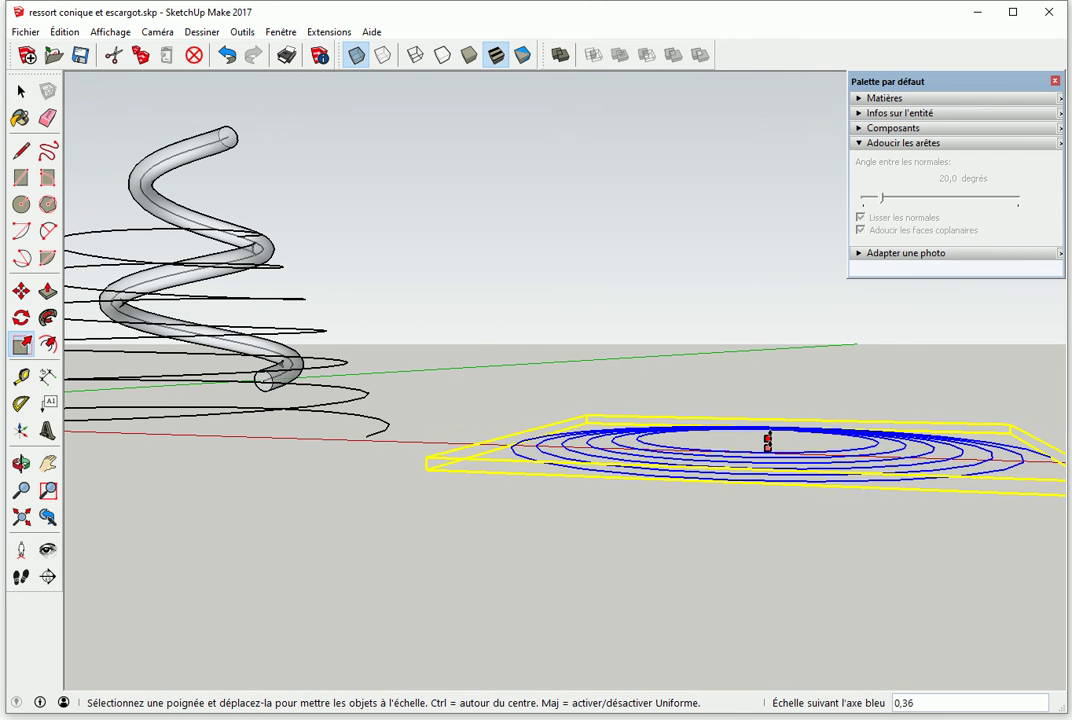
key(space)
click(765, 550)
mouse_move(770, 543)
middle_down()
mouse_move(785, 500)
mouse_move(780, 514)
mouse_move(750, 510)
mouse_move(739, 572)
middle_up()
- Draw an 8mm circle at the bottom end of the conical coil
middle_drag(586, 558, 479, 532)
scroll(471, 540, up, 2)
key(c)
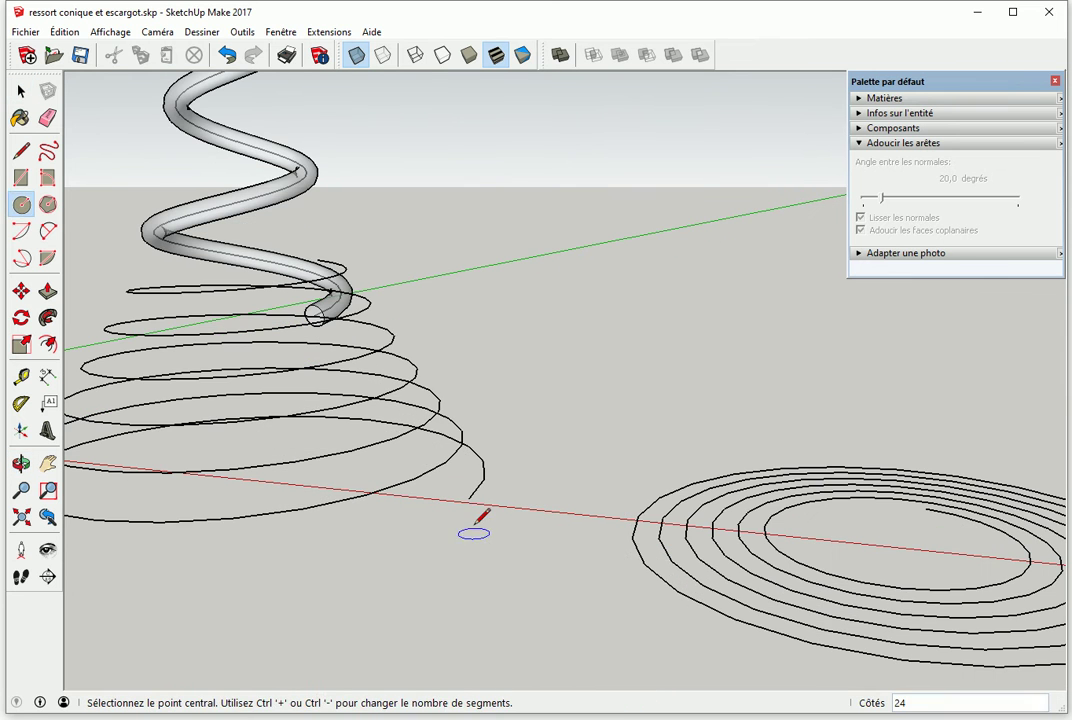
scroll(510, 500, up, 1)
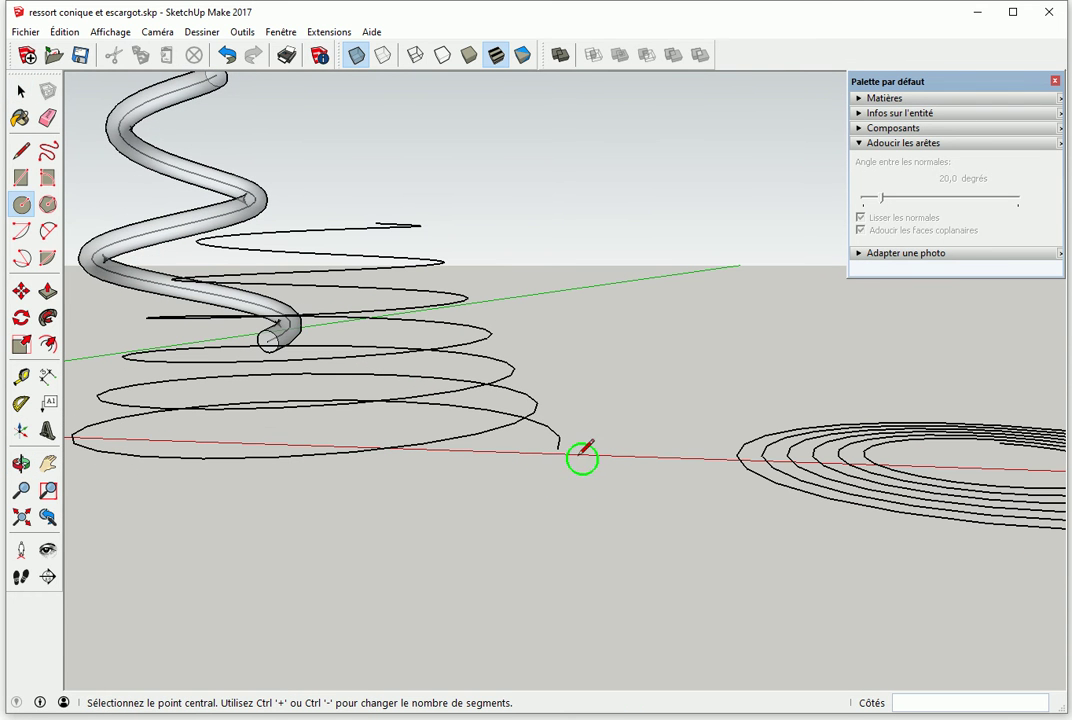
click(557, 449)
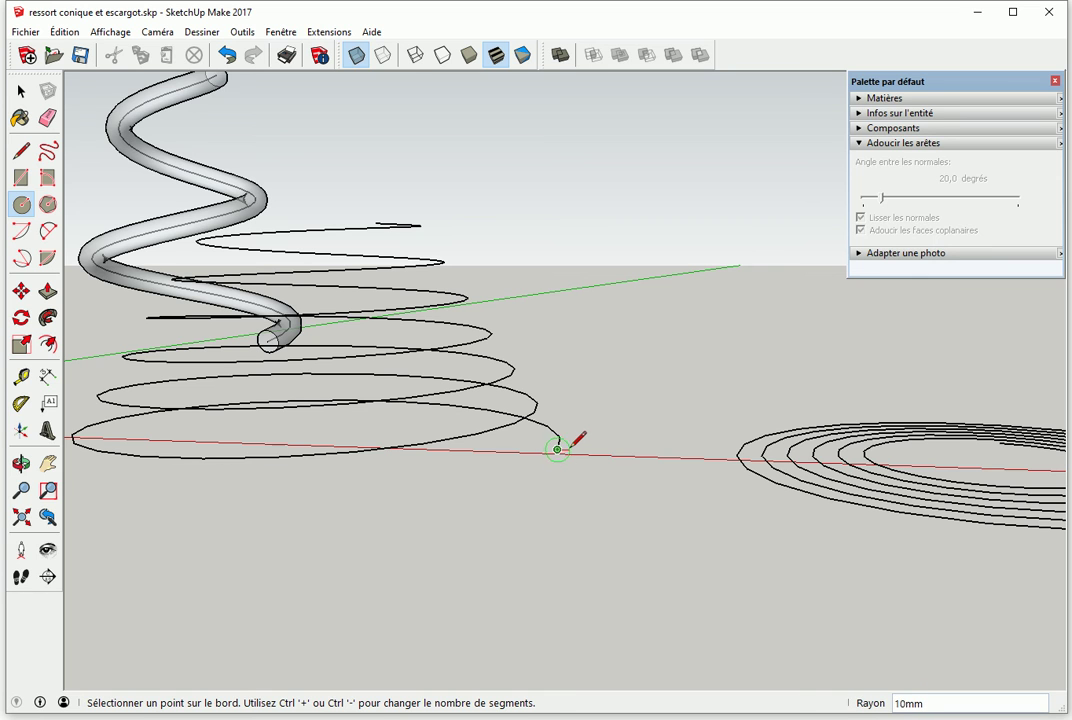
click(565, 444)
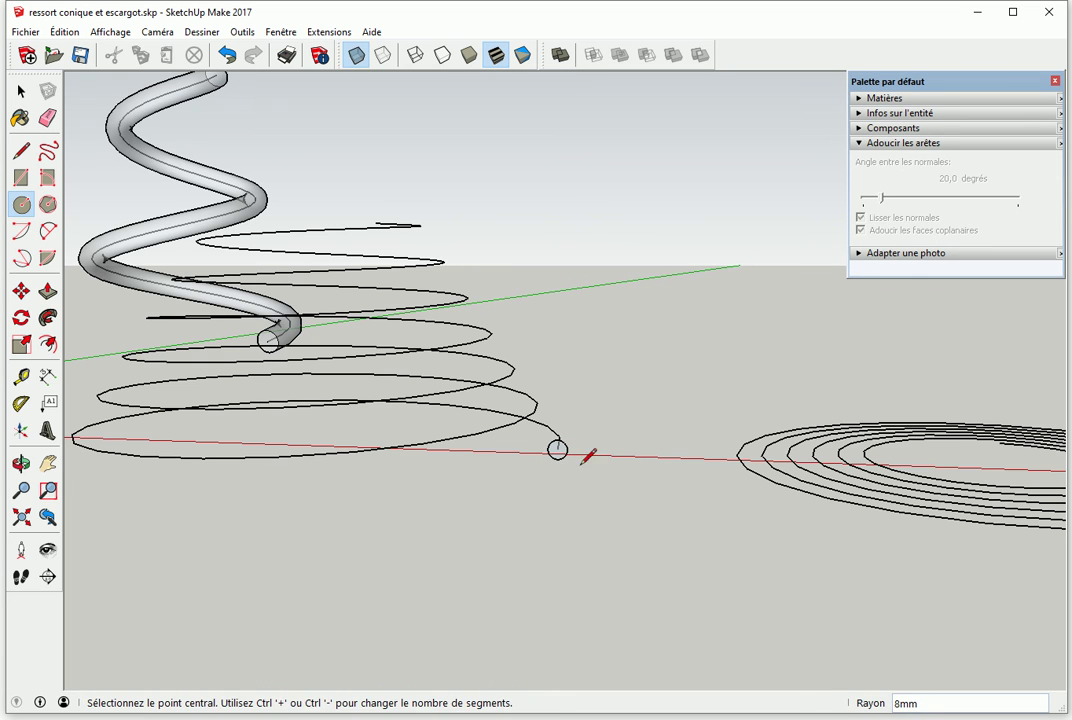
key(space)
- Reverse the circle's face (Inverser les faces) and select the whole conical coil as the sweep path
click(559, 452)
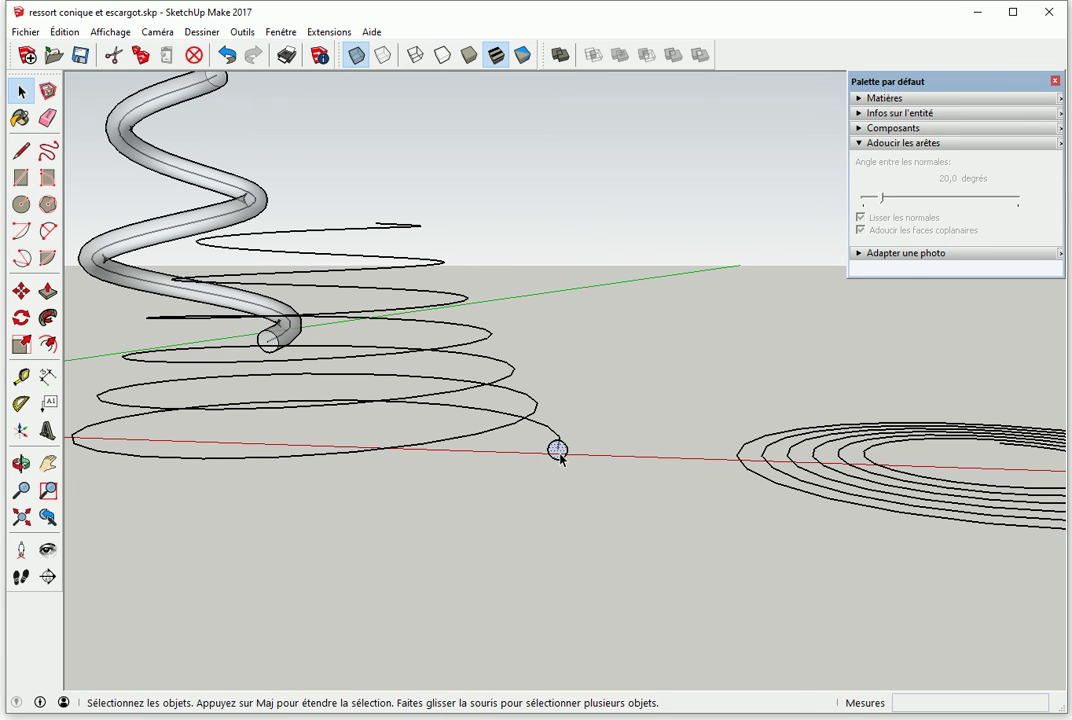
right_click(559, 452)
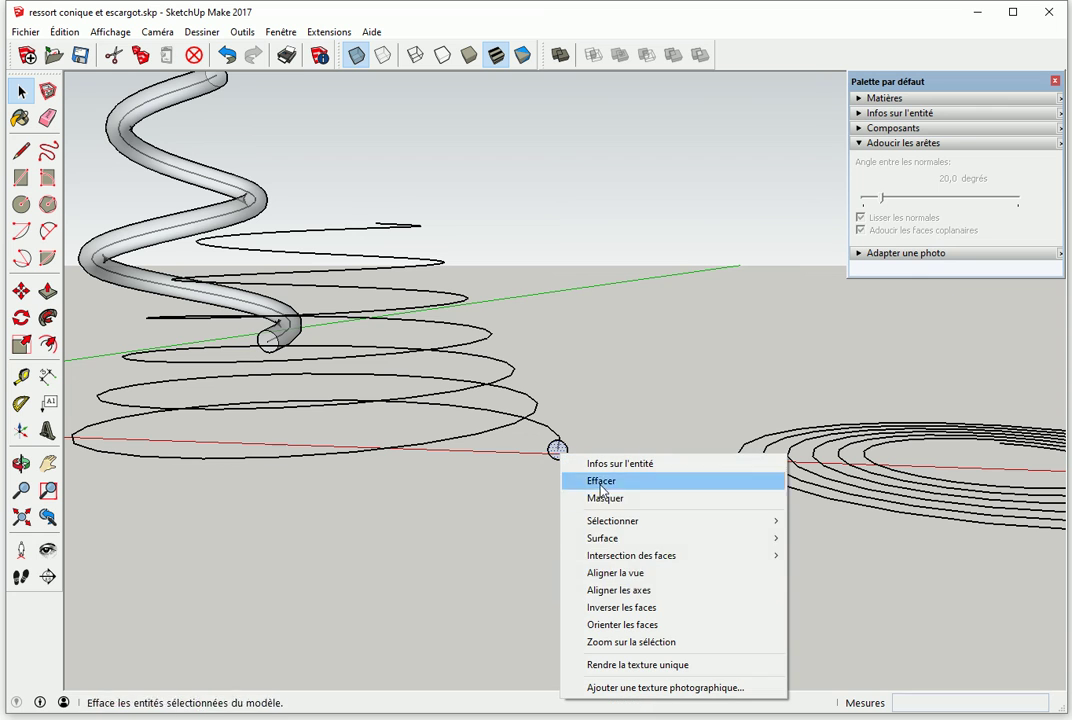
click(640, 608)
click(507, 467)
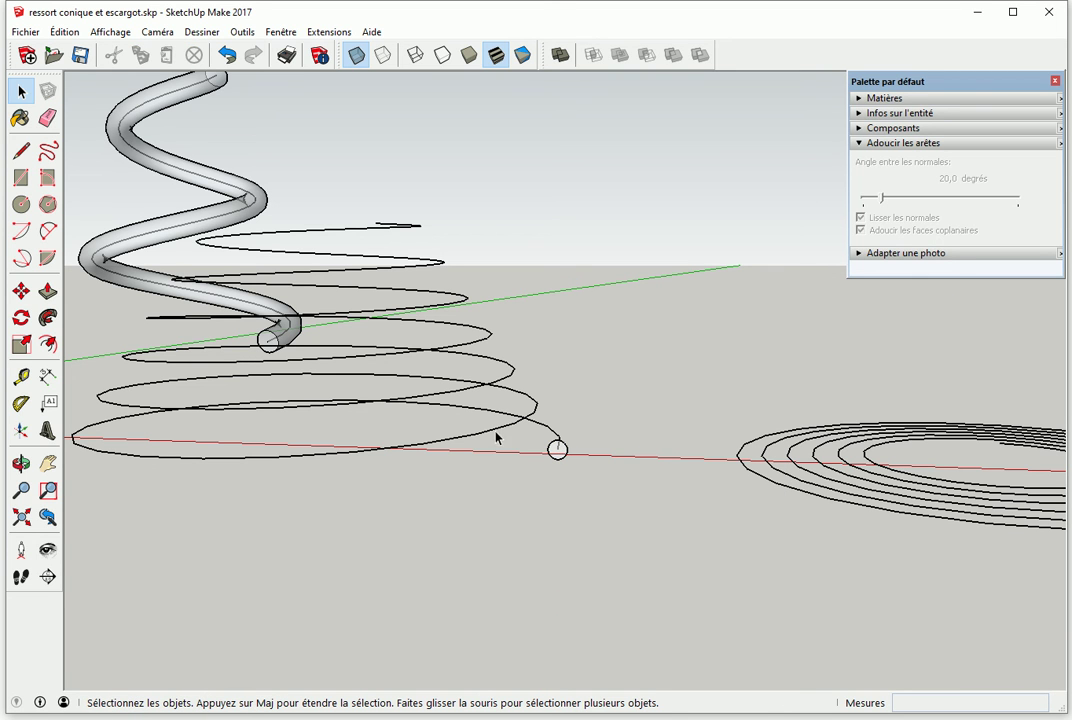
triple_click(493, 434)
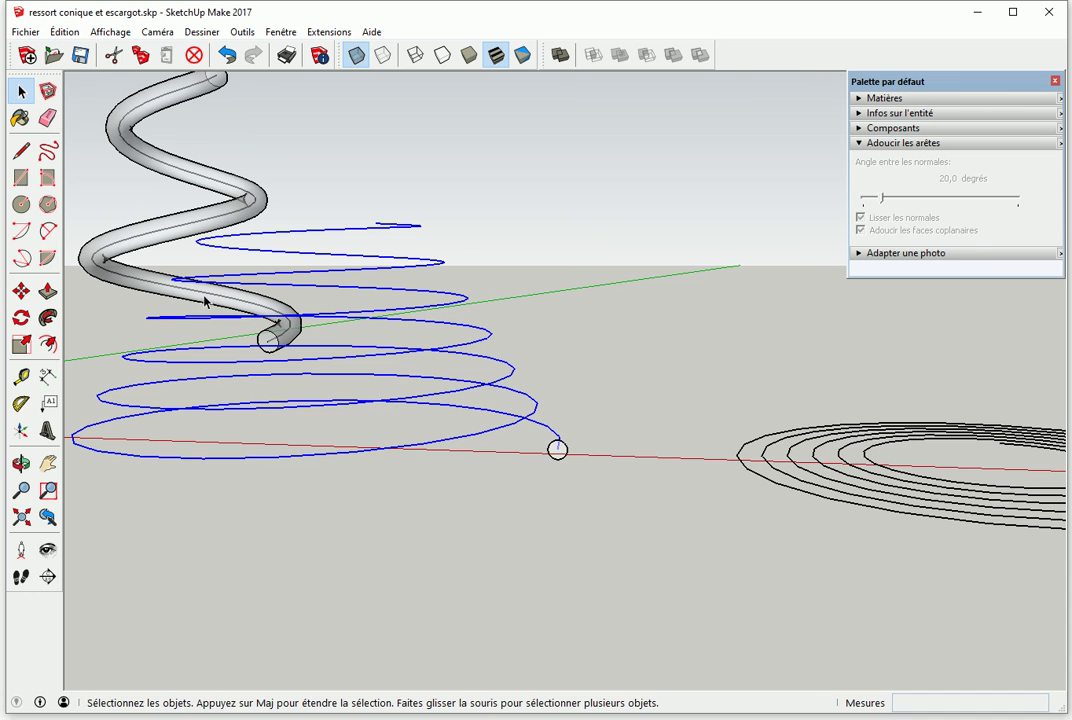
click(47, 317)
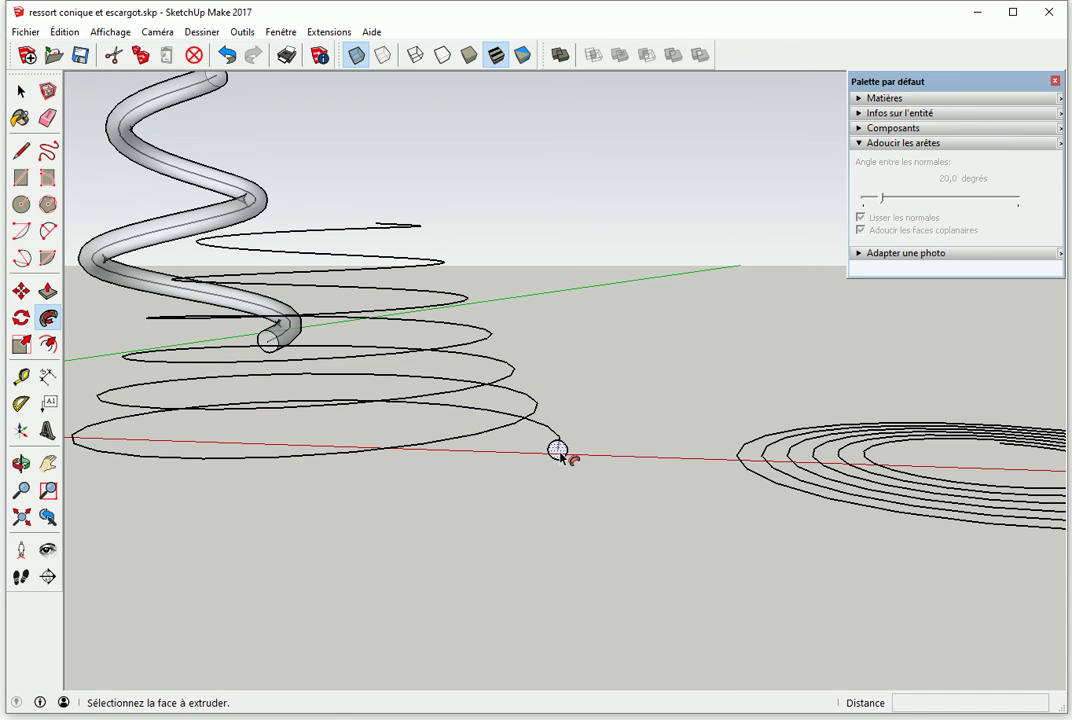
- Sweep the 8mm circle along the conical coil into a tube, with X-ray display off
drag(558, 451, 462, 495)
key(space)
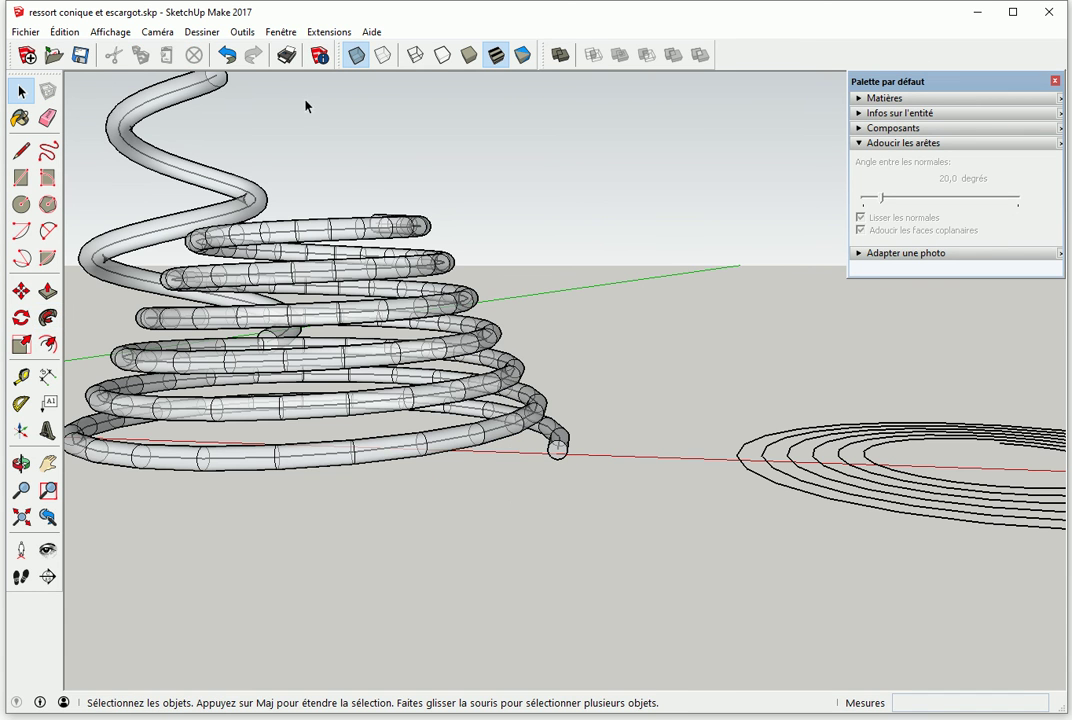
click(356, 54)
scroll(378, 352, down, 1)
scroll(349, 349, down, 2)
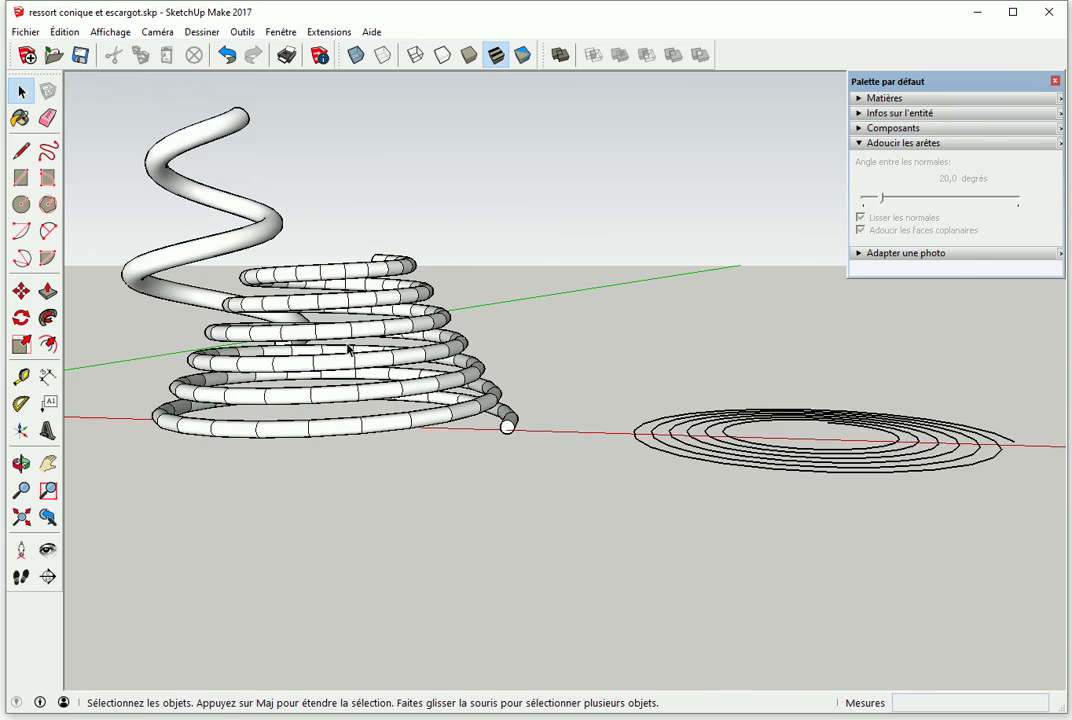
middle_drag(349, 349, 228, 325)
- Tick Lisser les normales and Adoucir les faces coplanaires for the conical tube
drag(132, 235, 605, 594)
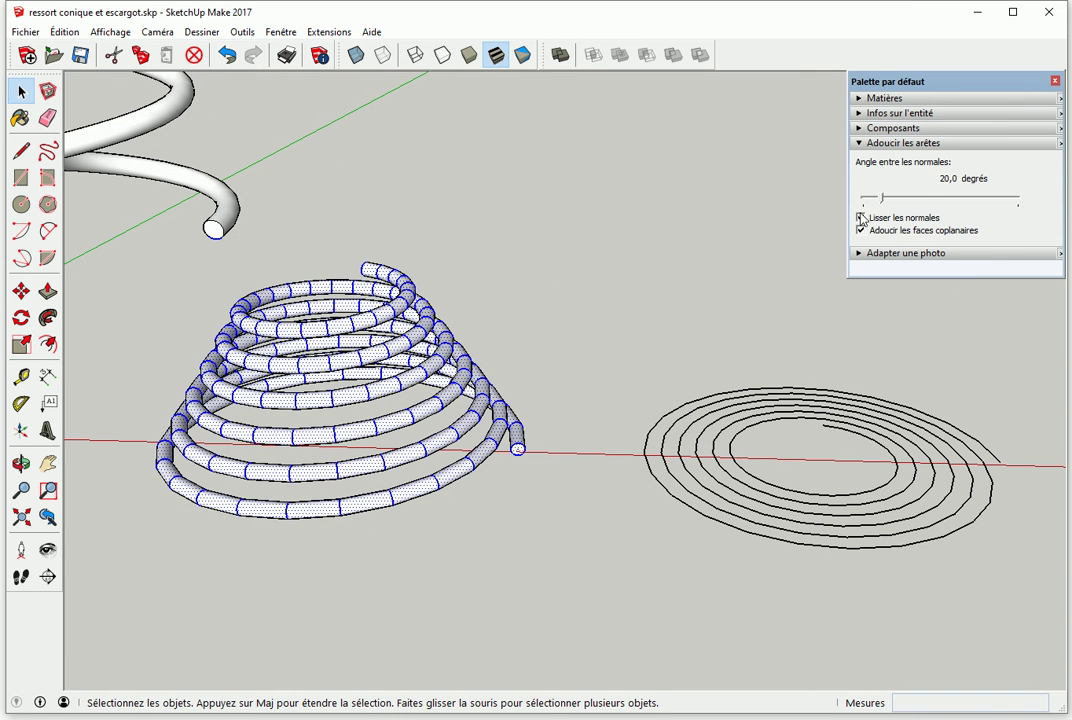
click(860, 218)
click(861, 231)
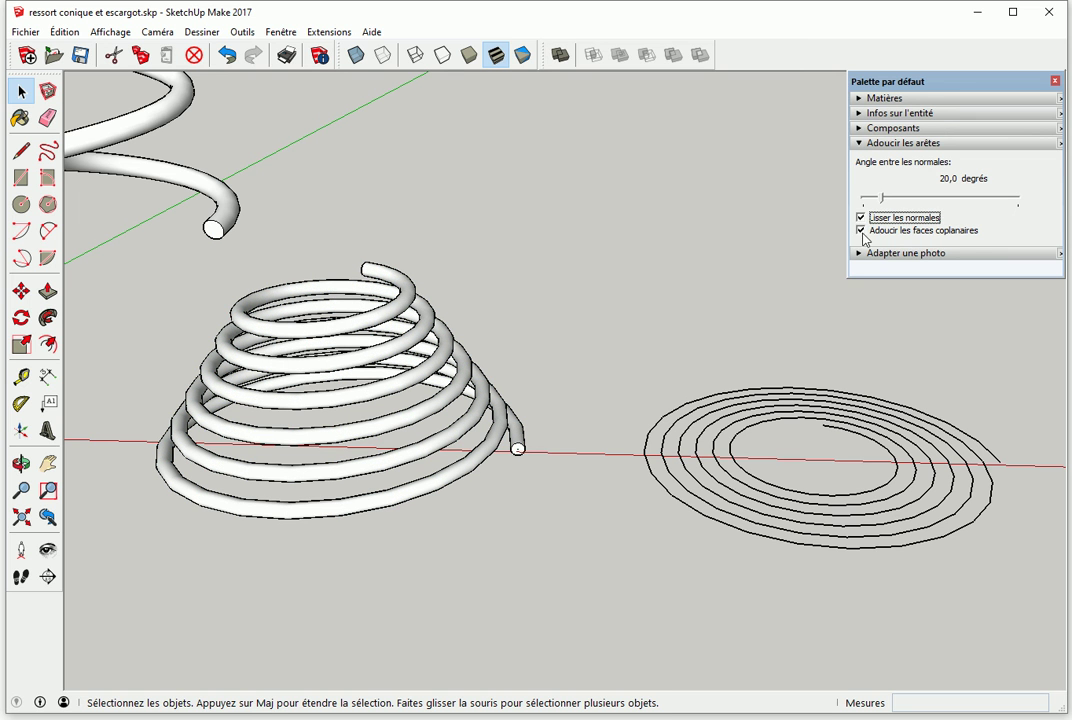
click(551, 432)
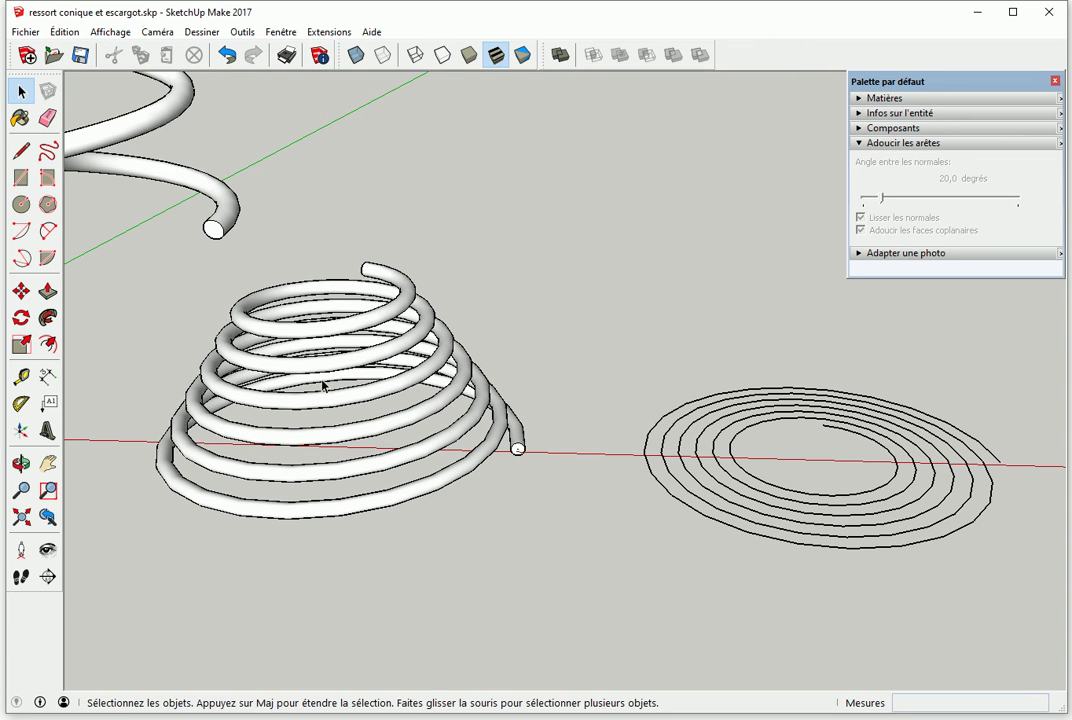
- Orbit and zoom to view all the springs together and the flat spiral
middle_drag(323, 386, 410, 374)
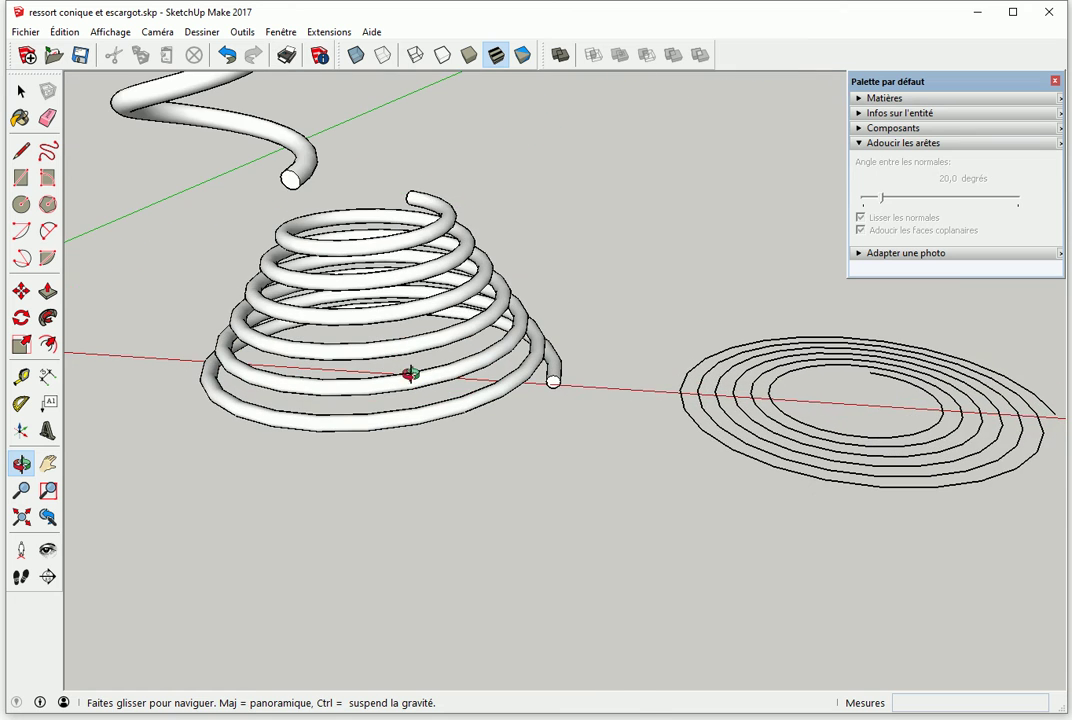
scroll(400, 356, down, 4)
middle_drag(395, 376, 178, 302)
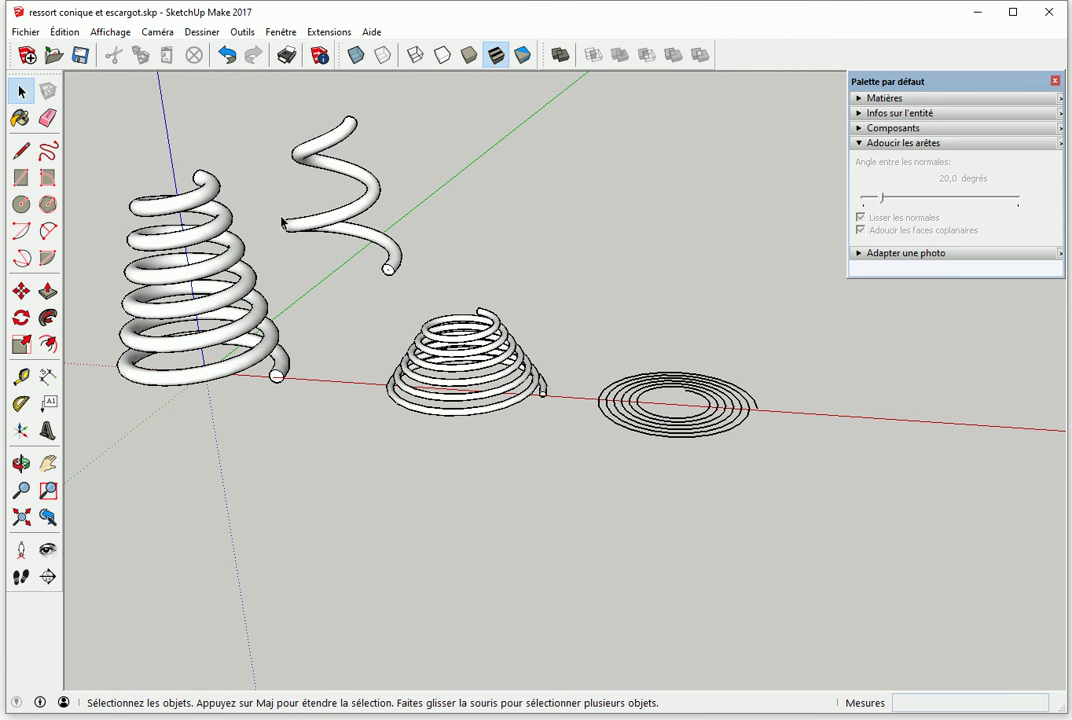
mouse_move(532, 405)
middle_down()
mouse_move(431, 373)
mouse_move(664, 382)
middle_up()
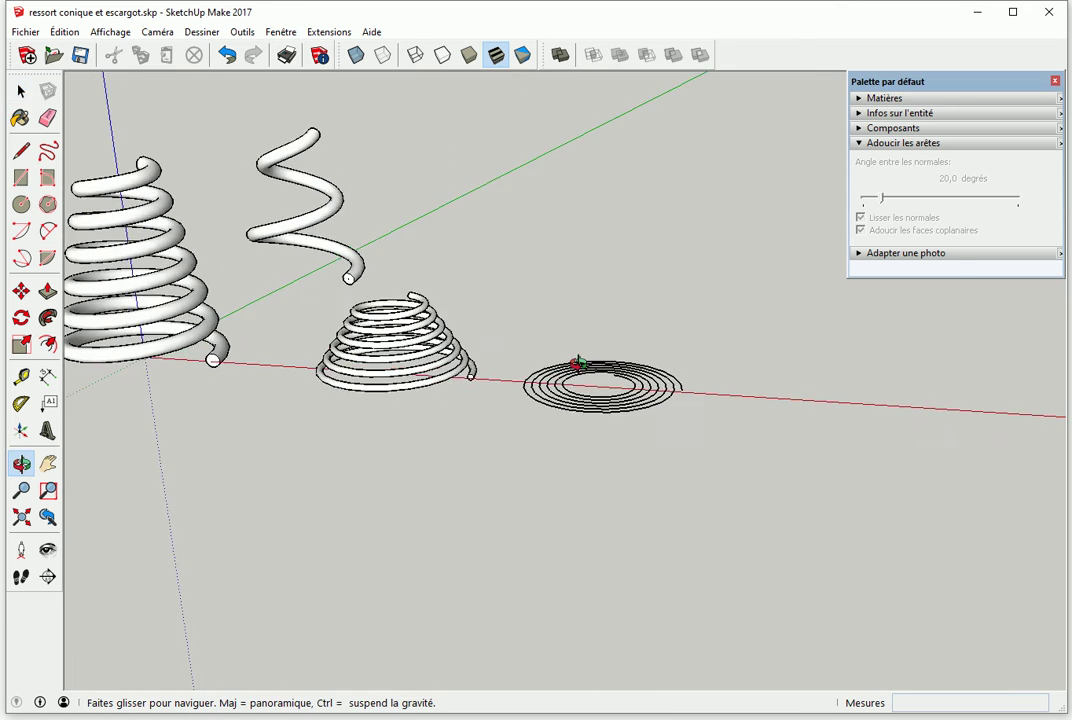
scroll(687, 372, up, 2)
scroll(687, 385, up, 2)
- Draw an upright rectangle at the flat spiral's outer end, moving one side in 8mm
scroll(687, 385, up, 2)
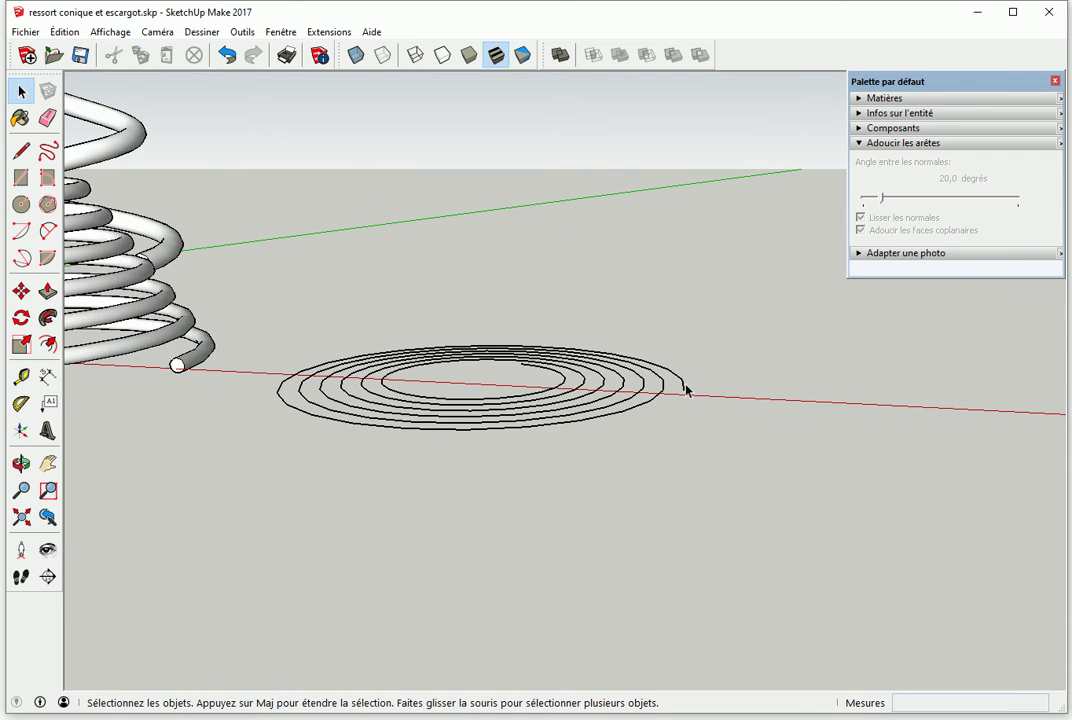
scroll(695, 382, up, 1)
key(r)
click(683, 391)
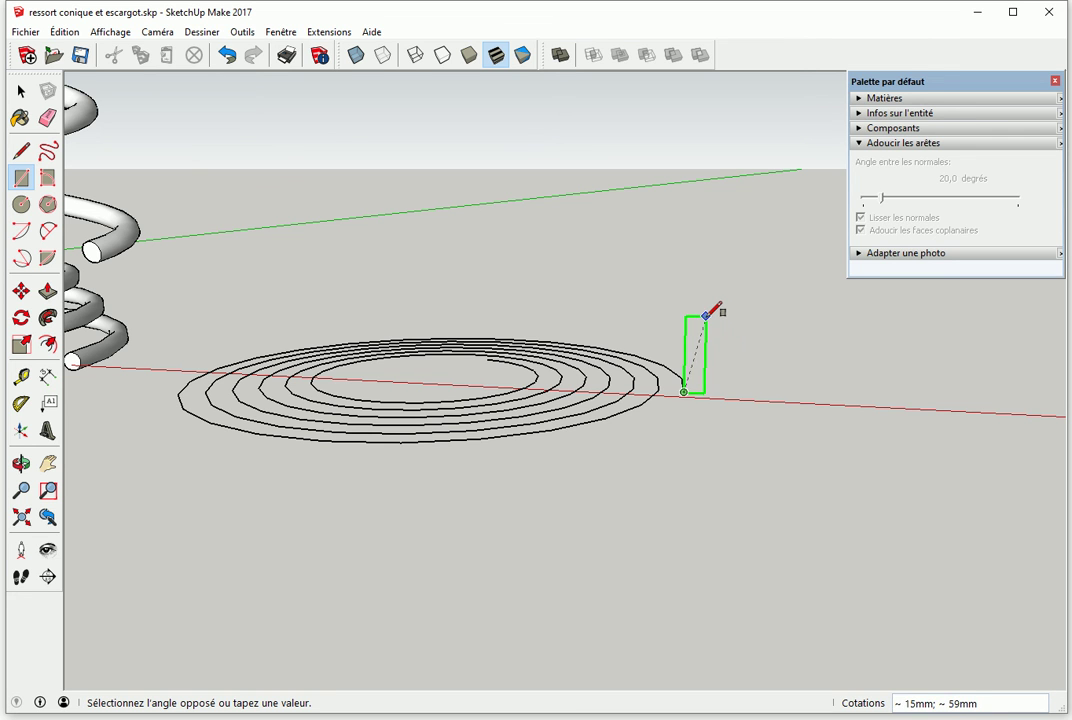
click(705, 317)
key(space)
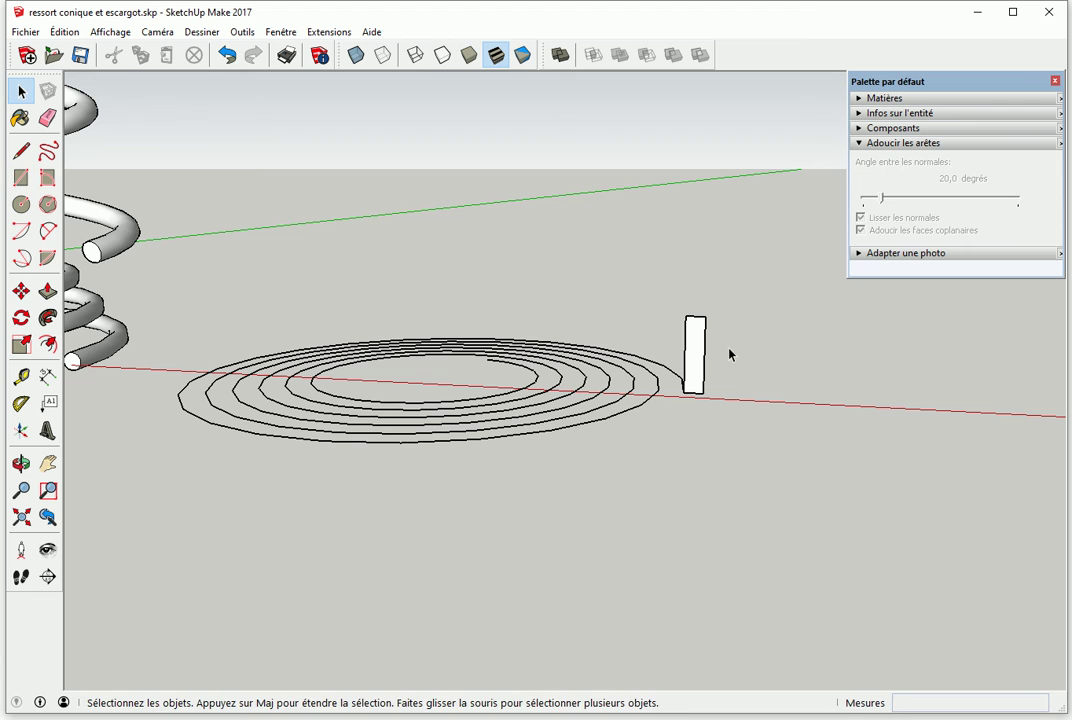
key(m)
click(705, 340)
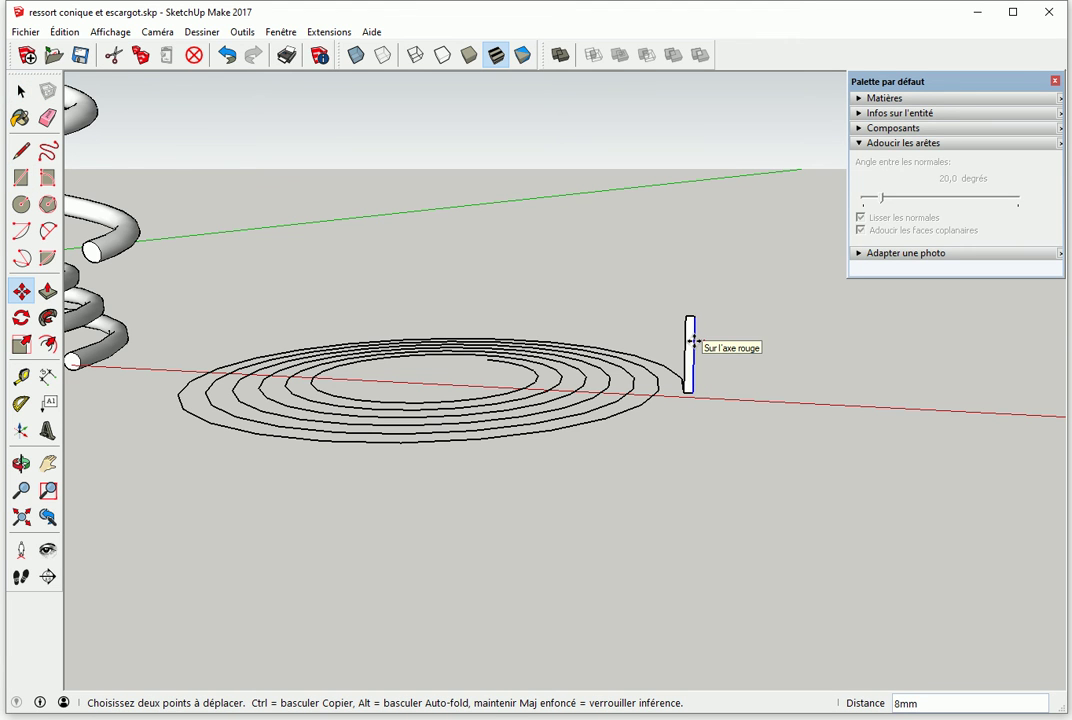
key(space)
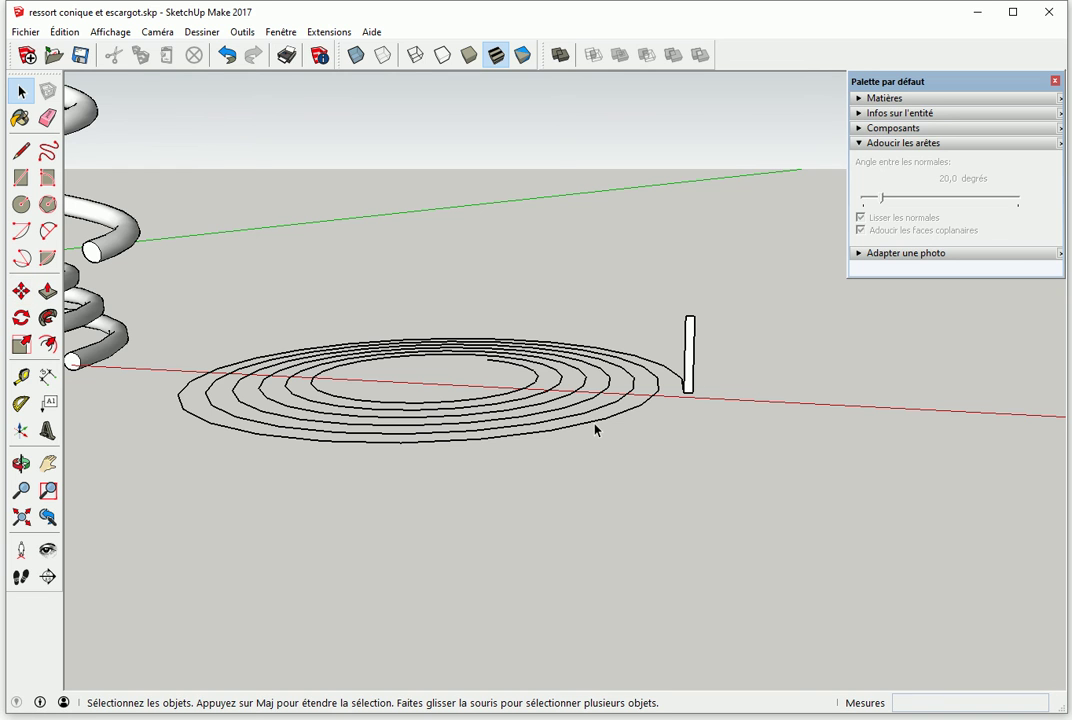
- Select the flat spiral alone as the sweep path, leaving the rectangle unselected
triple_click(594, 429)
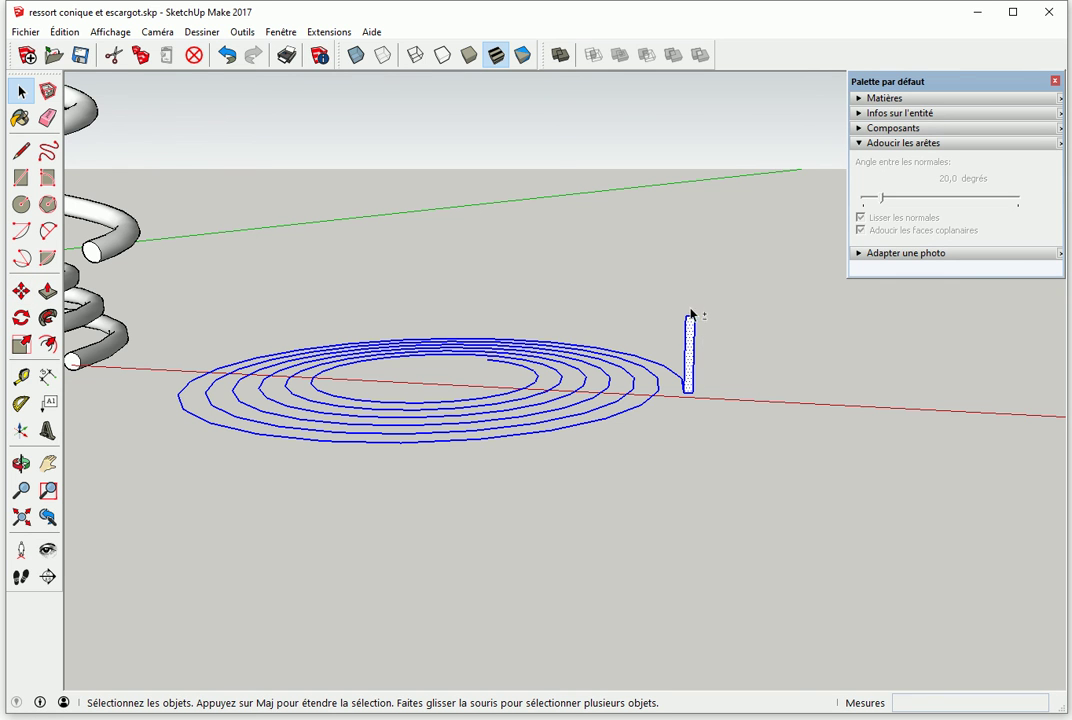
shift+drag(680, 307, 711, 410)
mouse_move(697, 400)
middle_down()
mouse_move(735, 431)
mouse_move(790, 450)
middle_up()
scroll(790, 450, up, 2)
scroll(797, 438, up, 3)
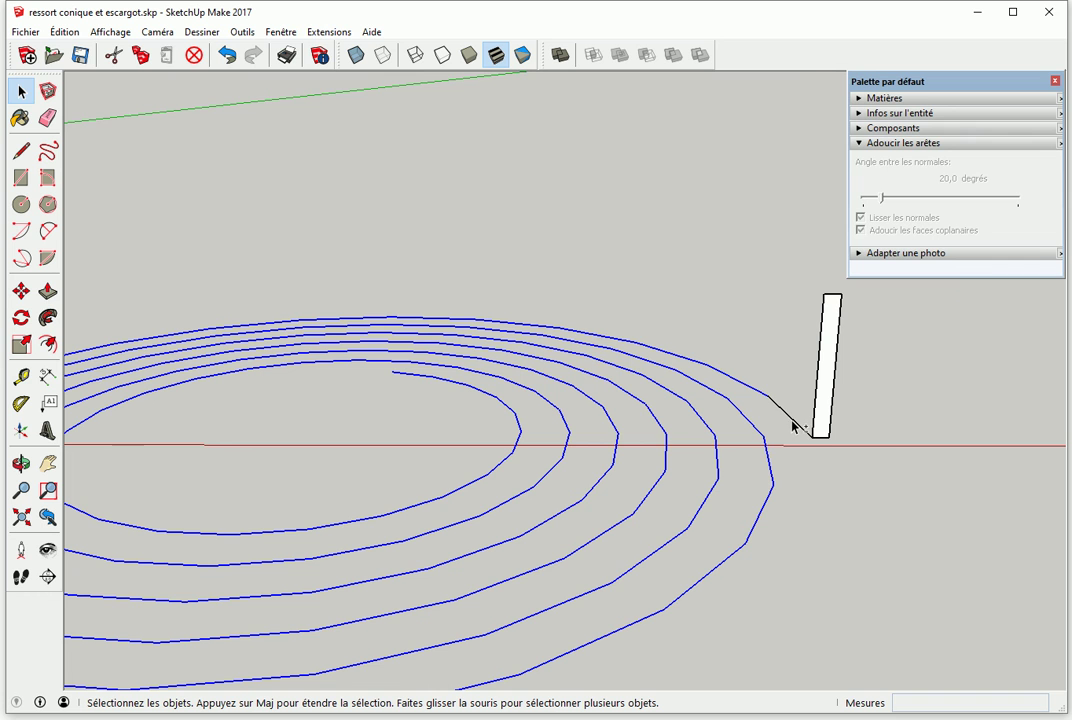
scroll(761, 463, down, 4)
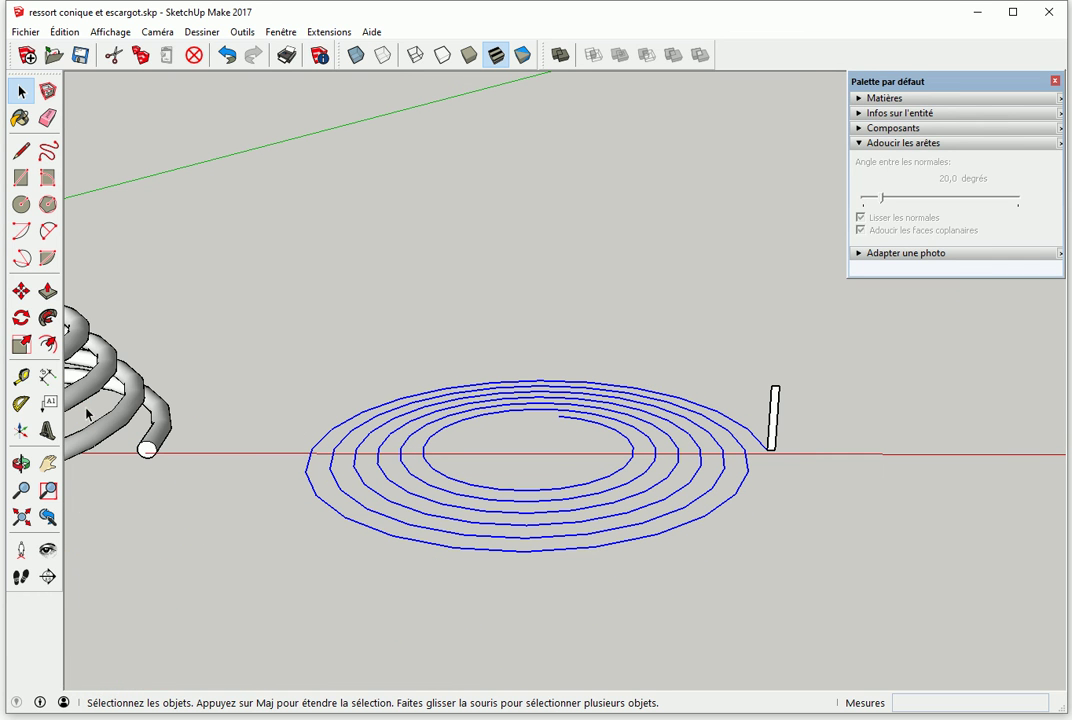
- Sweep the rectangle along the flat spiral with Follow Me into a coiled wall
click(47, 318)
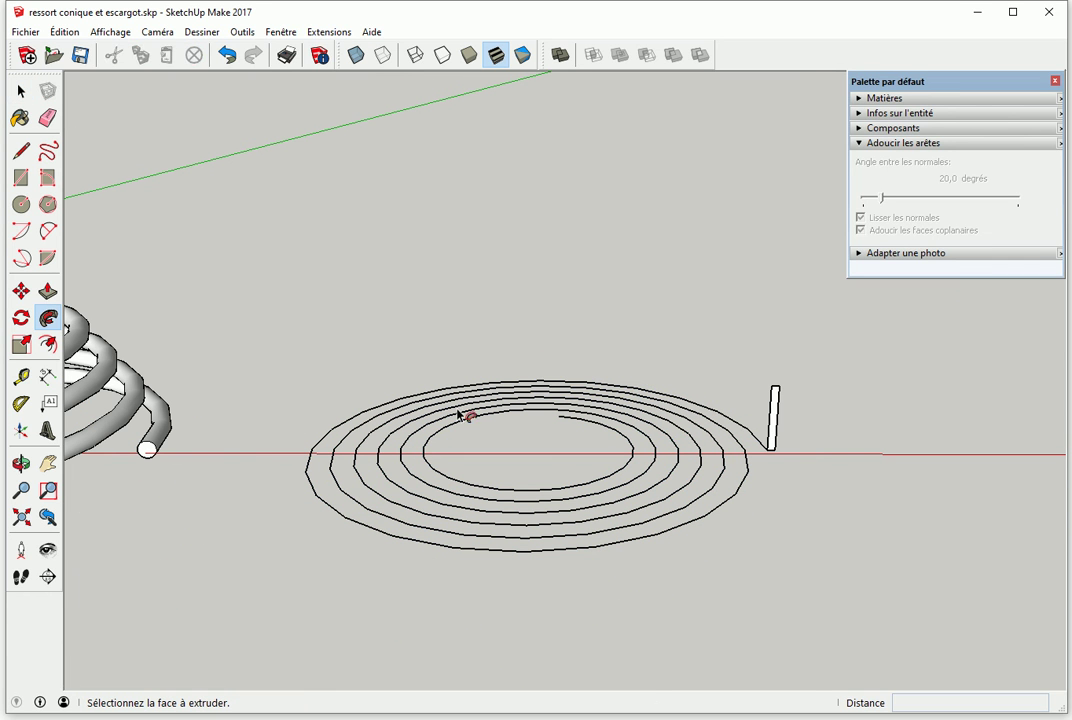
click(775, 415)
click(778, 442)
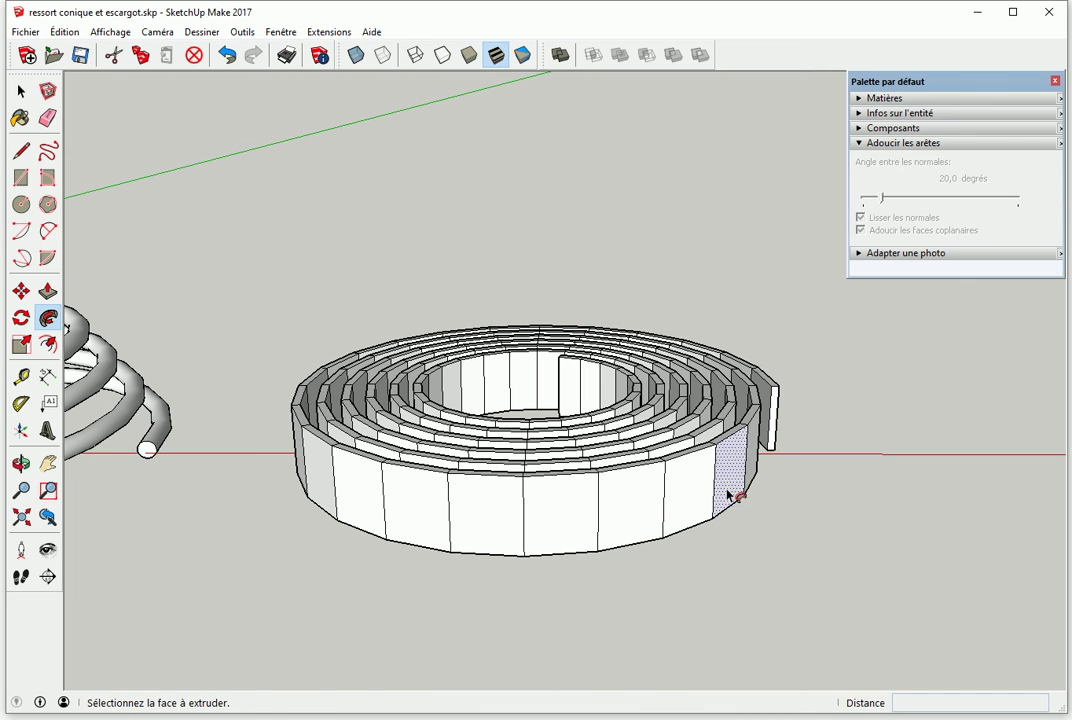
key(space)
- Select the spiral wall and enable Lisser les normales in Adoucir les arêtes
drag(279, 284, 893, 600)
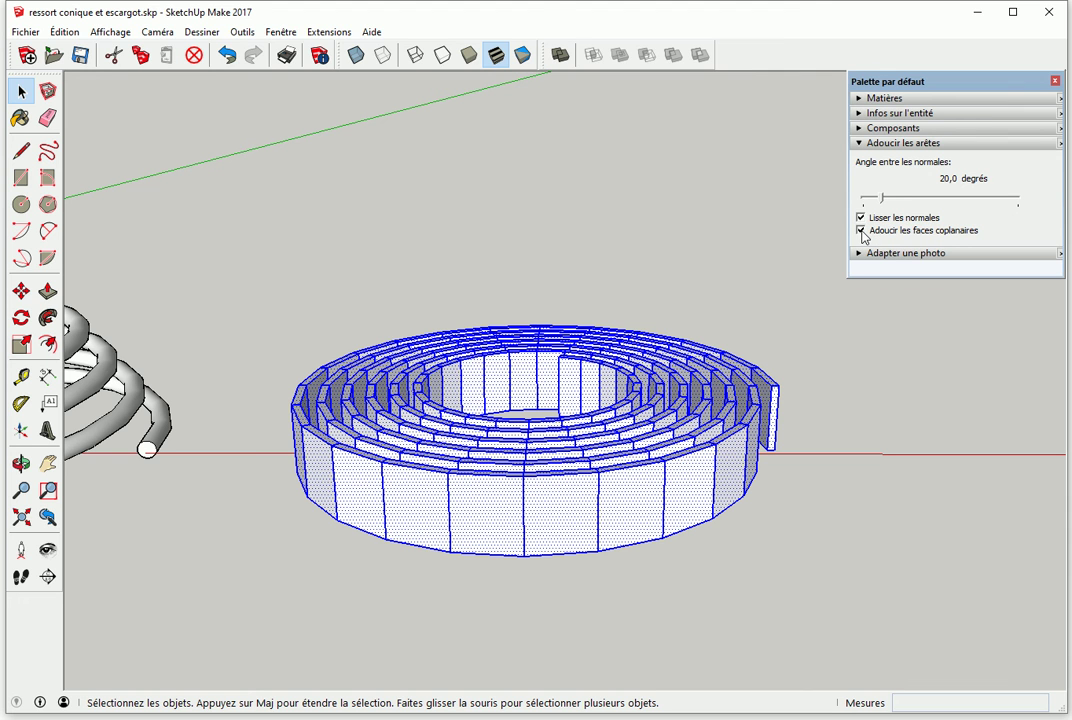
click(861, 231)
click(861, 218)
click(861, 218)
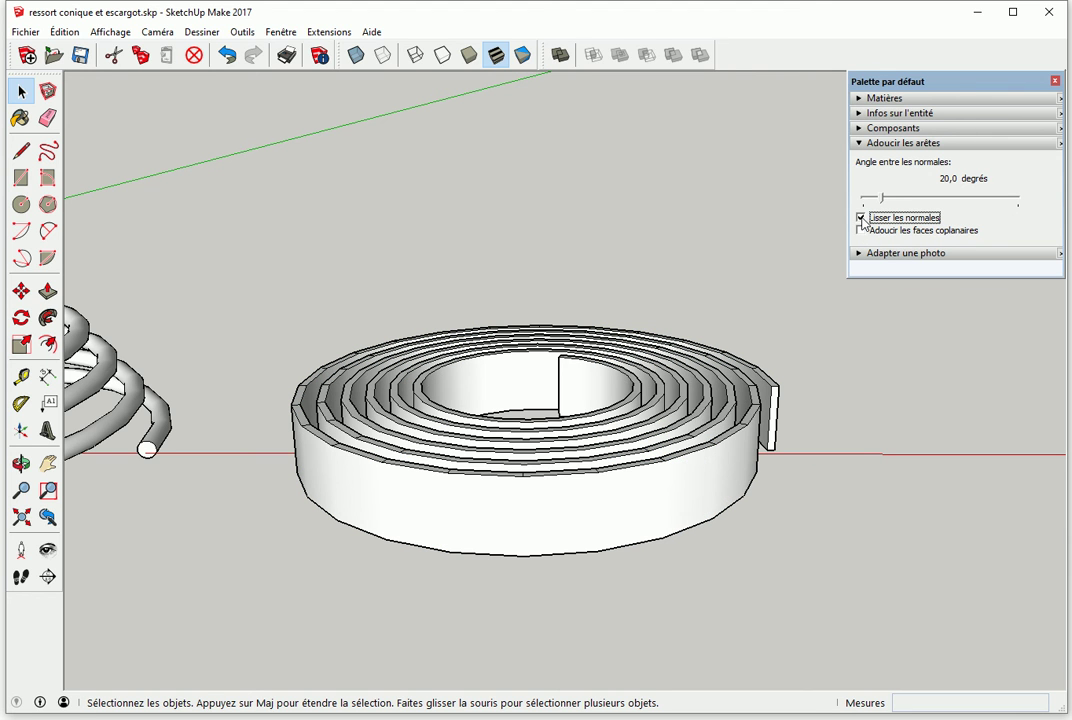
click(838, 407)
middle_drag(632, 392, 487, 515)
scroll(560, 530, up, 2)
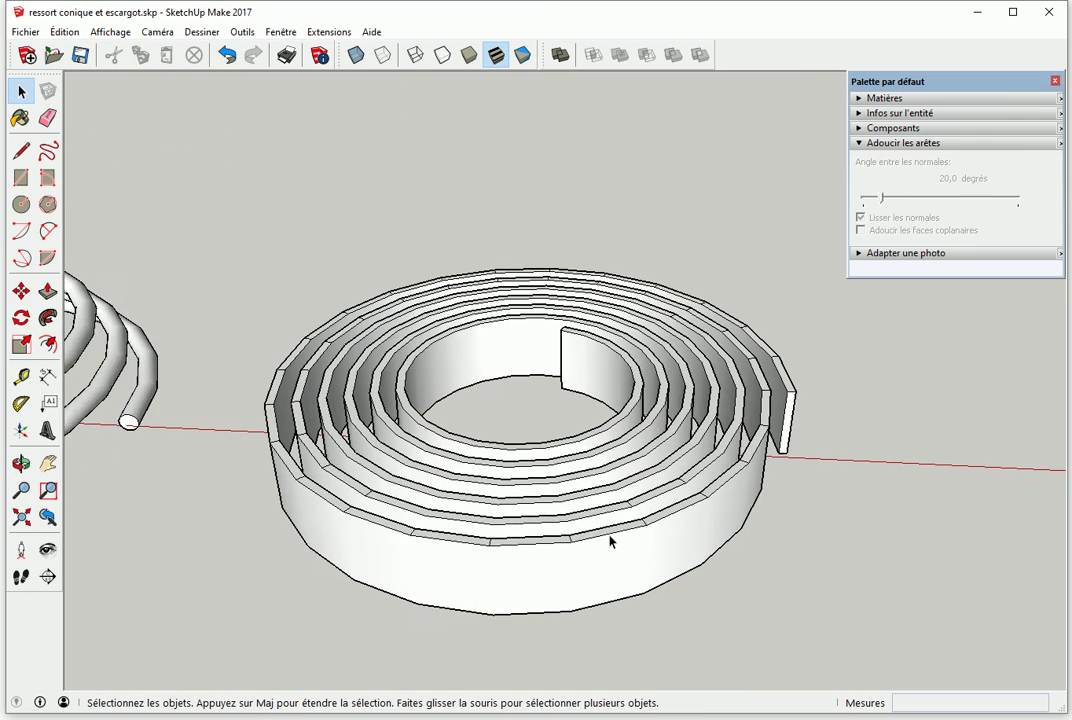
scroll(610, 541, up, 3)
- Select the snail wall and tick Adoucir les faces coplanaires
key(e)
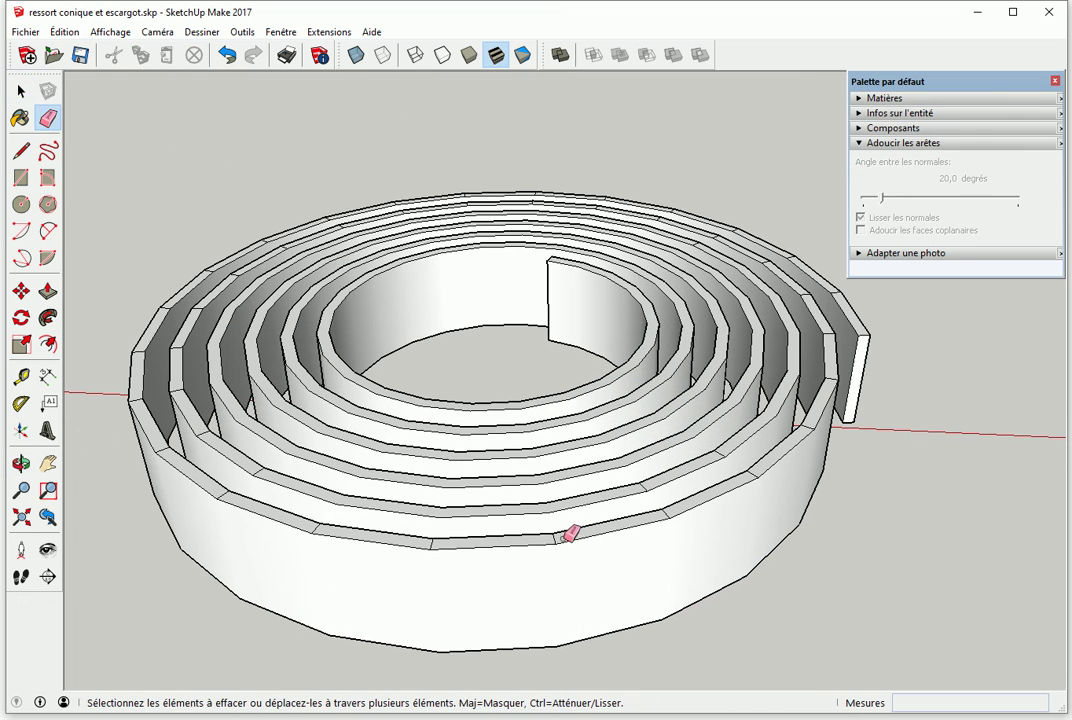
scroll(560, 531, up, 2)
scroll(558, 533, up, 2)
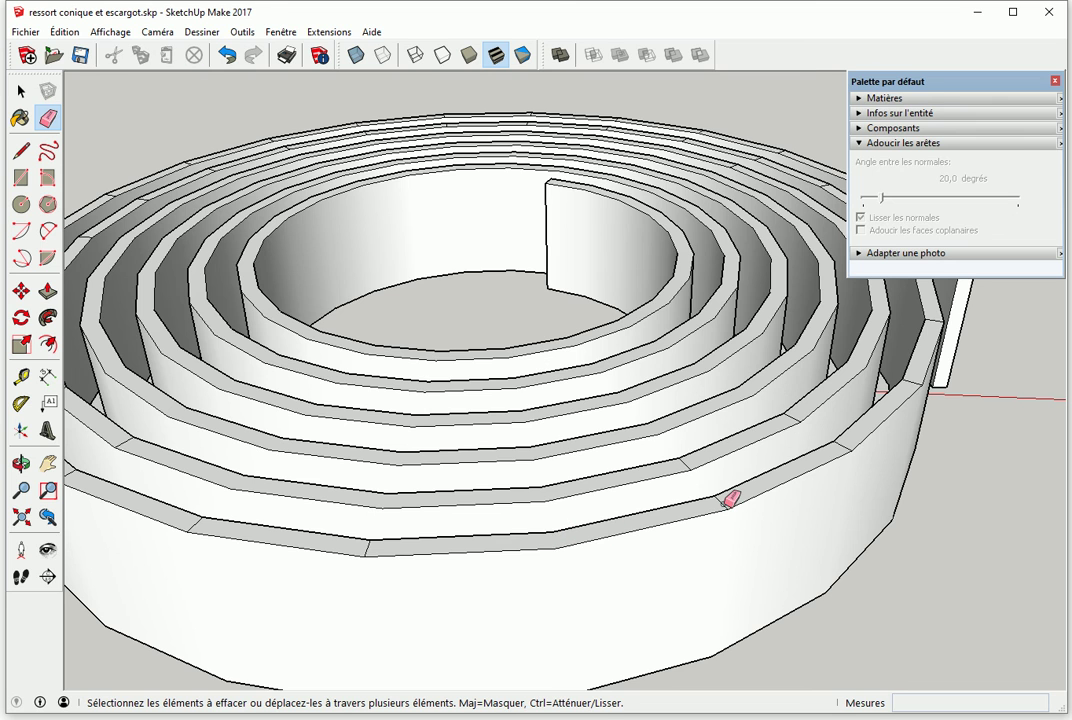
scroll(733, 496, down, 2)
scroll(653, 488, down, 3)
key(space)
mouse_move(586, 555)
middle_down()
mouse_move(602, 470)
mouse_move(439, 323)
middle_up()
drag(209, 255, 790, 519)
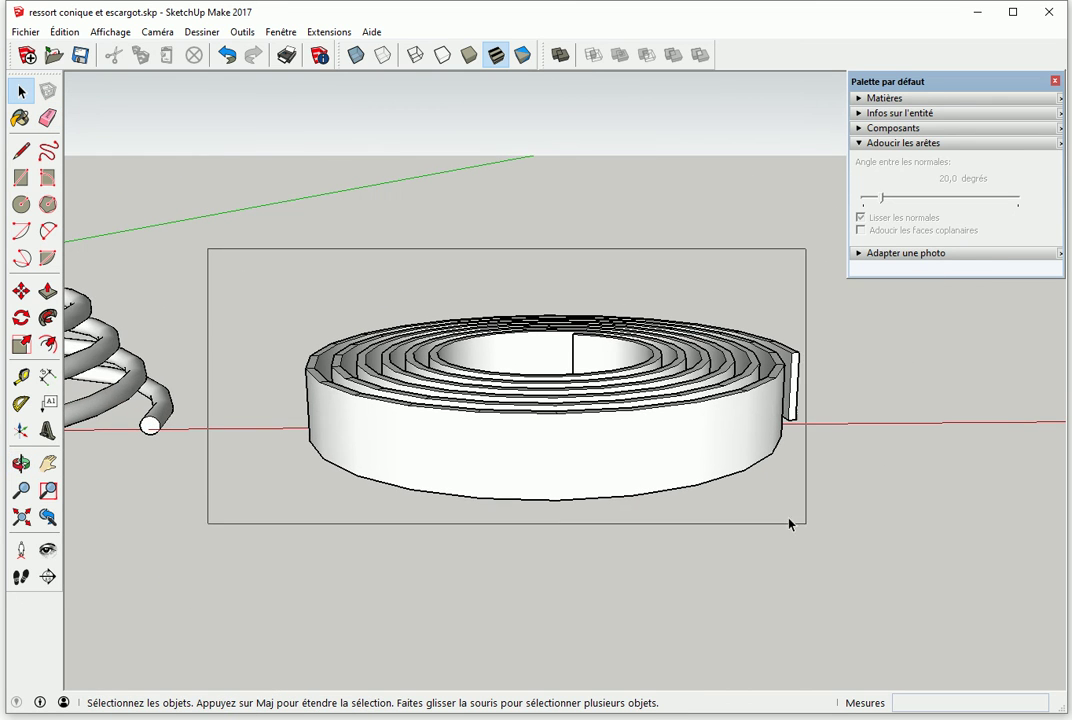
mouse_move(725, 514)
middle_down()
mouse_move(653, 232)
mouse_move(462, 297)
middle_up()
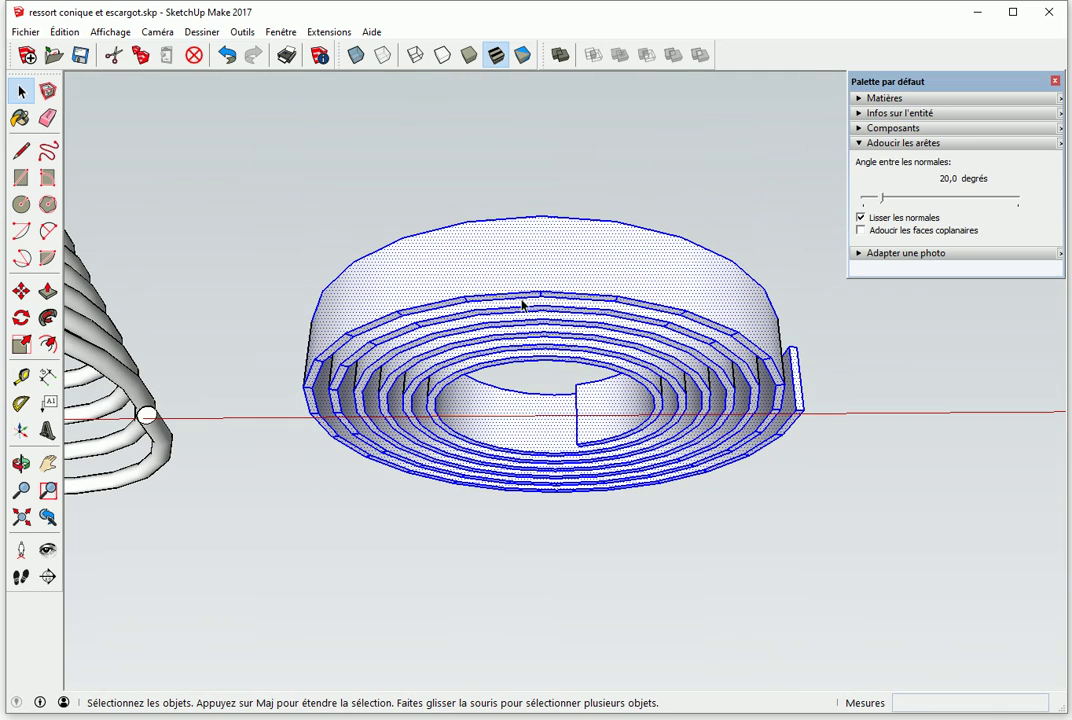
click(861, 231)
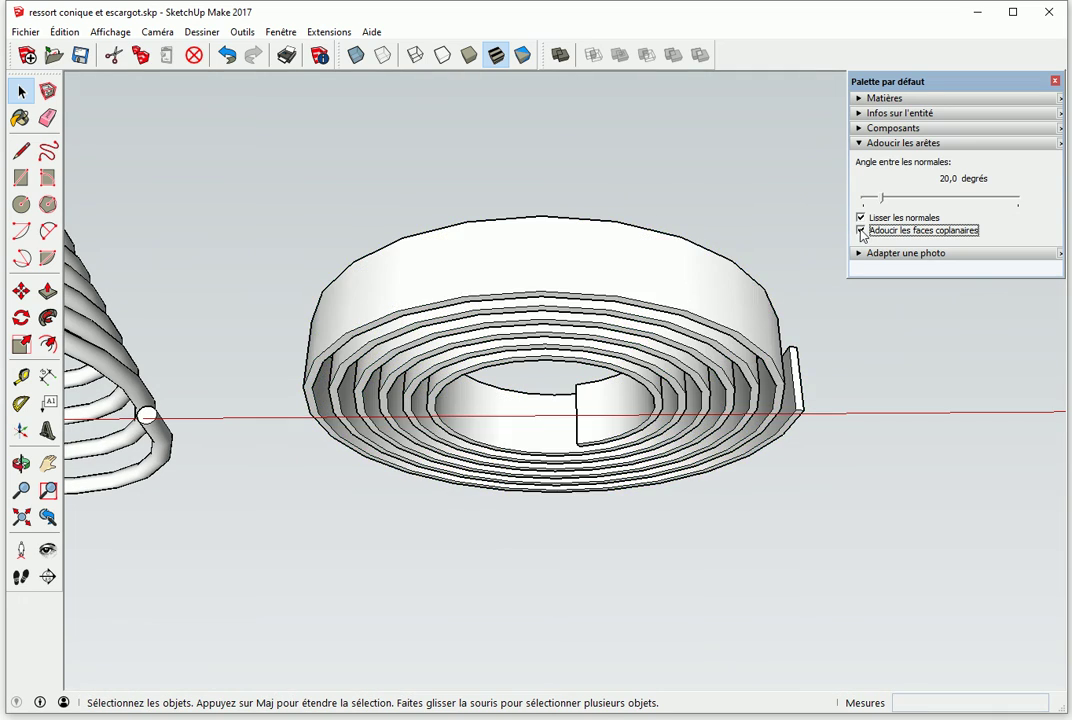
- Deselect the wall and orbit out to show it beside the three spring tubes
triple_click(490, 327)
mouse_move(531, 290)
middle_down()
mouse_move(517, 459)
mouse_move(546, 570)
middle_up()
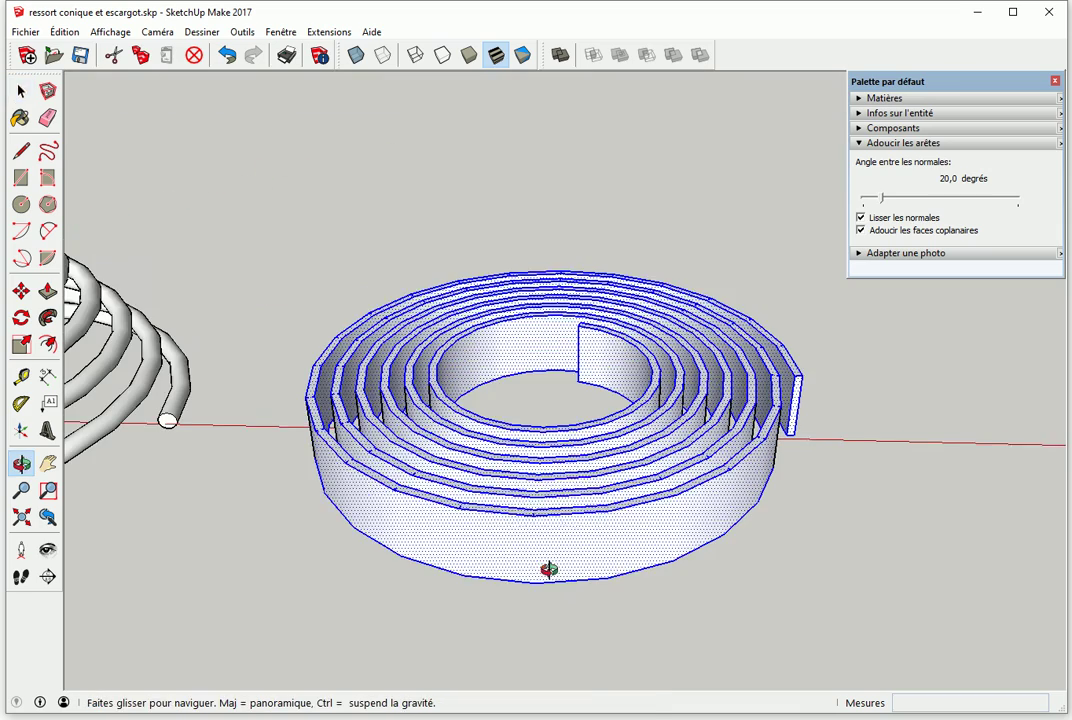
click(603, 257)
mouse_move(512, 414)
middle_down()
mouse_move(450, 445)
mouse_move(690, 440)
middle_up()
scroll(598, 479, down, 3)
scroll(548, 467, down, 3)
mouse_move(548, 467)
middle_down()
mouse_move(590, 467)
mouse_move(589, 455)
middle_up()
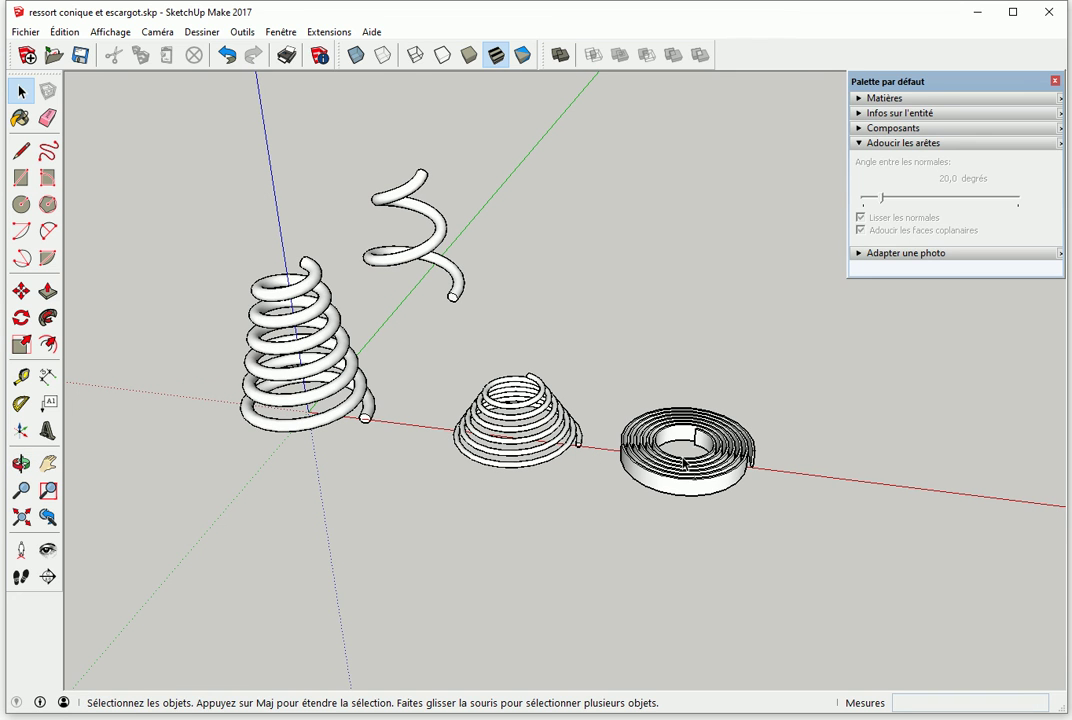